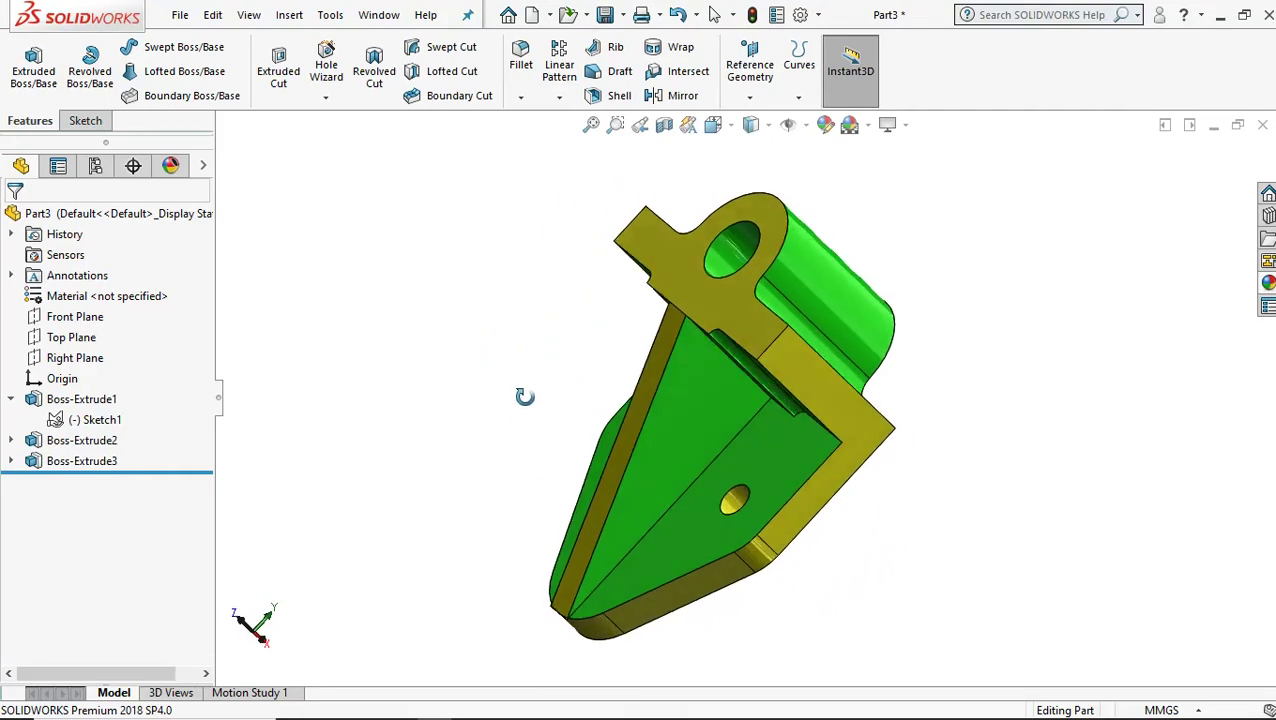
{"action": "scroll", "coordinate": [845, 372], "scroll_direction": "down", "scroll_amount": 2}
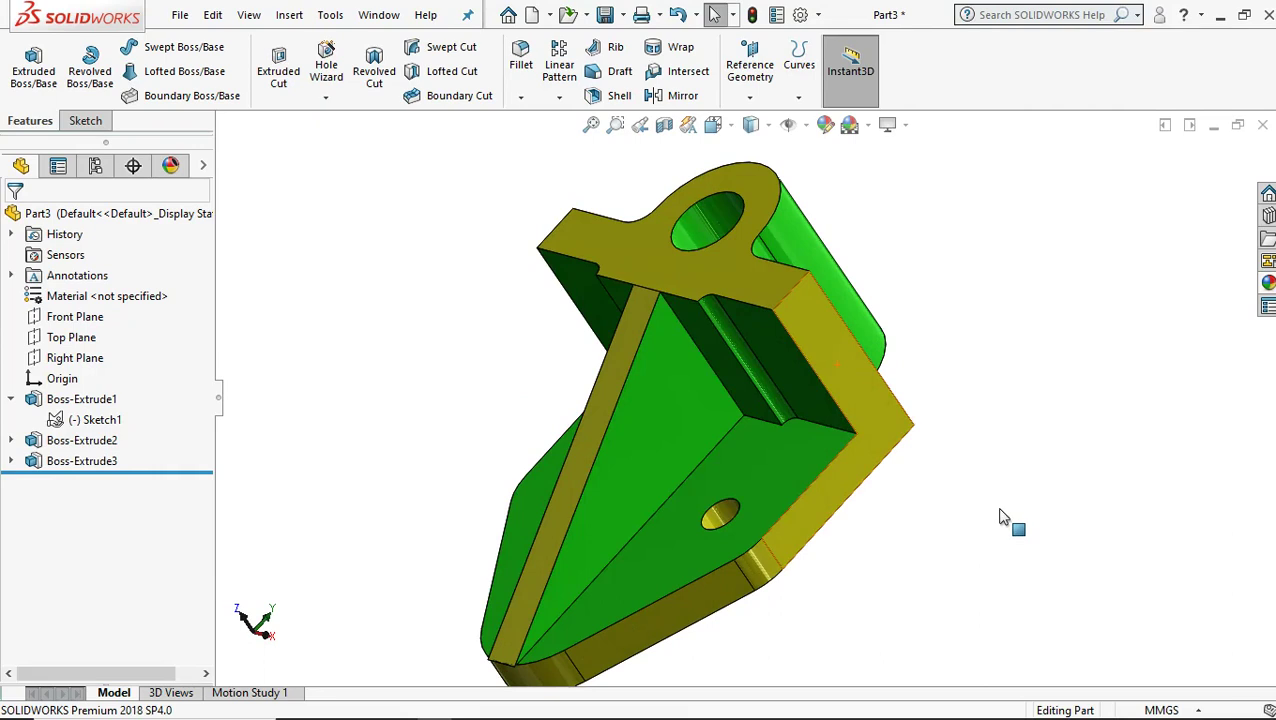
{"action": "scroll", "coordinate": [1004, 518], "scroll_direction": "up", "scroll_amount": 1}
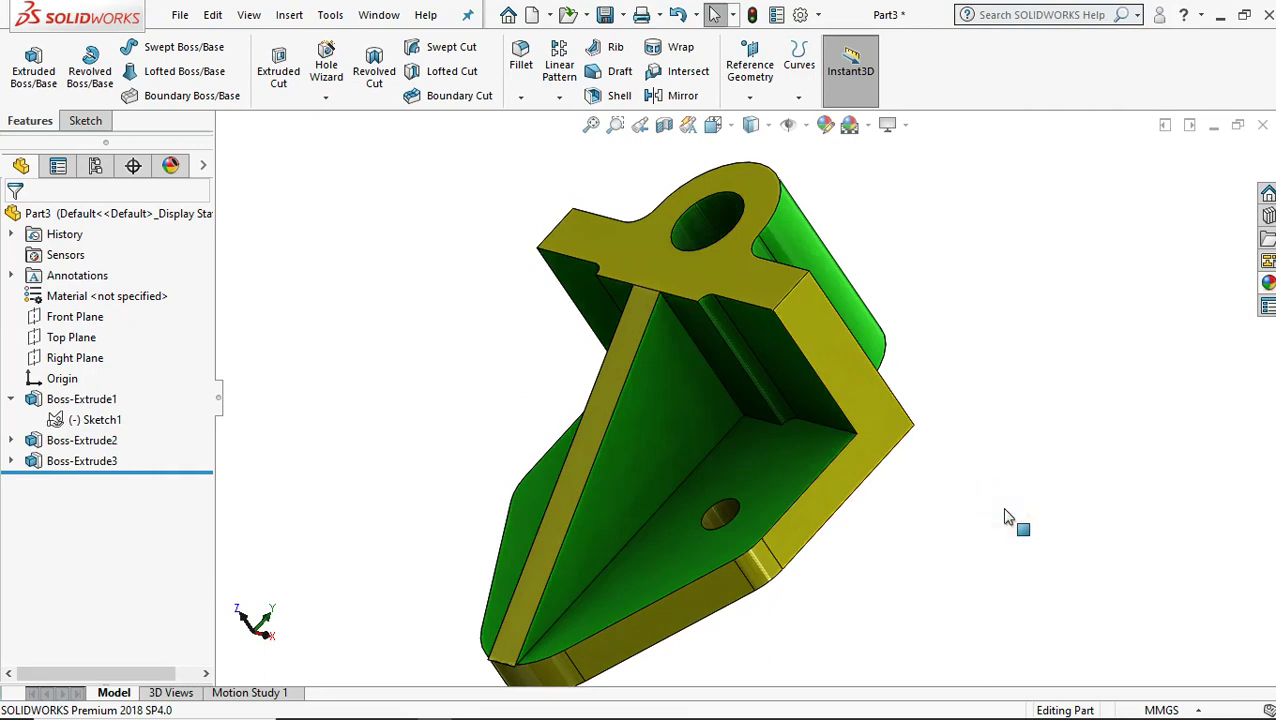
{"action": "key", "text": "ctrl+7"}
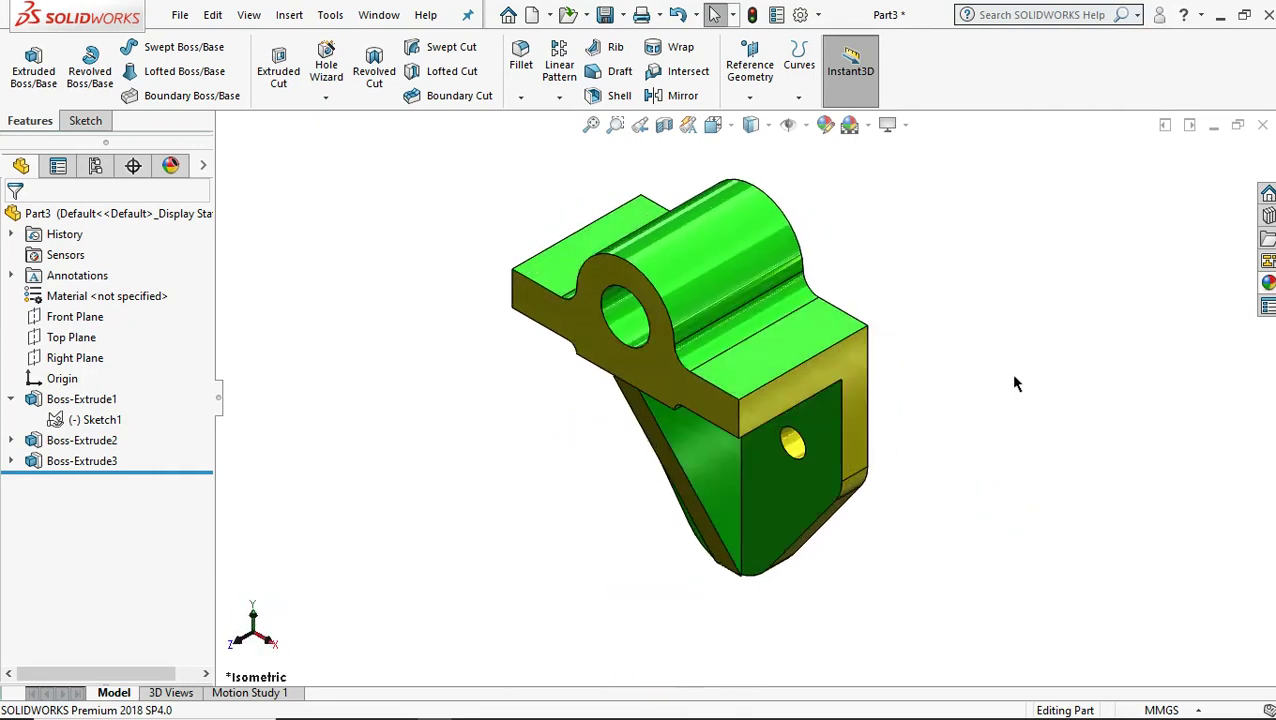
{"action": "scroll", "coordinate": [988, 333], "scroll_direction": "down", "scroll_amount": 2}
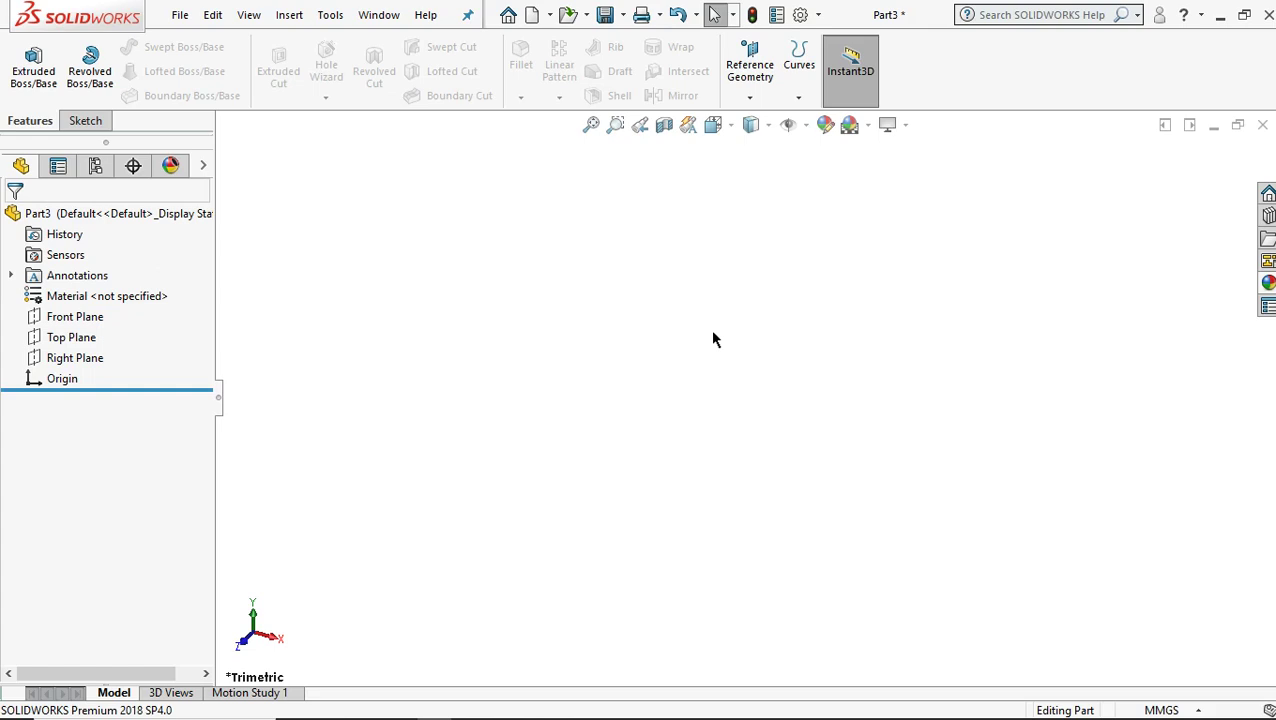
- Start a sketch on the Front Plane and draw a circle of about 53 mm radius centred on the origin
{"action": "left_click", "coordinate": [72, 318]}
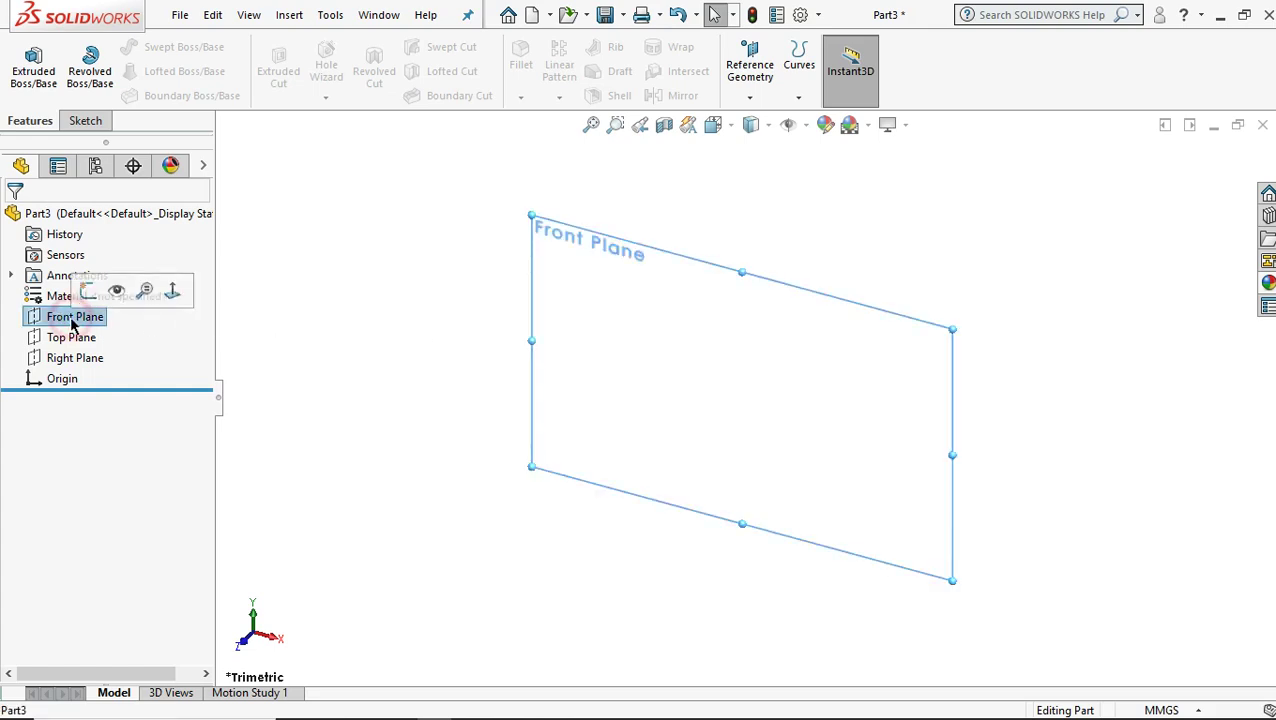
{"action": "left_click", "coordinate": [172, 290]}
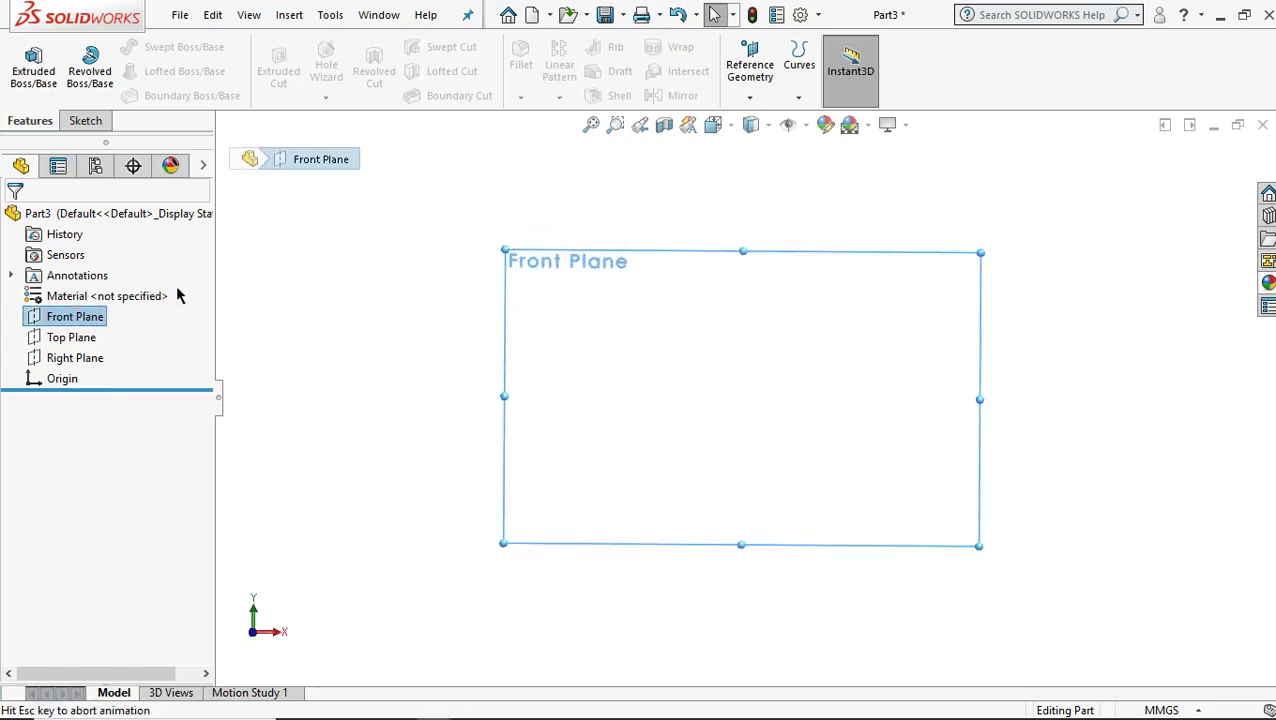
{"action": "left_click", "coordinate": [86, 121]}
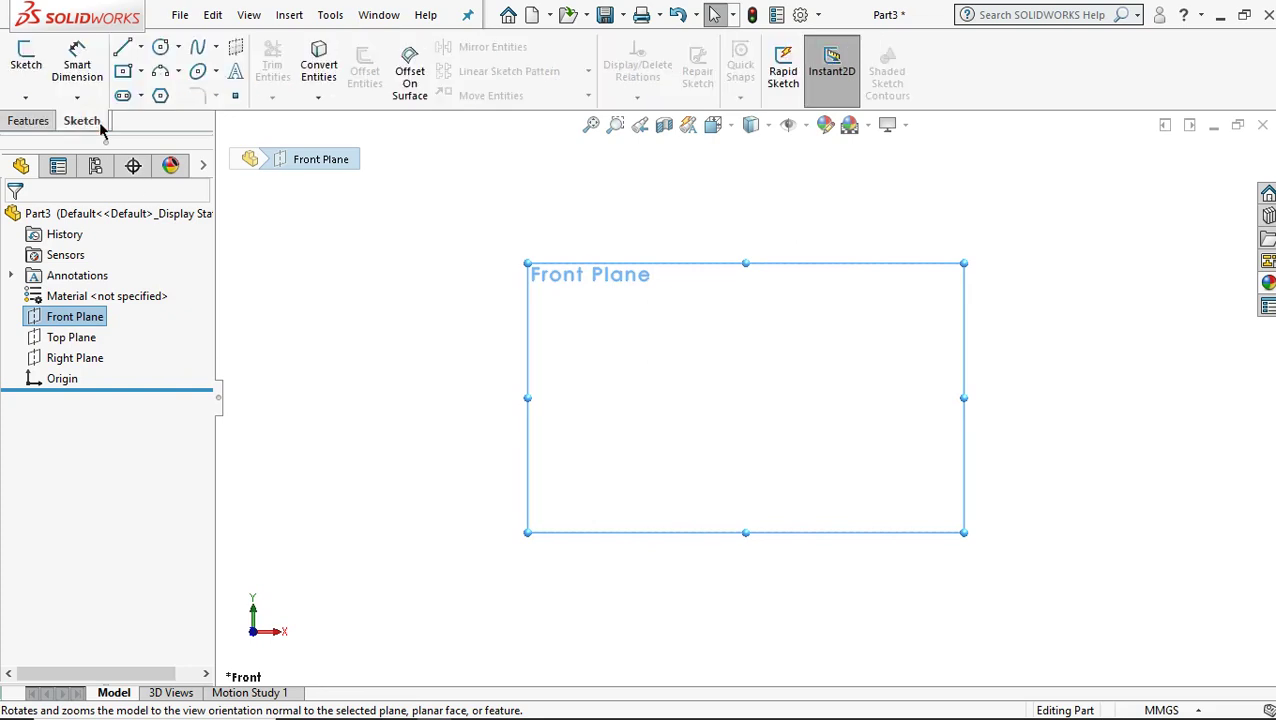
{"action": "left_click", "coordinate": [159, 49]}
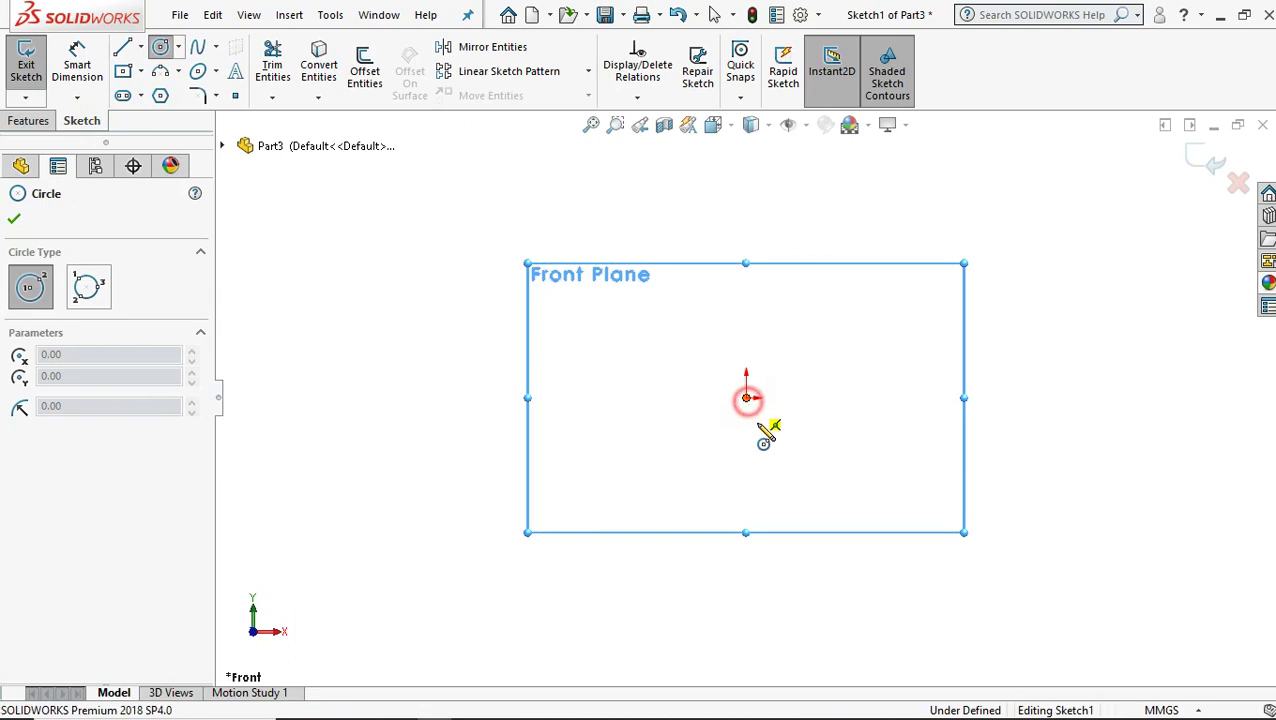
{"action": "left_click", "coordinate": [746, 397]}
{"action": "left_click", "coordinate": [816, 517]}
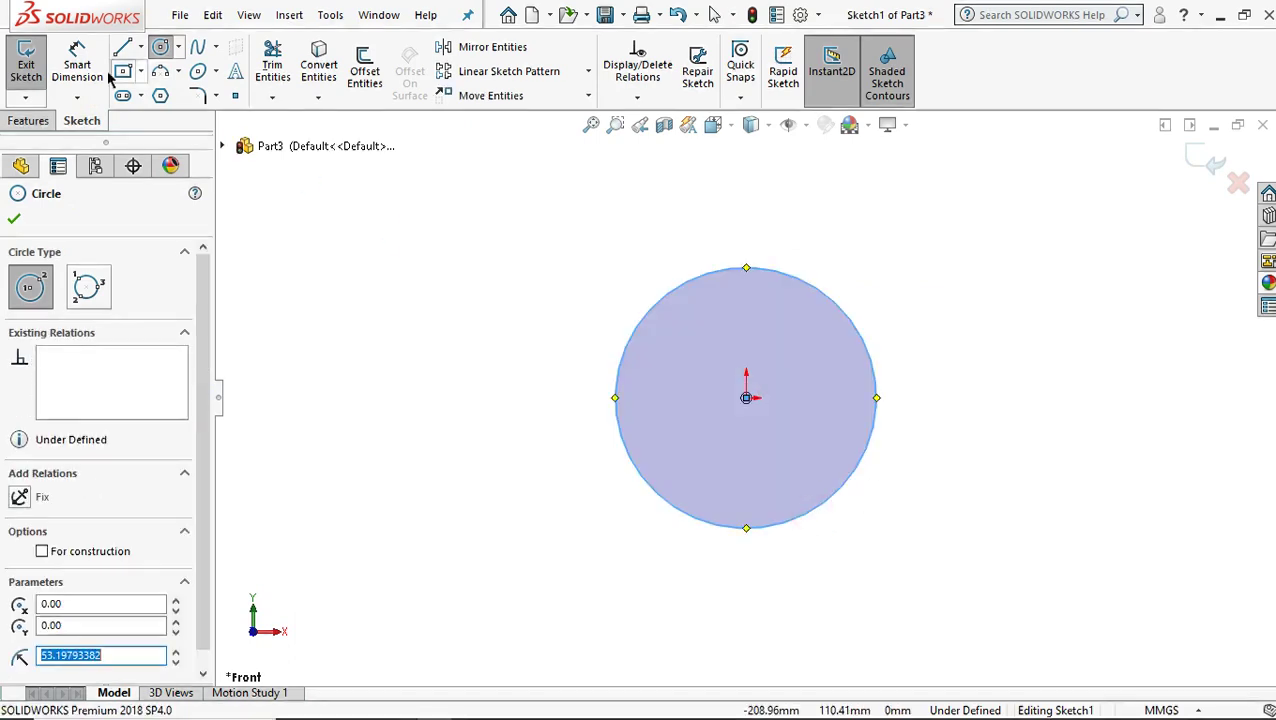
- Dimension the circle's diameter and set it to 19 mm
{"action": "left_click", "coordinate": [80, 62]}
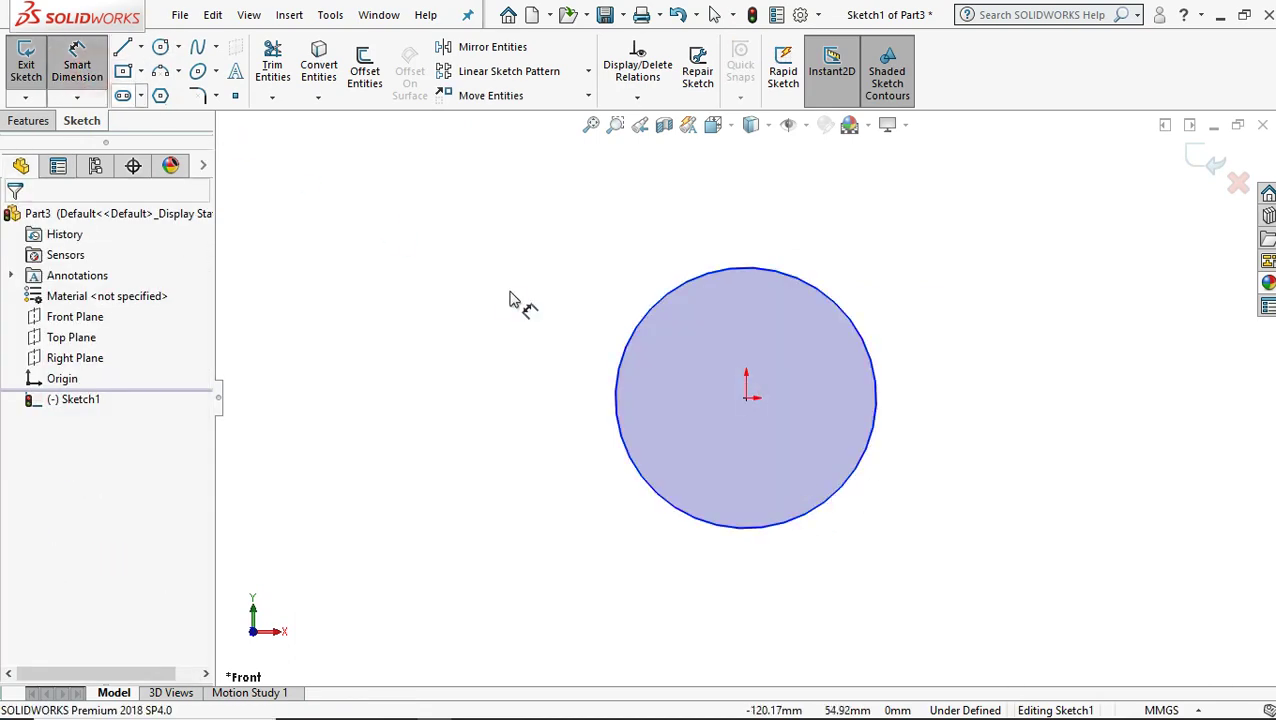
{"action": "left_click", "coordinate": [626, 338]}
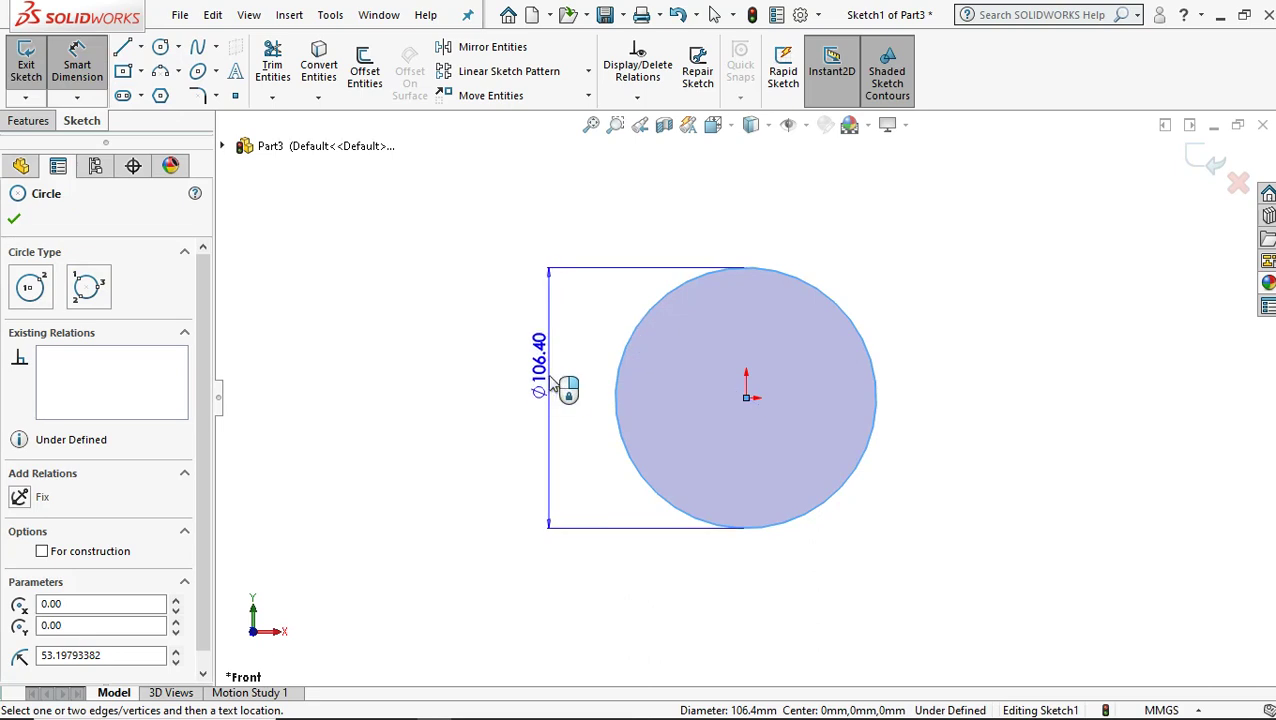
{"action": "left_click", "coordinate": [565, 390]}
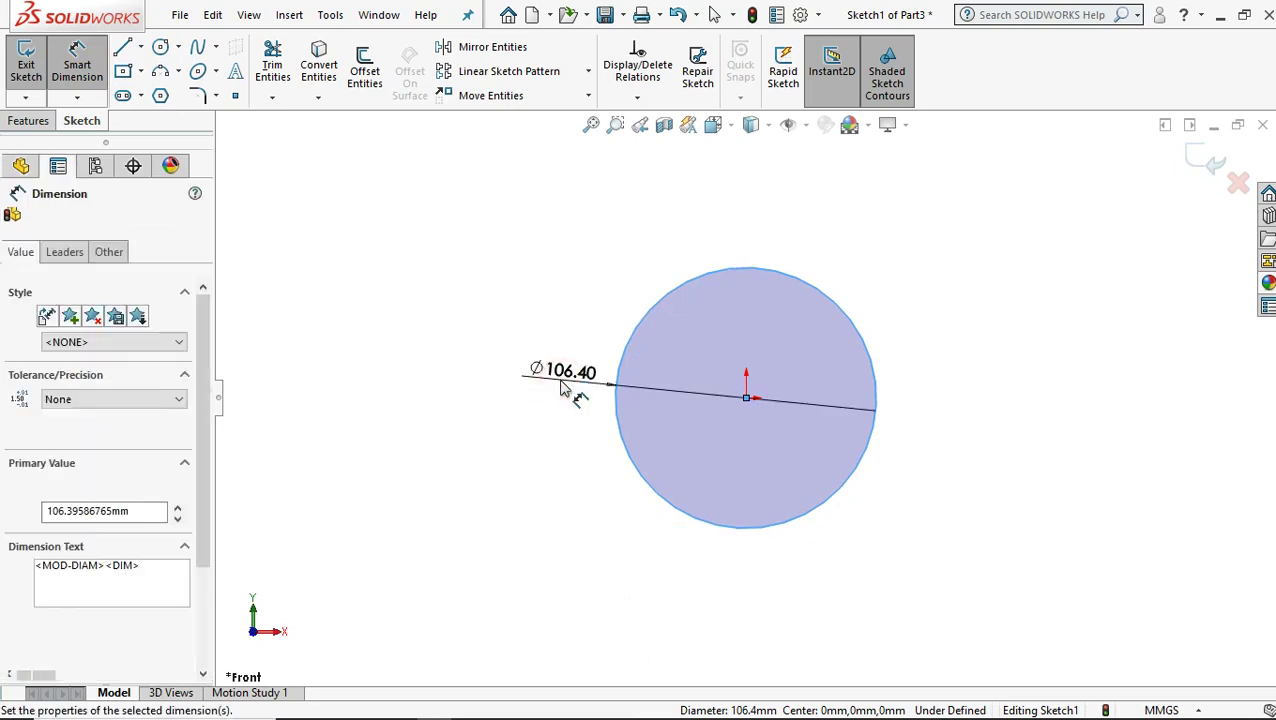
{"action": "type", "text": "15"}
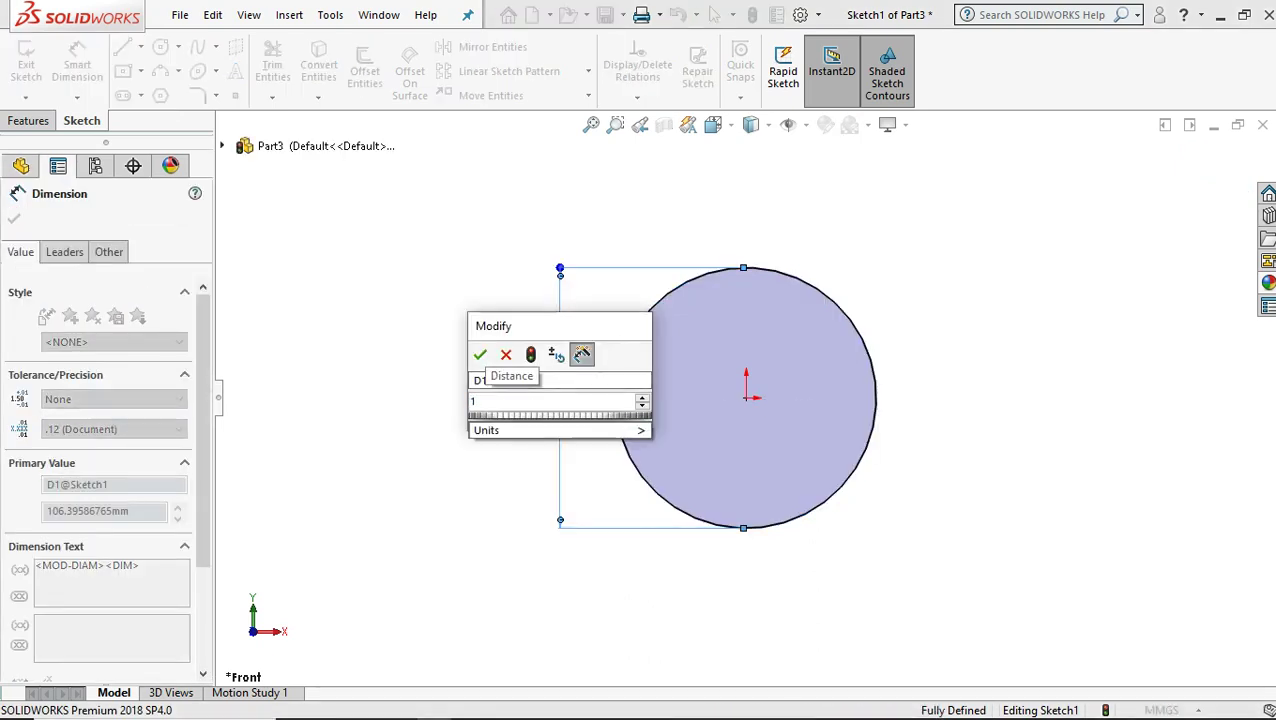
{"action": "key", "text": "Return"}
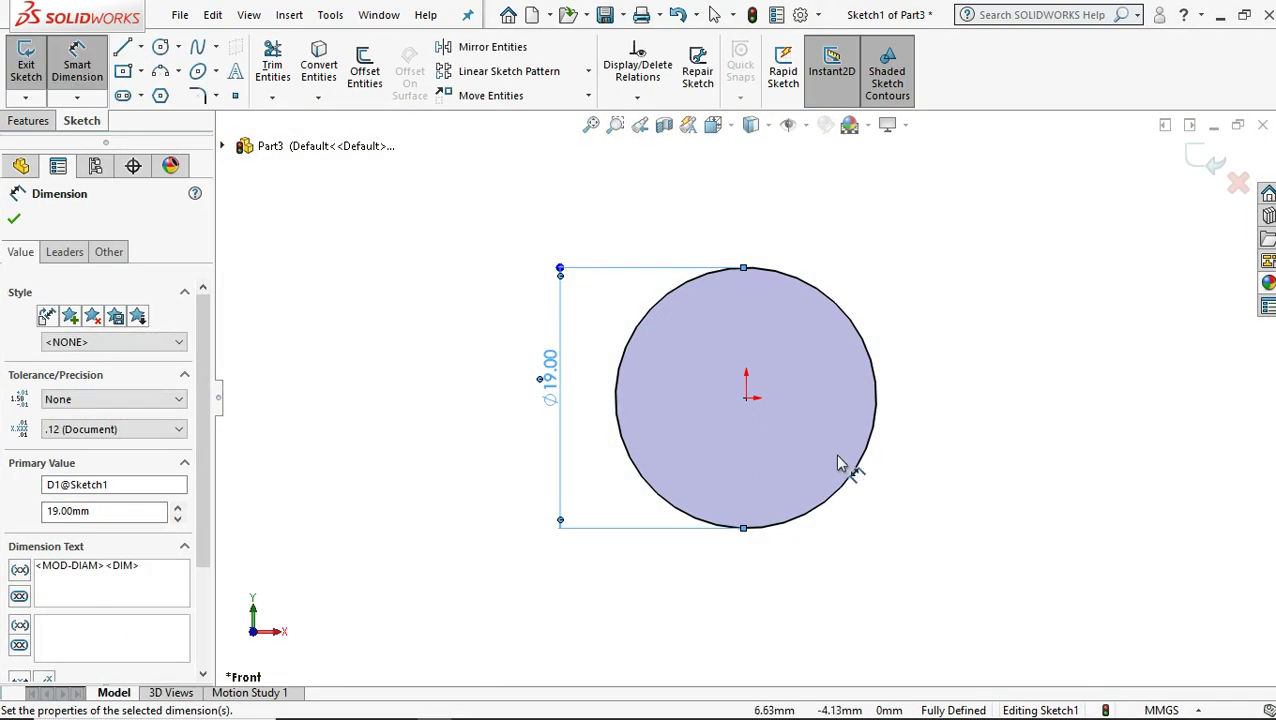
- Draw a larger concentric circle centred on the origin and dimension its diameter to 38 mm
{"action": "left_click", "coordinate": [161, 48]}
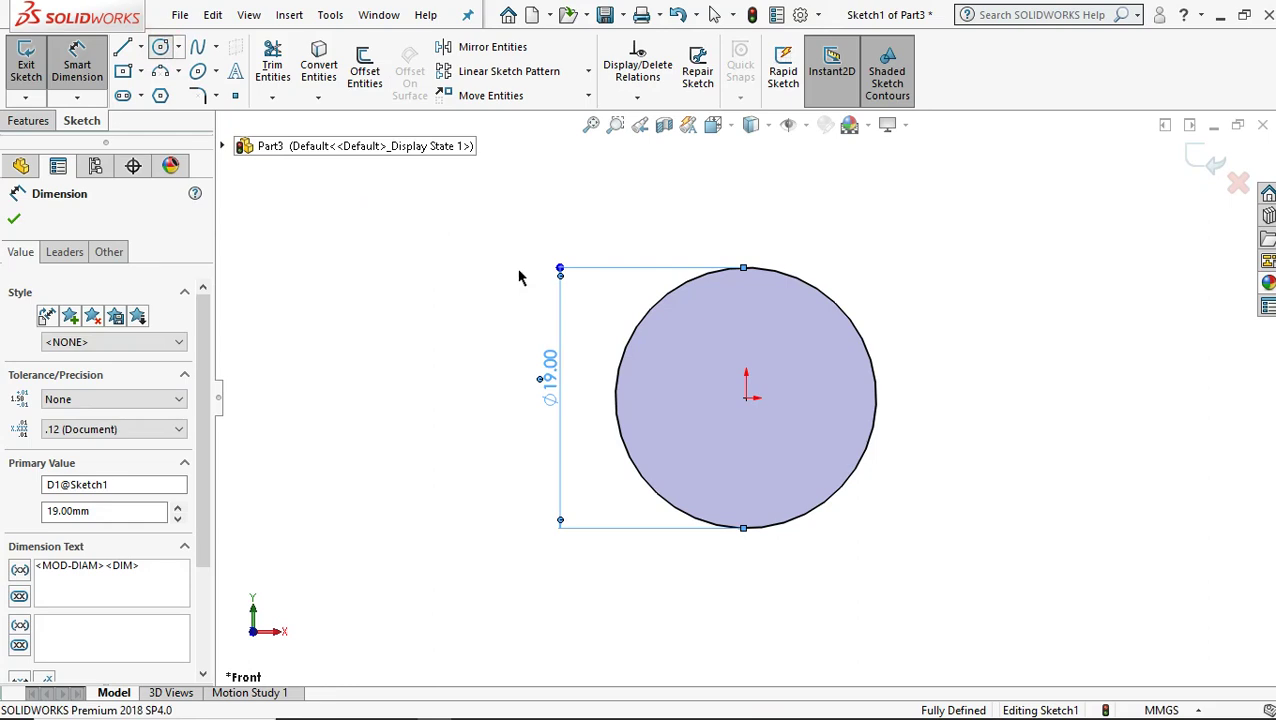
{"action": "left_click", "coordinate": [747, 400]}
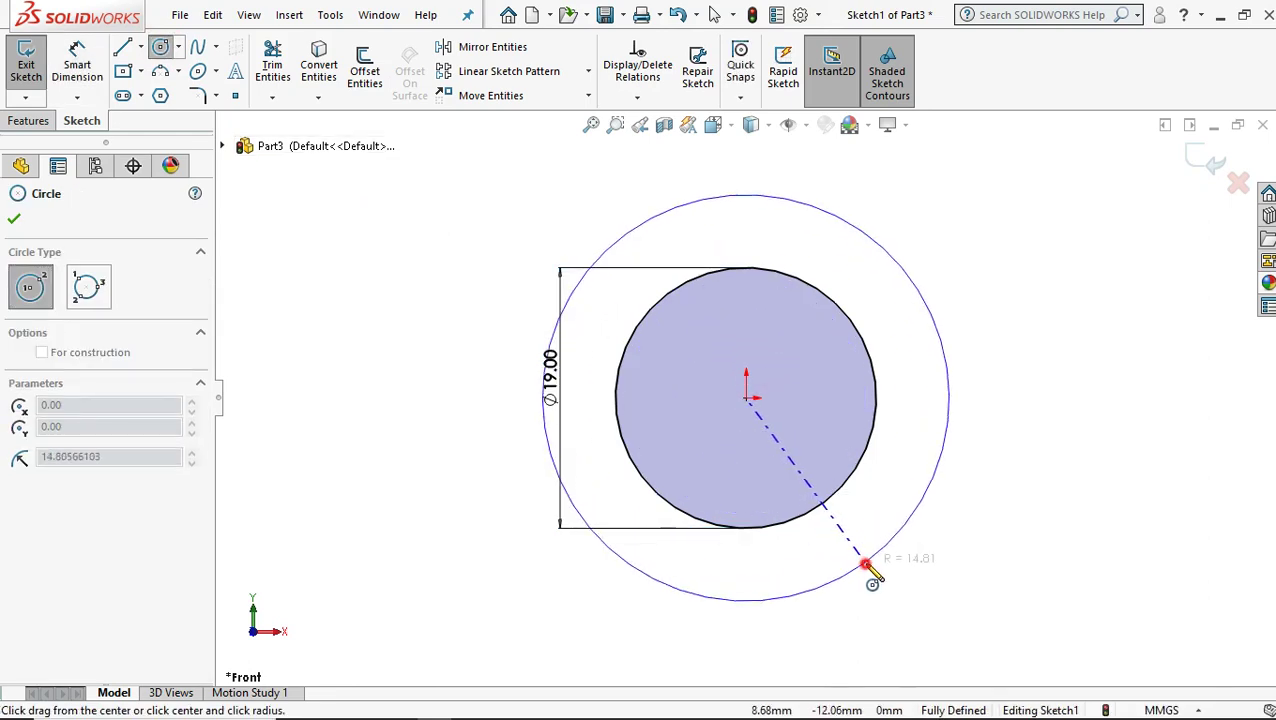
{"action": "left_click", "coordinate": [867, 566]}
{"action": "left_click", "coordinate": [78, 55]}
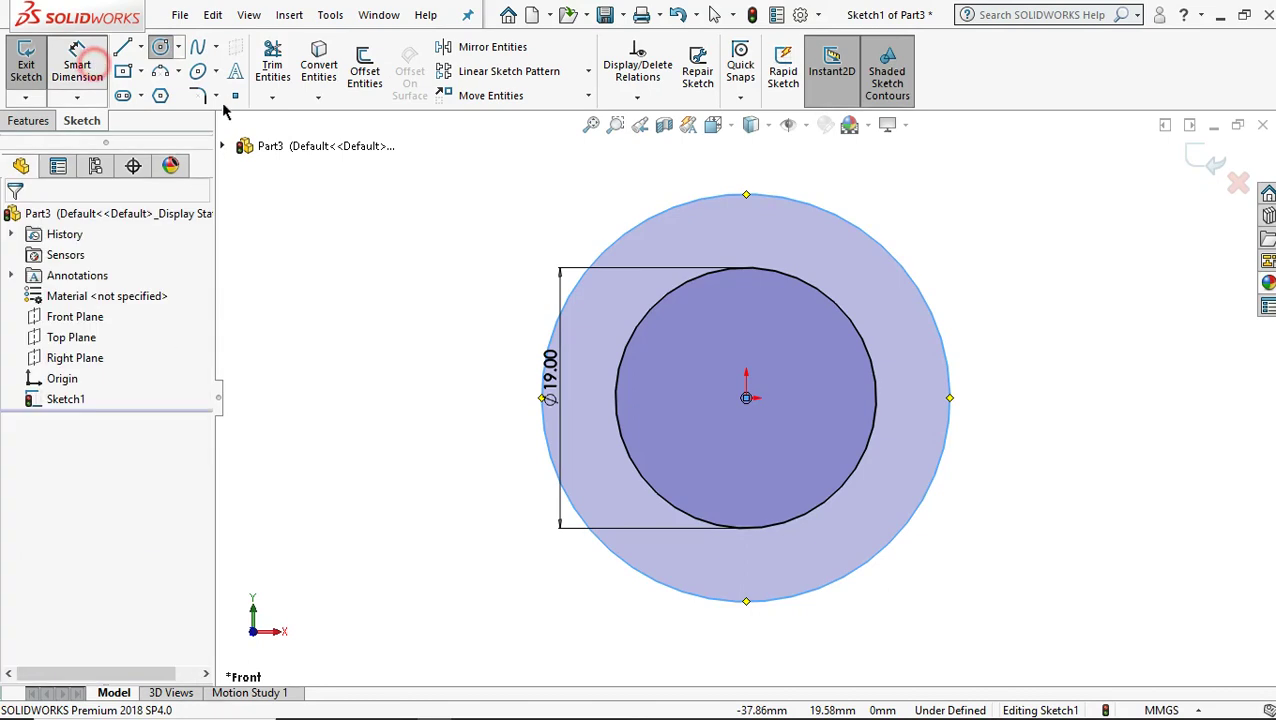
{"action": "left_click", "coordinate": [890, 263]}
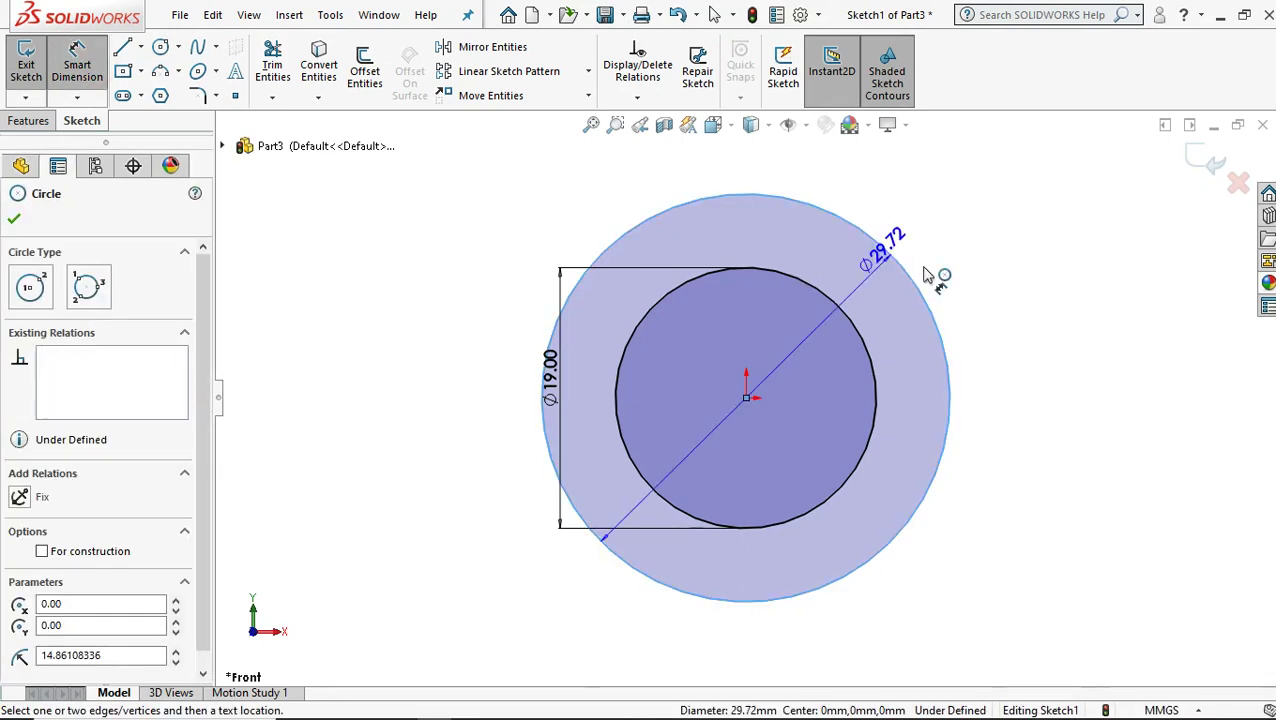
{"action": "left_click", "coordinate": [1028, 373]}
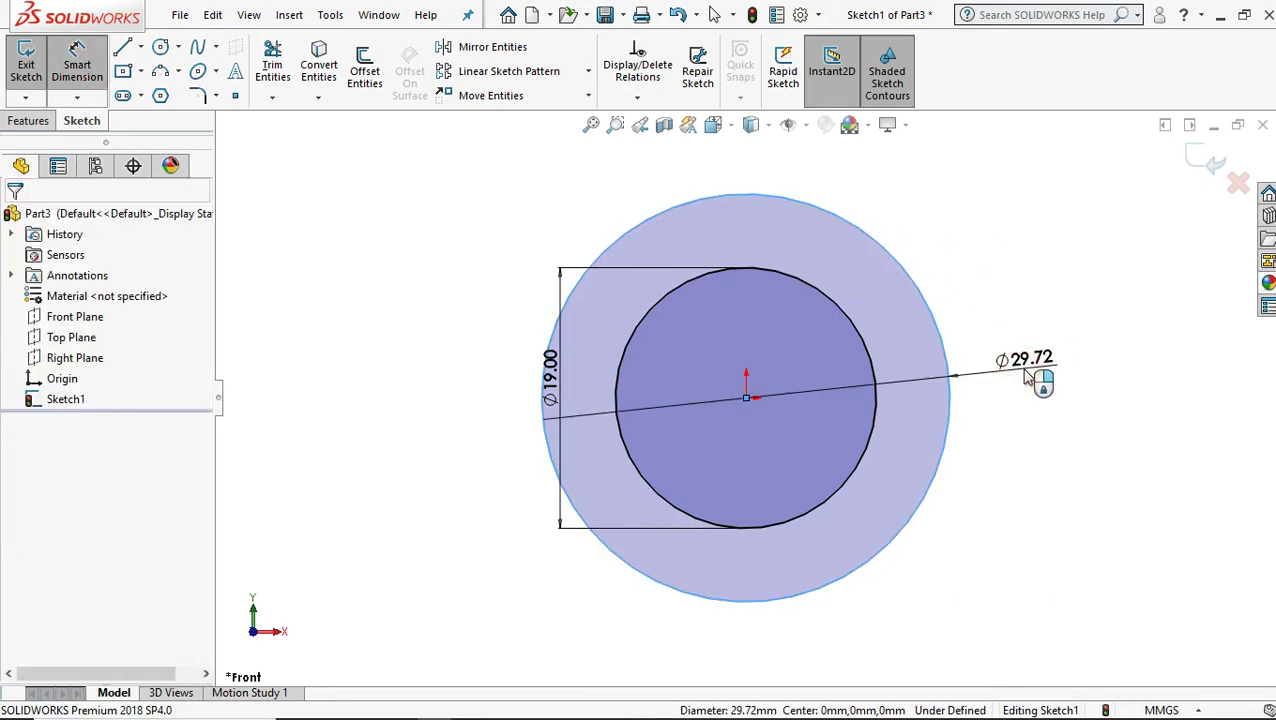
{"action": "type", "text": "38"}
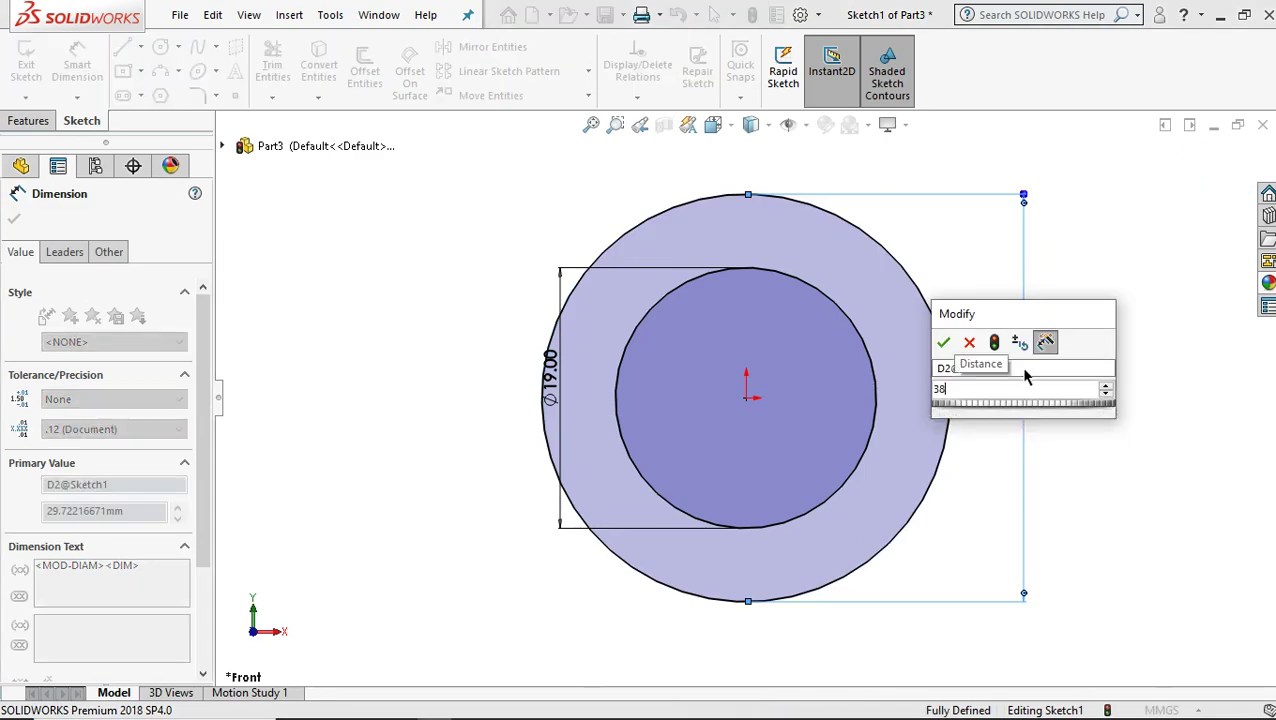
{"action": "key", "text": "Return"}
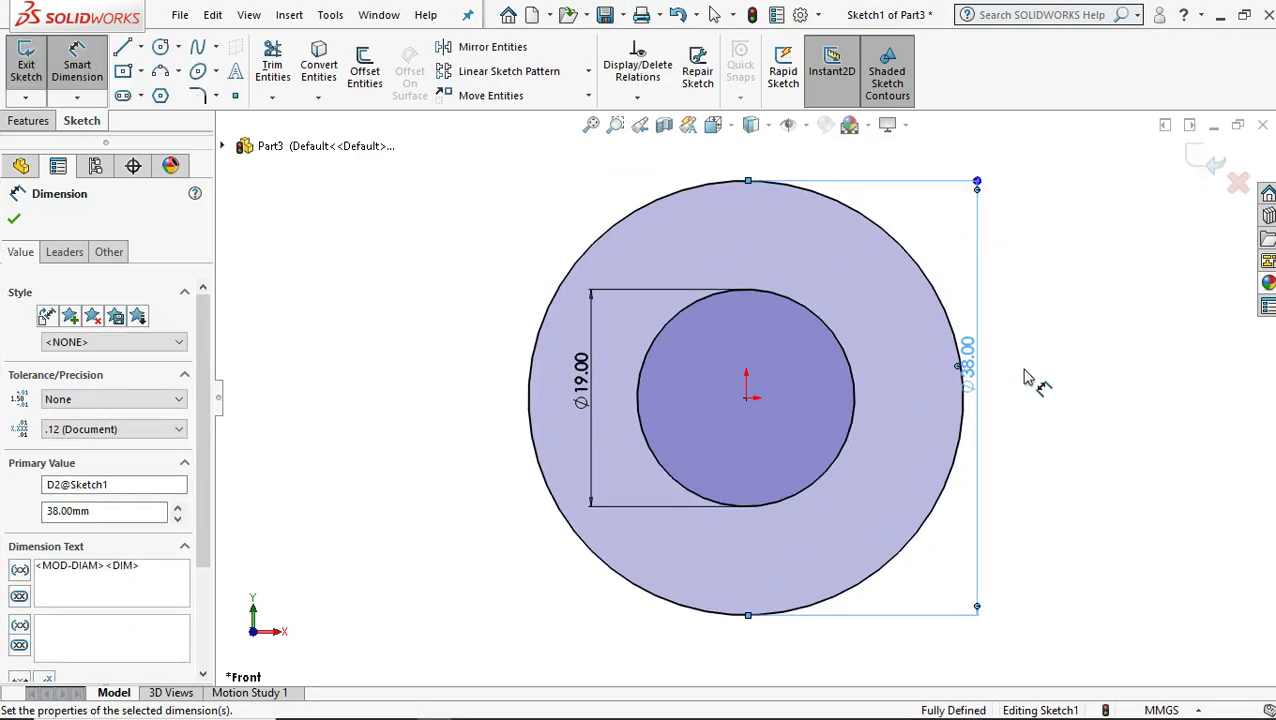
- Draw a vertical construction midpoint line centred on the origin, extending past both sides of the 38 mm circle
{"action": "left_click", "coordinate": [142, 48]}
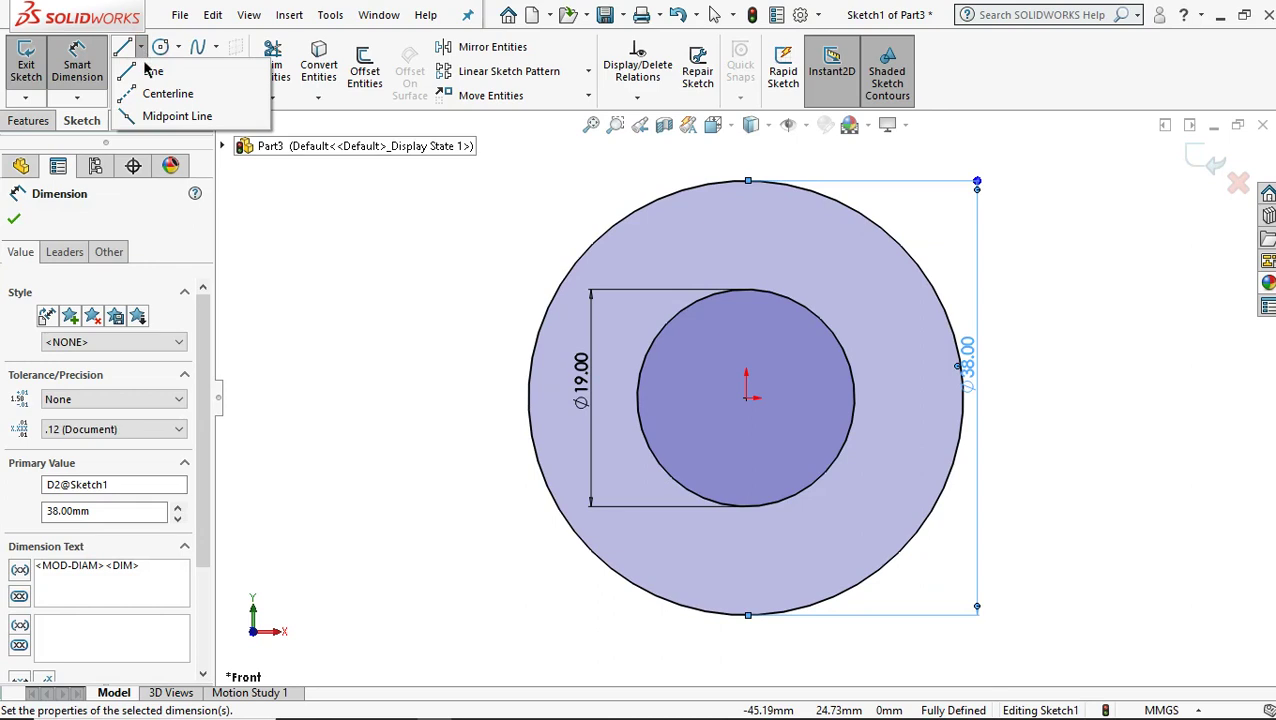
{"action": "left_click", "coordinate": [177, 116]}
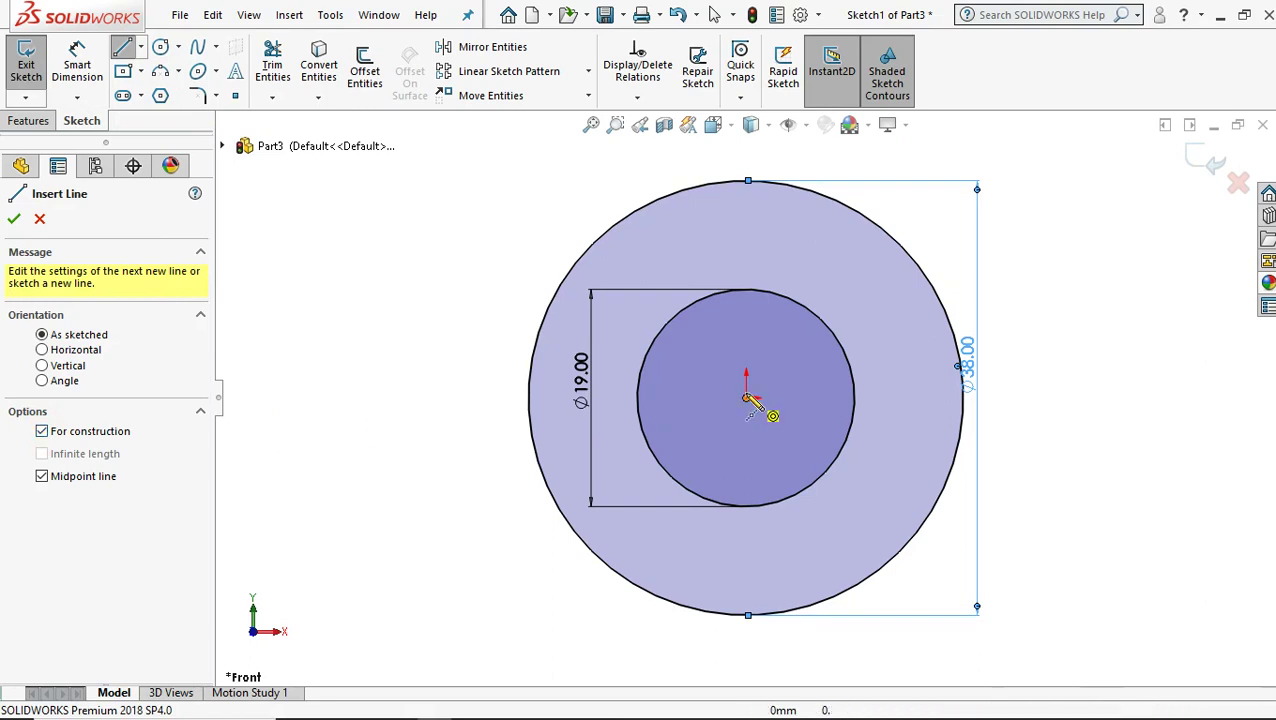
{"action": "left_click", "coordinate": [748, 399]}
{"action": "left_click", "coordinate": [746, 657]}
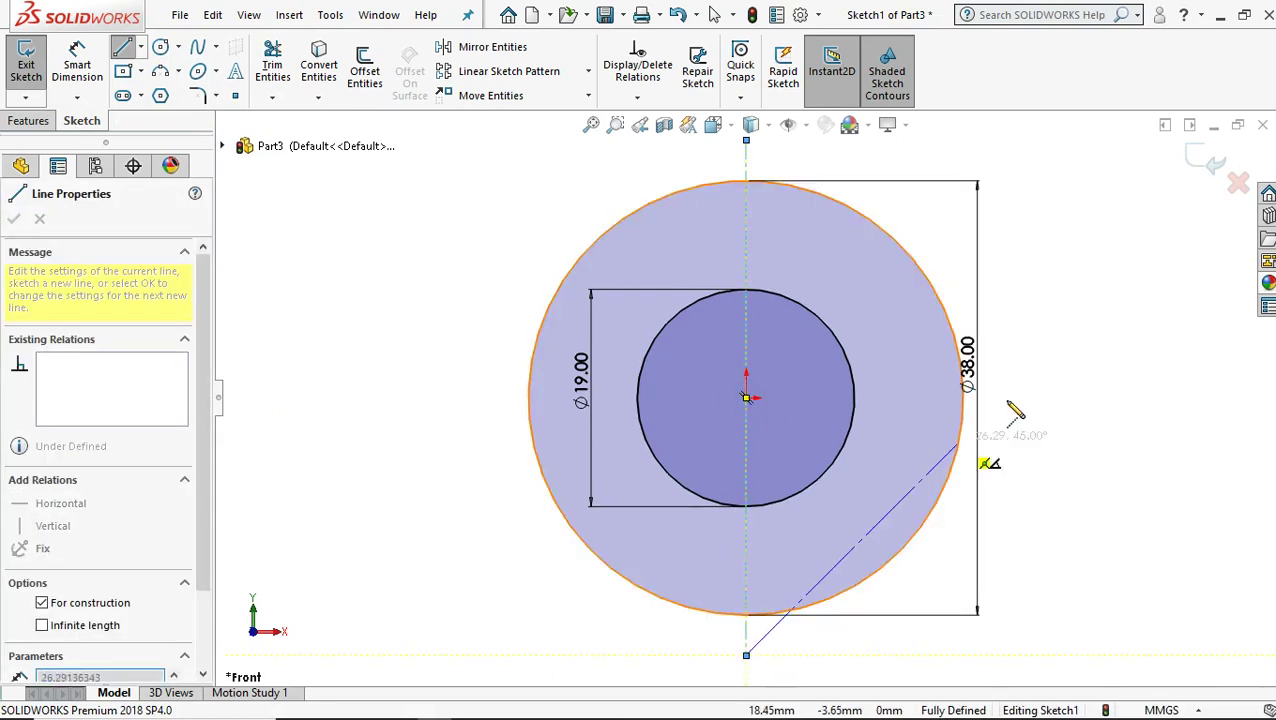
{"action": "right_click", "coordinate": [1029, 378]}
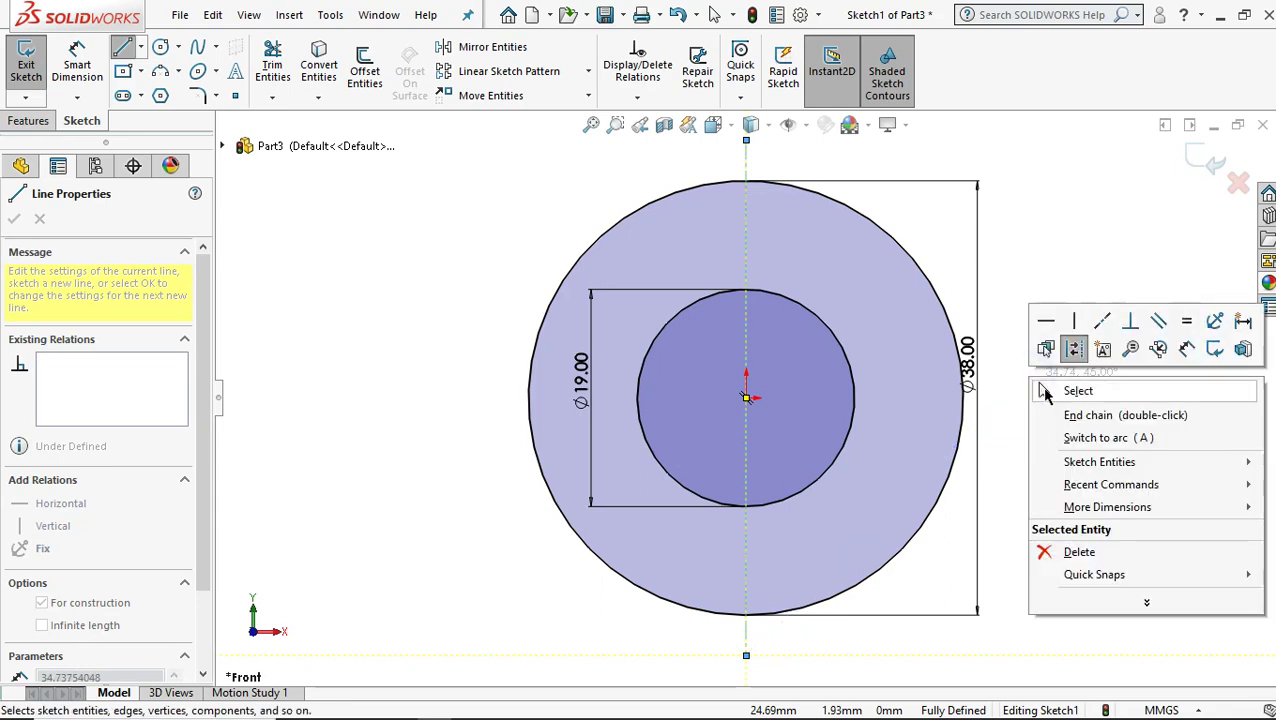
{"action": "left_click", "coordinate": [1050, 390]}
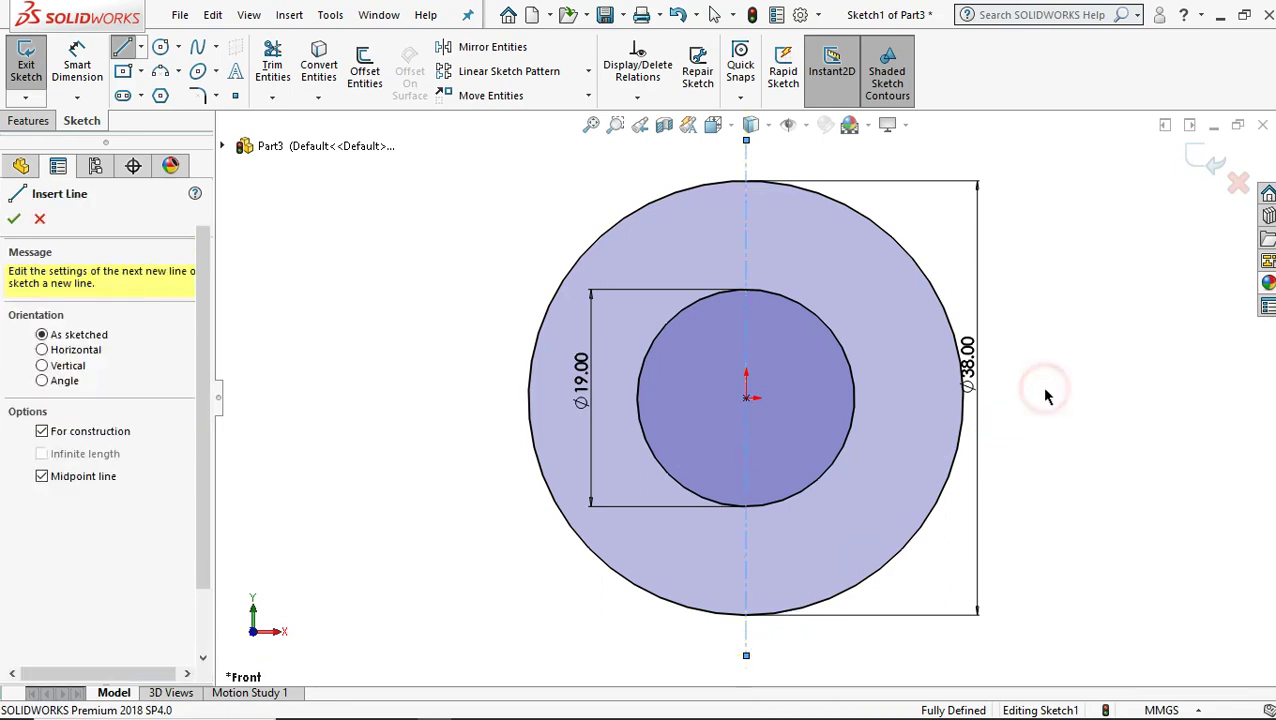
- Draw a horizontal construction midpoint line about 72 mm long, centred on the origin
{"action": "left_click", "coordinate": [143, 48]}
{"action": "left_click", "coordinate": [157, 114]}
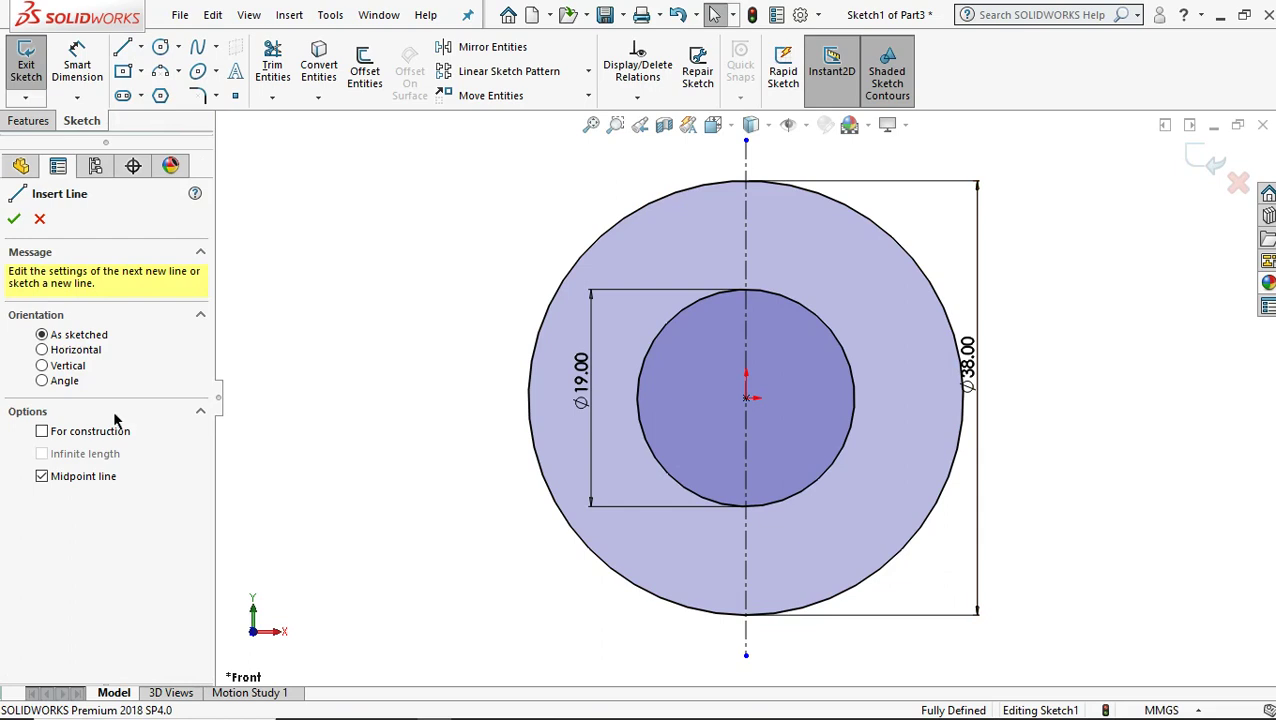
{"action": "left_click", "coordinate": [748, 399]}
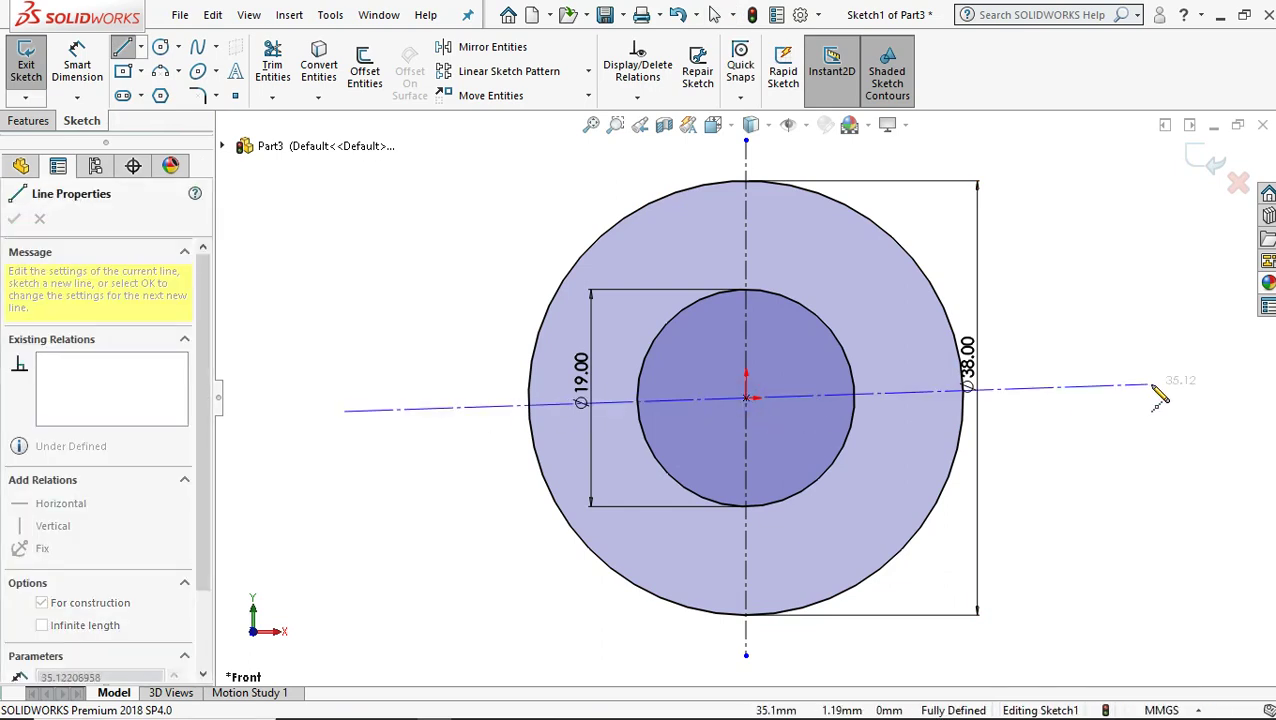
{"action": "left_click", "coordinate": [1157, 397]}
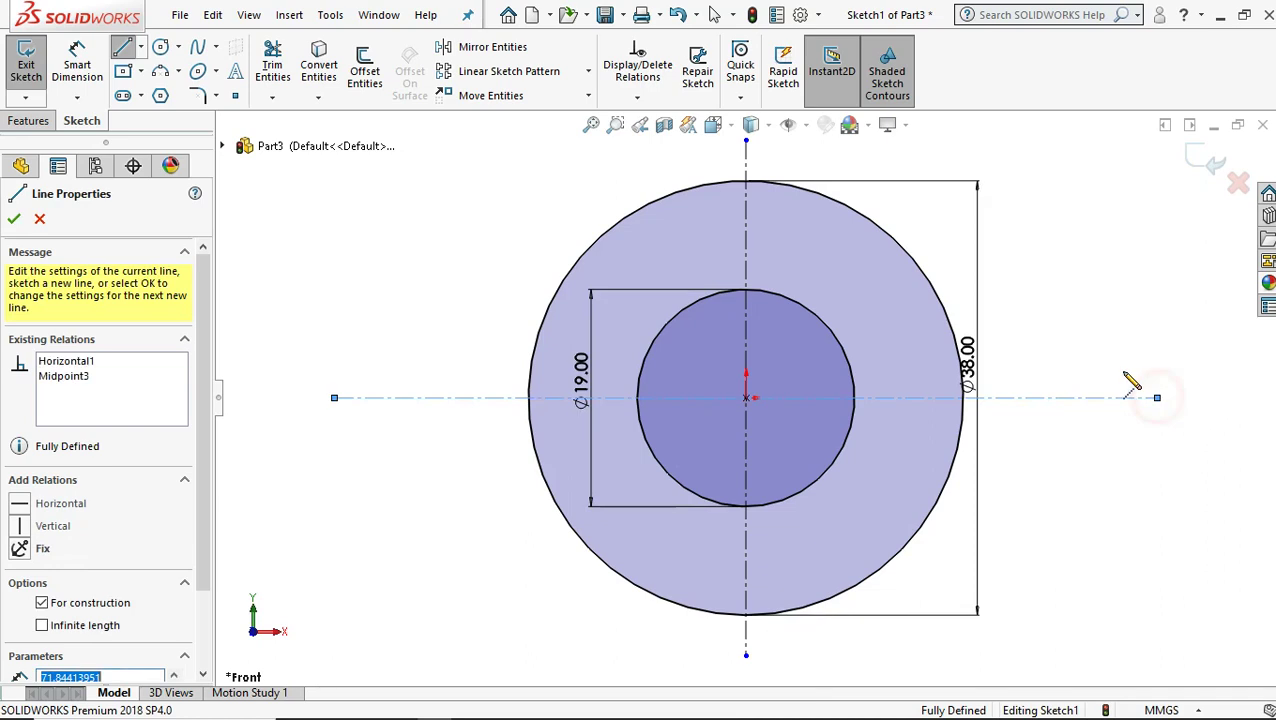
{"action": "right_click", "coordinate": [1078, 322]}
{"action": "left_click", "coordinate": [1097, 334]}
- Trim away the lower half of the 38 mm circle with Trim to closest, keeping only the arc above the horizontal centreline
{"action": "scroll", "coordinate": [760, 420], "scroll_direction": "up", "scroll_amount": 3}
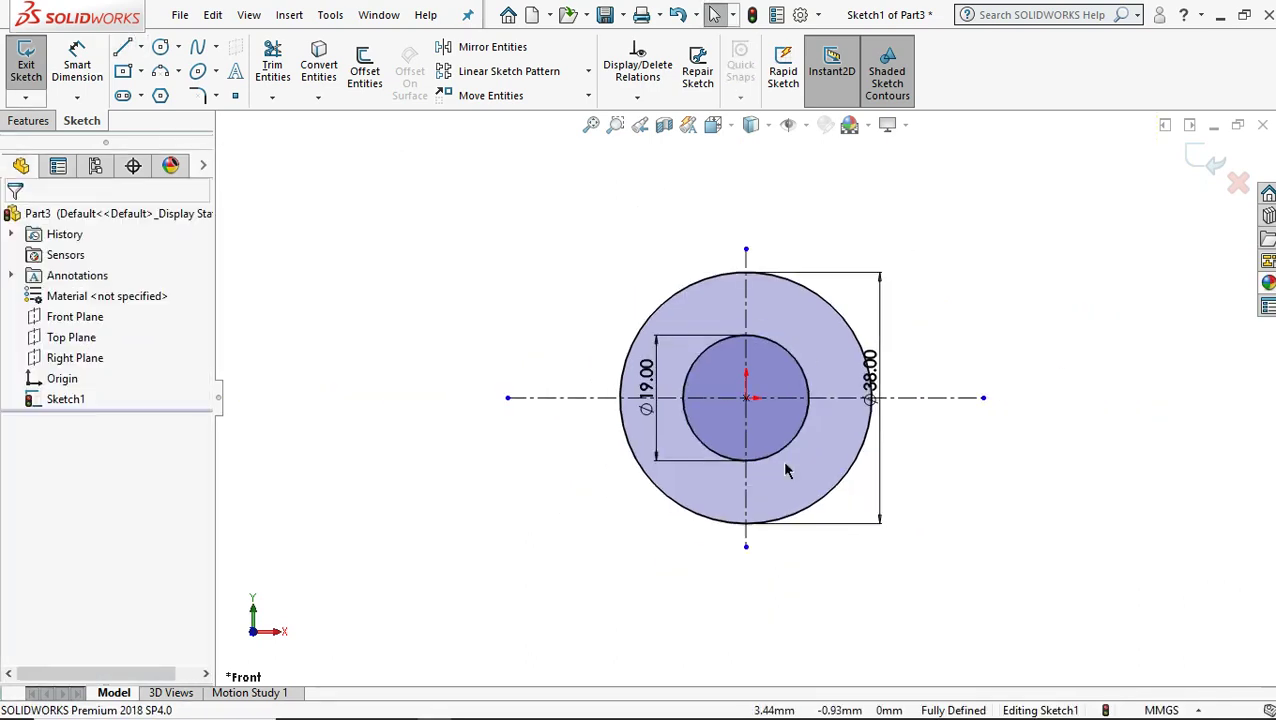
{"action": "scroll", "coordinate": [826, 550], "scroll_direction": "down", "scroll_amount": 2}
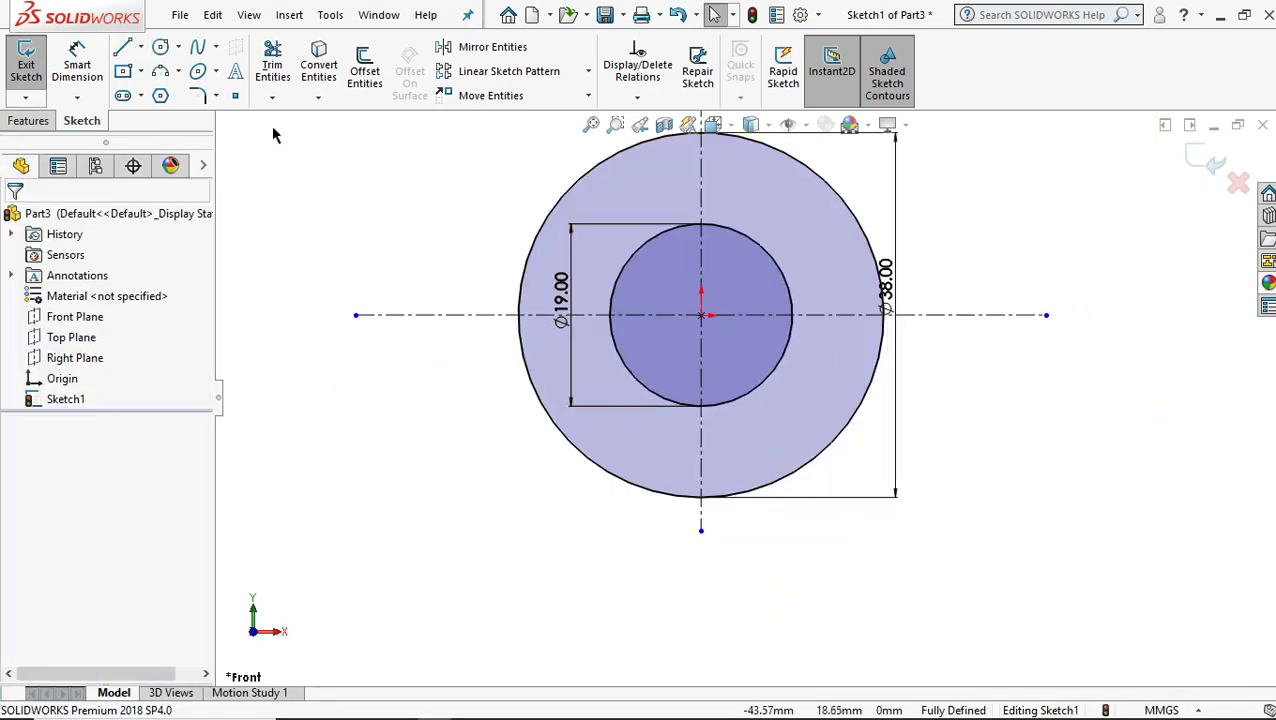
{"action": "left_click", "coordinate": [273, 68]}
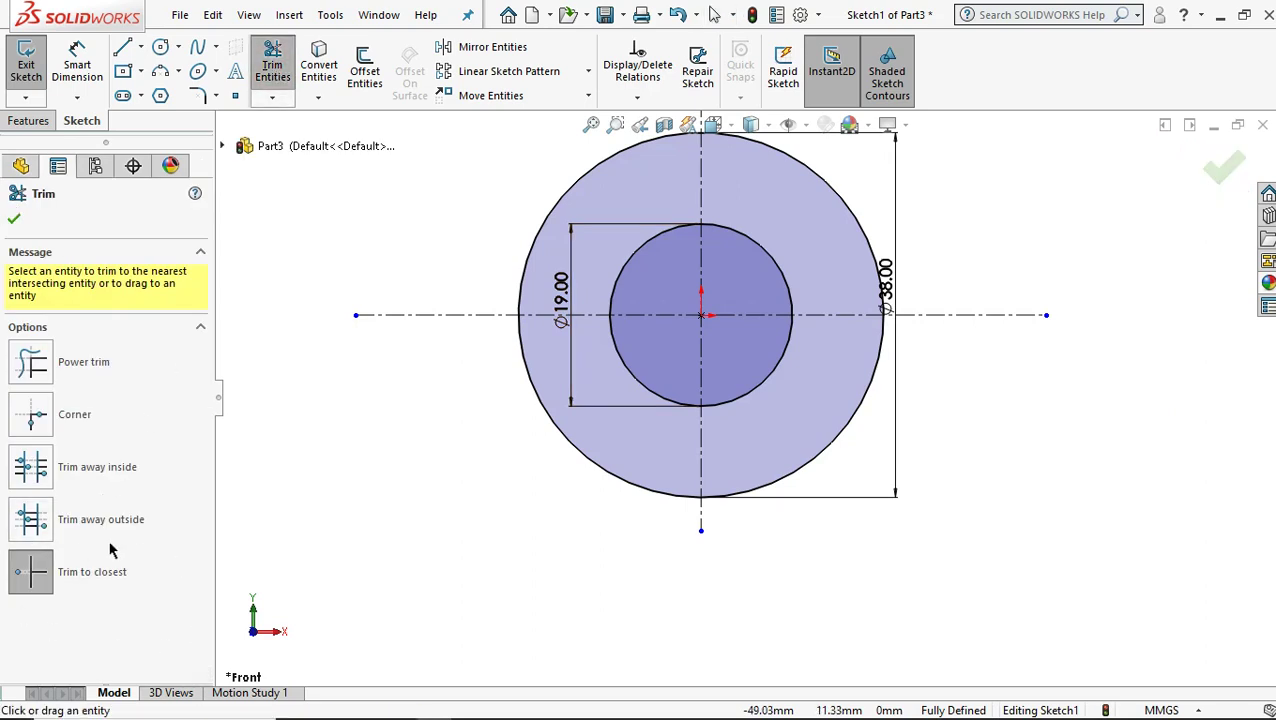
{"action": "left_click", "coordinate": [561, 432]}
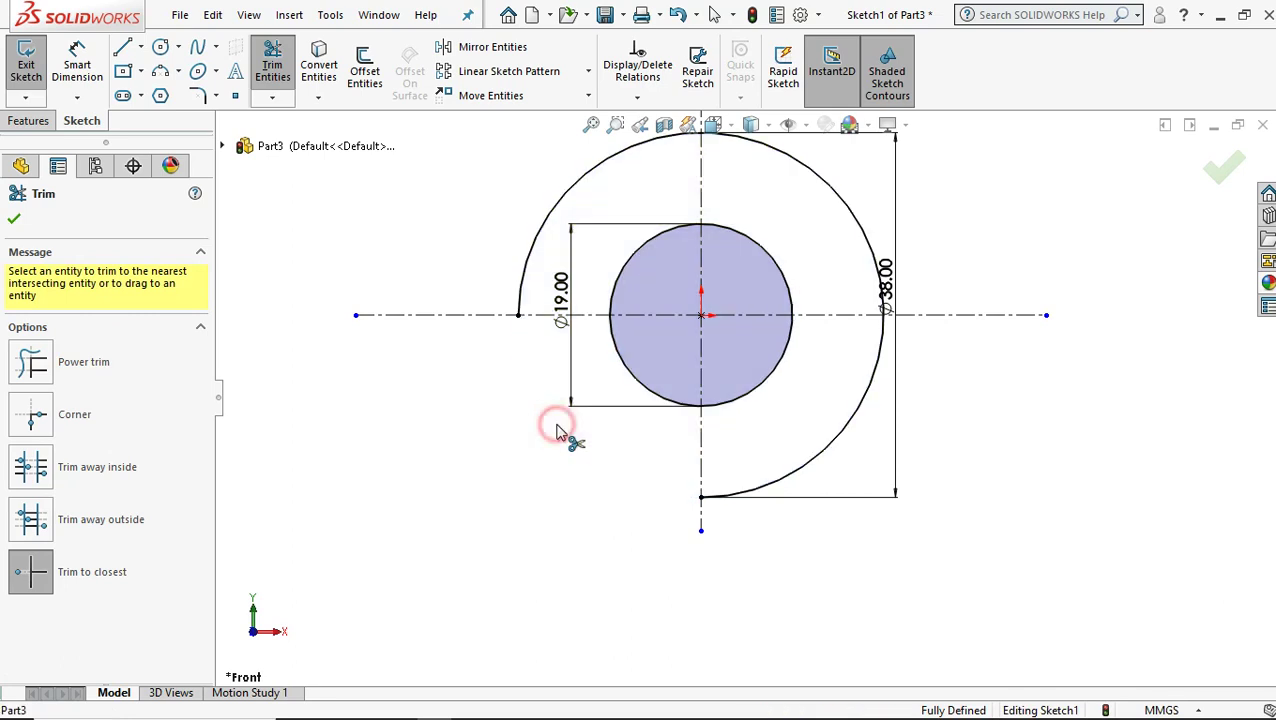
{"action": "left_click", "coordinate": [829, 455]}
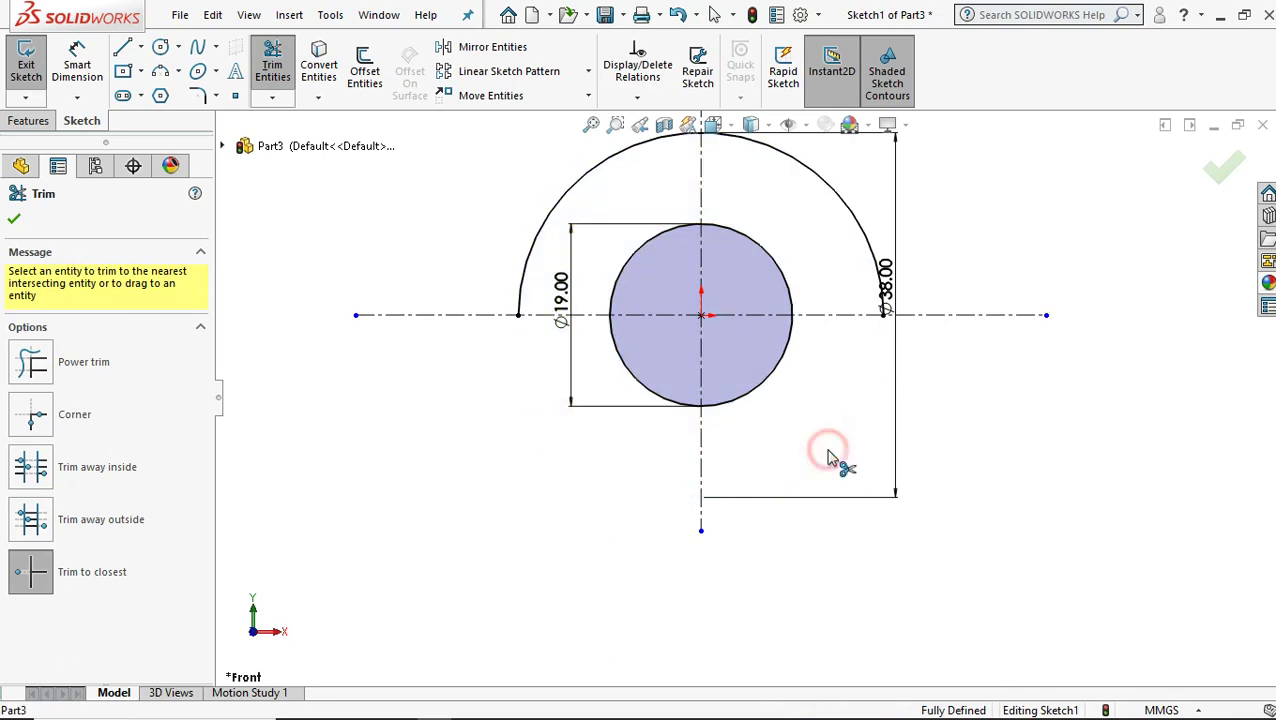
{"action": "left_click", "coordinate": [14, 218]}
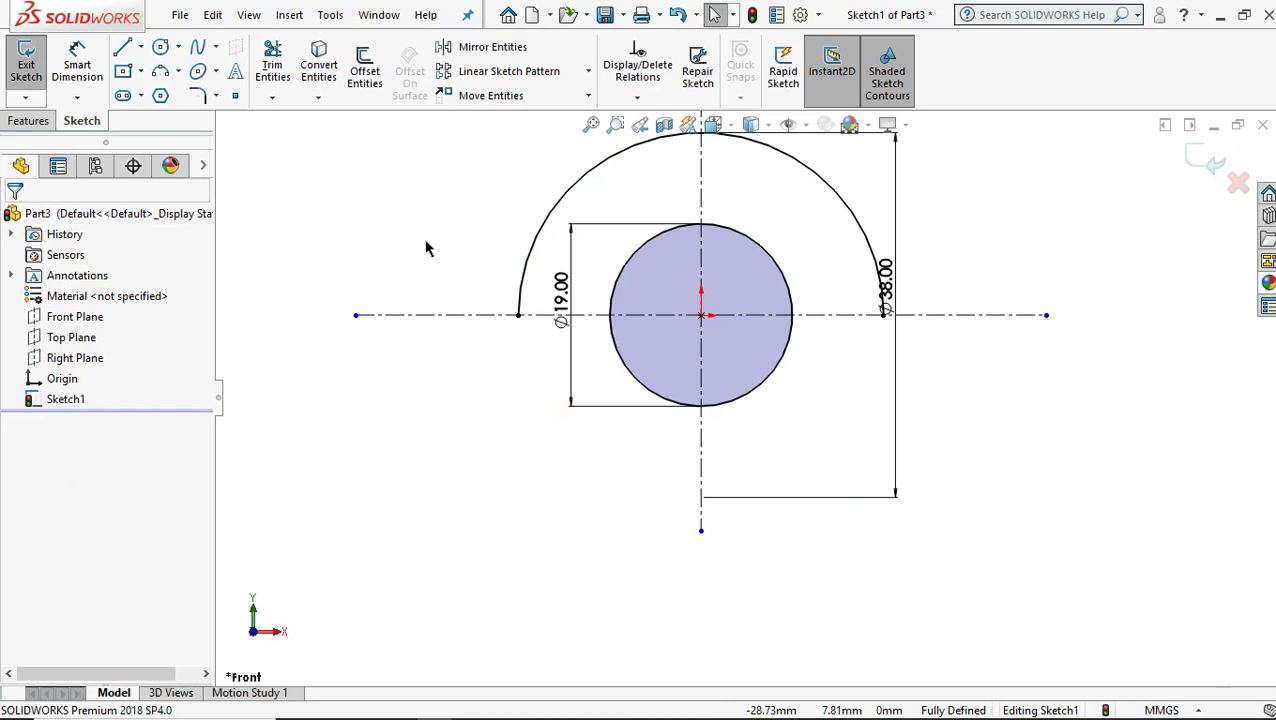
- From the large arc's left end, draw a tangent arc of about 5.5 mm radius, a 15 mm leftward line, a 7 mm downward line and a rightward return line
{"action": "left_click", "coordinate": [122, 49]}
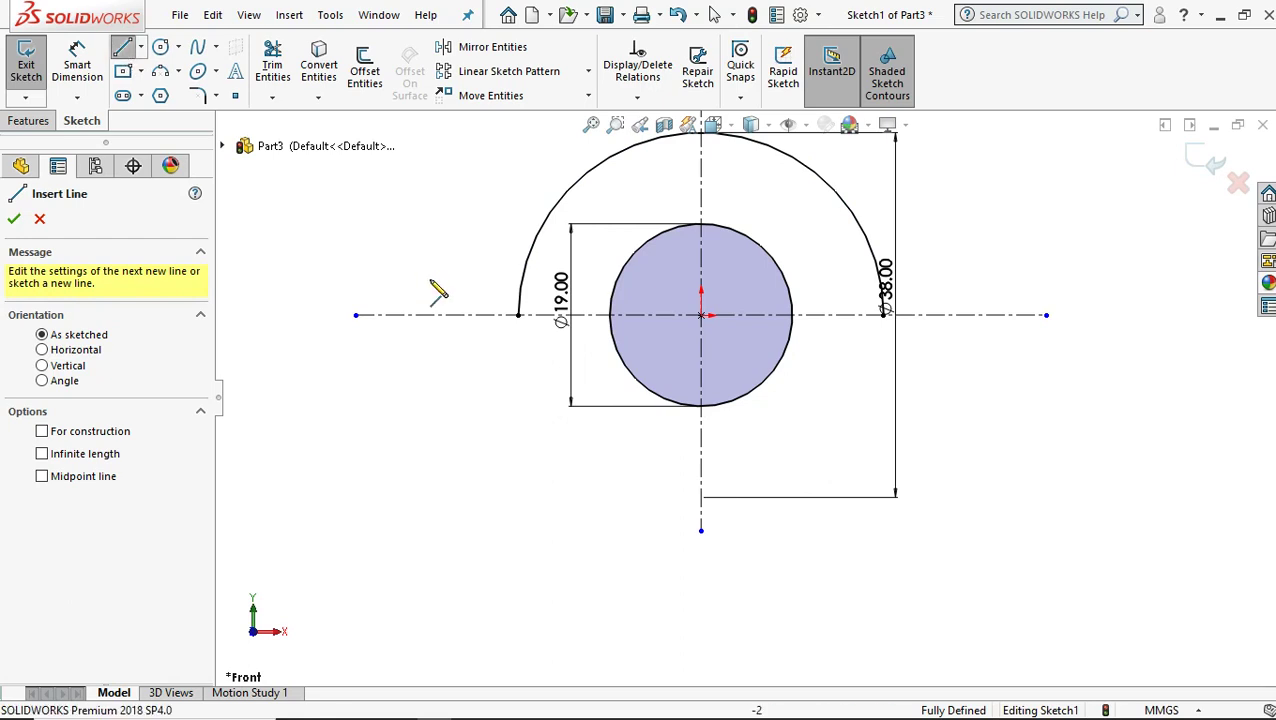
{"action": "left_click", "coordinate": [518, 316]}
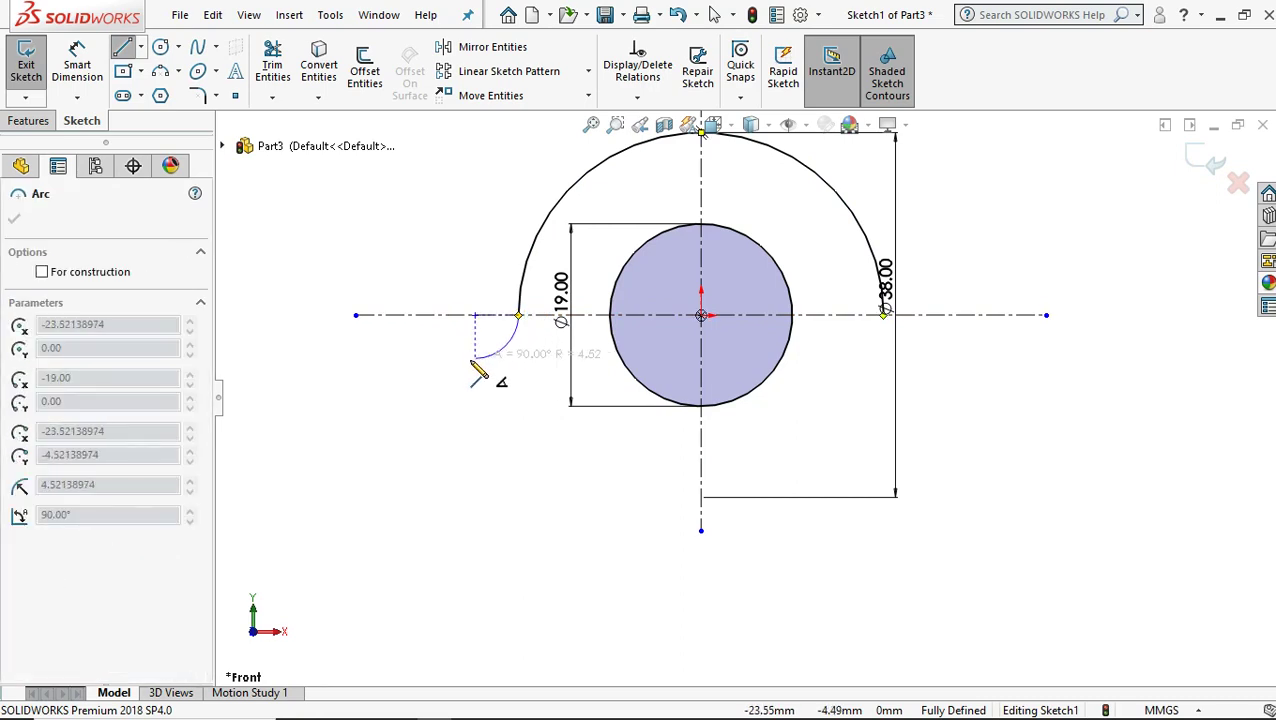
{"action": "left_click", "coordinate": [466, 368]}
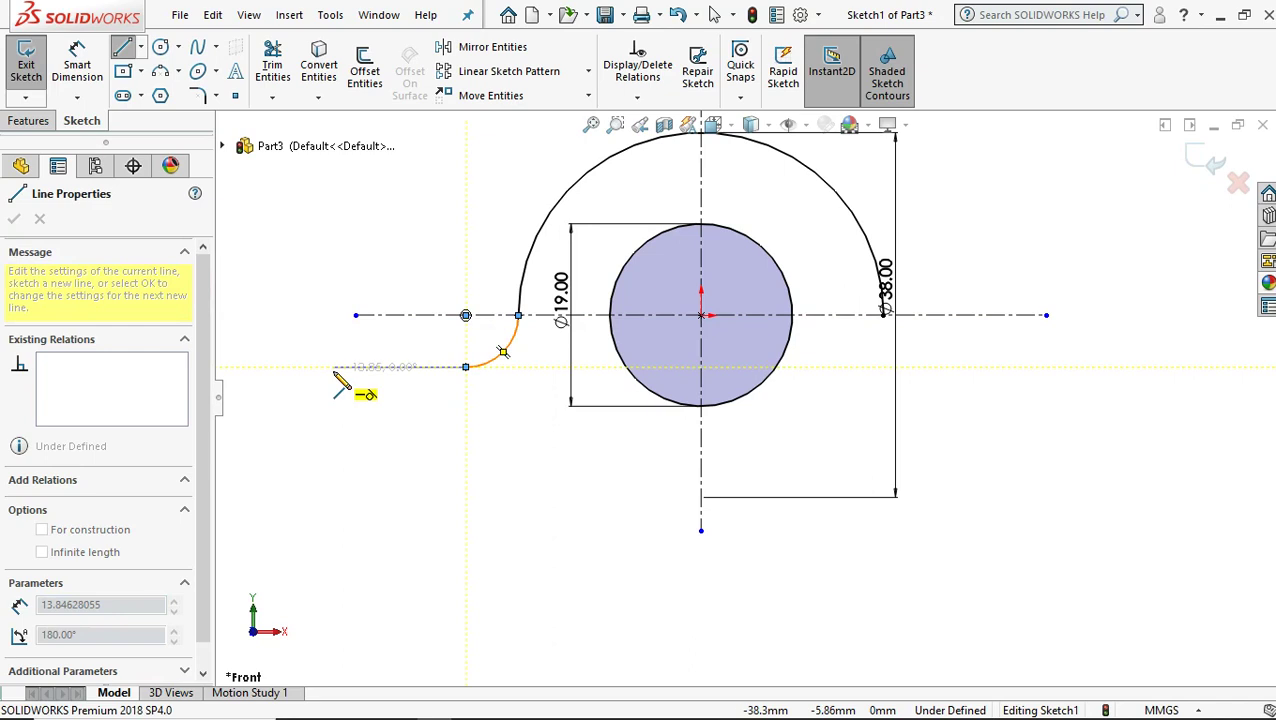
{"action": "left_click", "coordinate": [324, 367]}
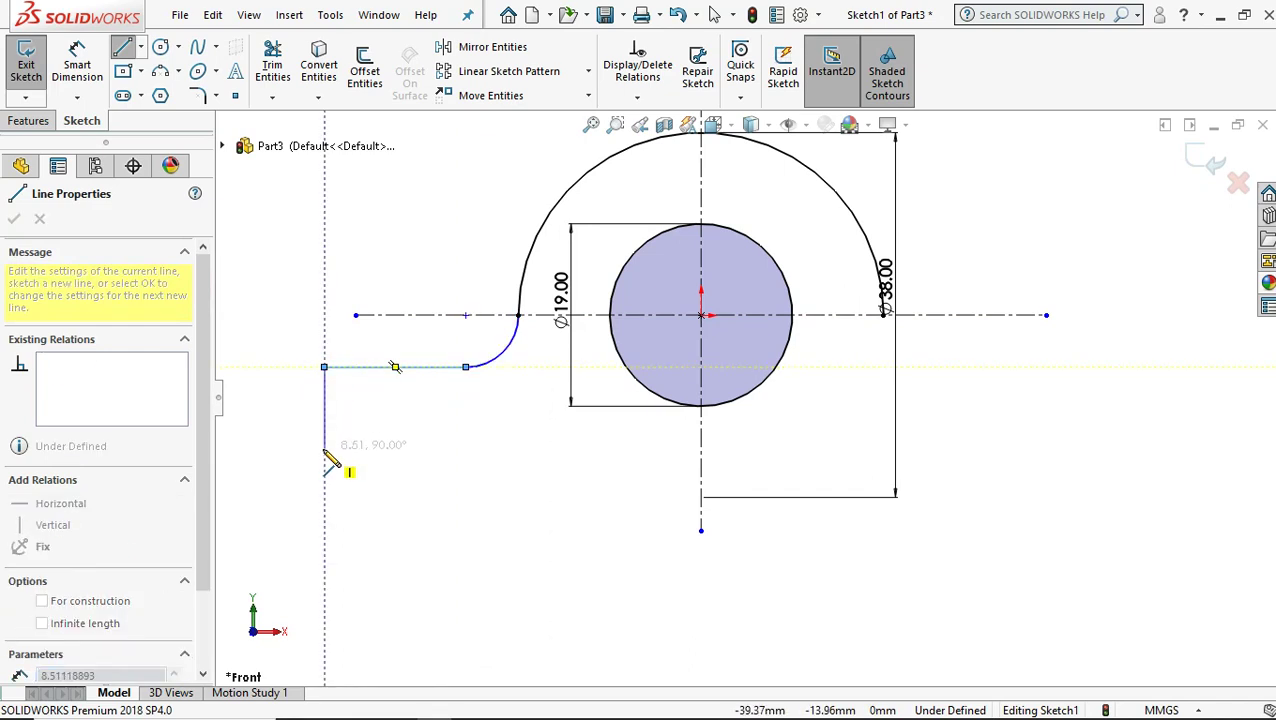
{"action": "left_click", "coordinate": [324, 434]}
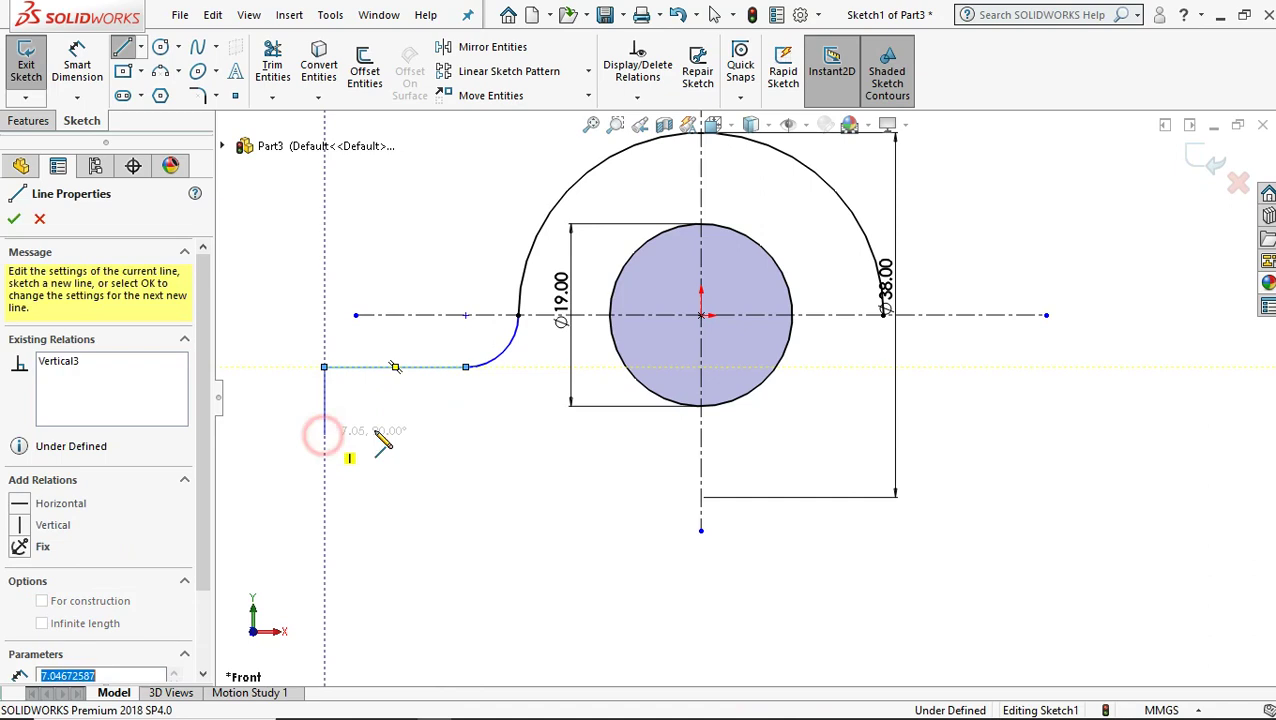
{"action": "left_click", "coordinate": [482, 434]}
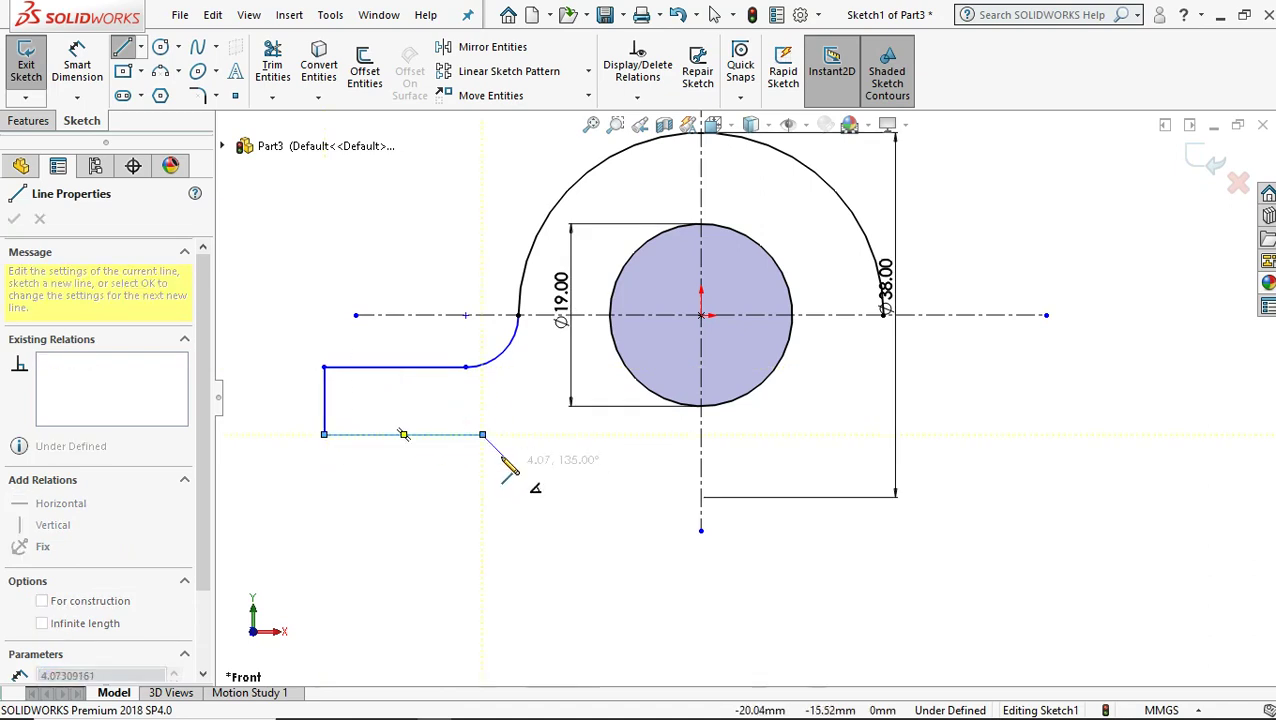
- Continue the chain with a downward tangent arc of about 4 mm radius and a 19 mm horizontal line ending on the vertical centreline
{"action": "double_click", "coordinate": [507, 448]}
{"action": "key", "text": "a"}
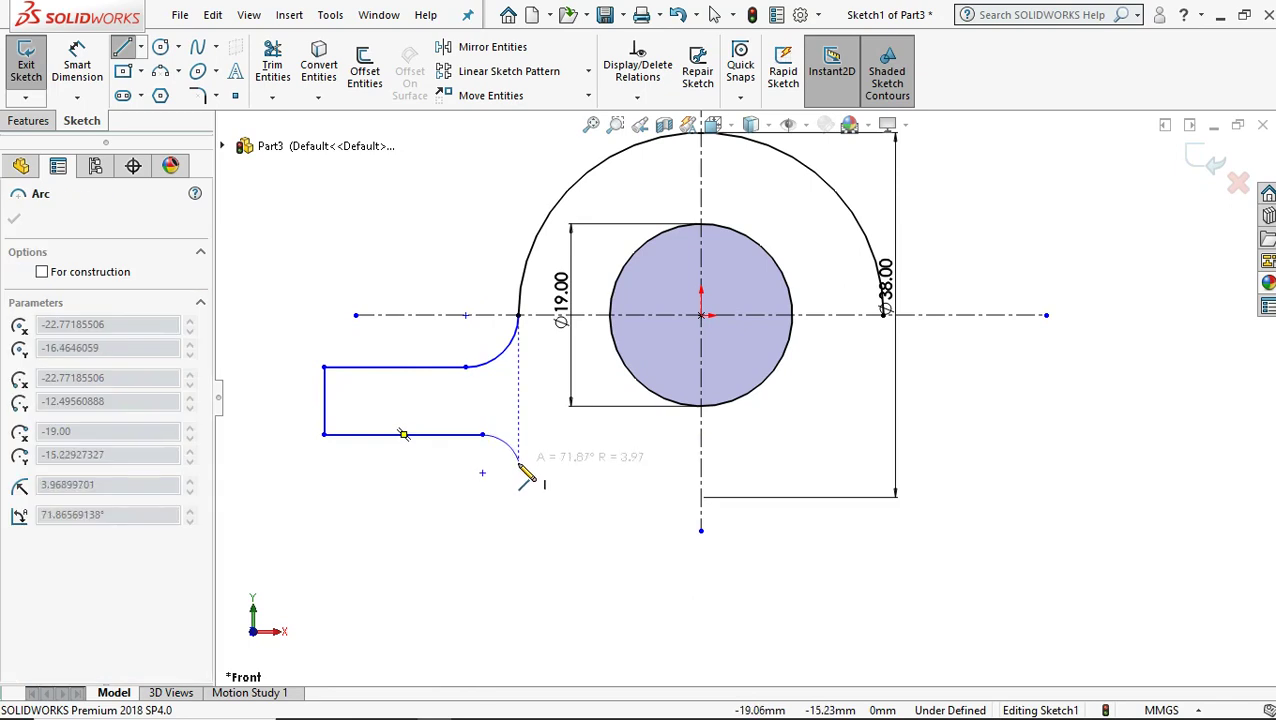
{"action": "left_click", "coordinate": [519, 470]}
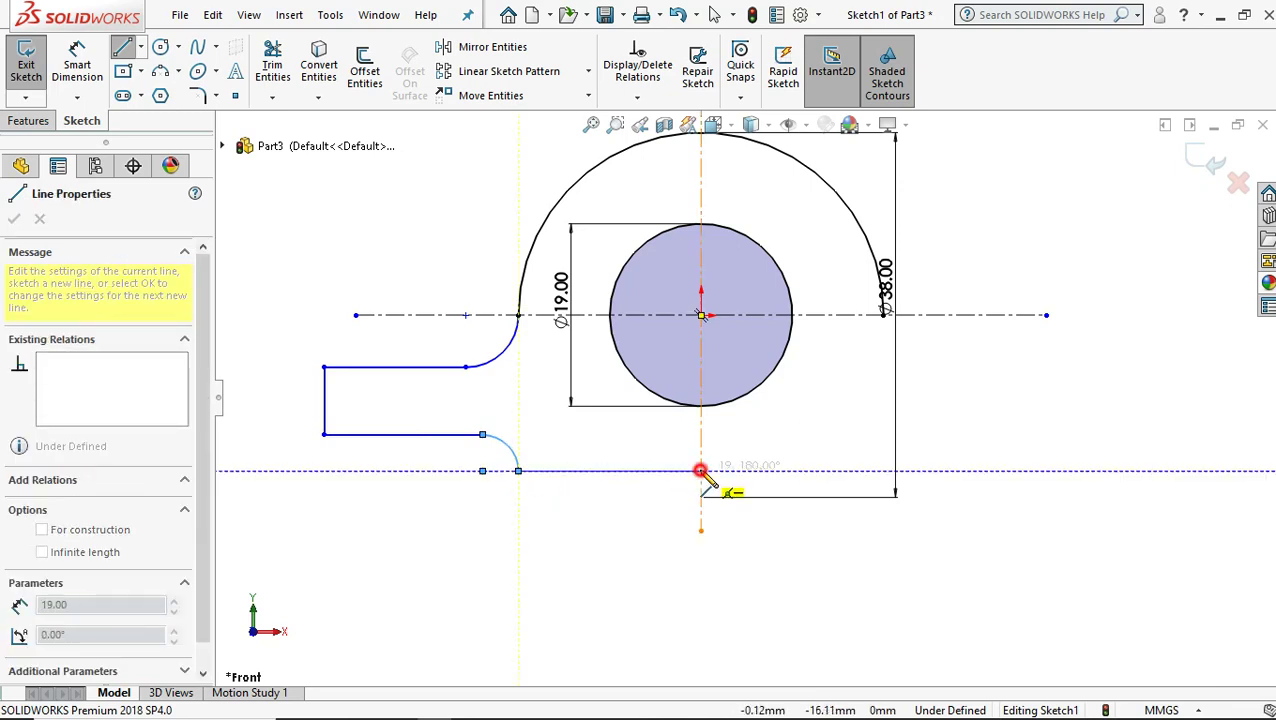
{"action": "left_click", "coordinate": [700, 470]}
{"action": "right_click", "coordinate": [588, 442]}
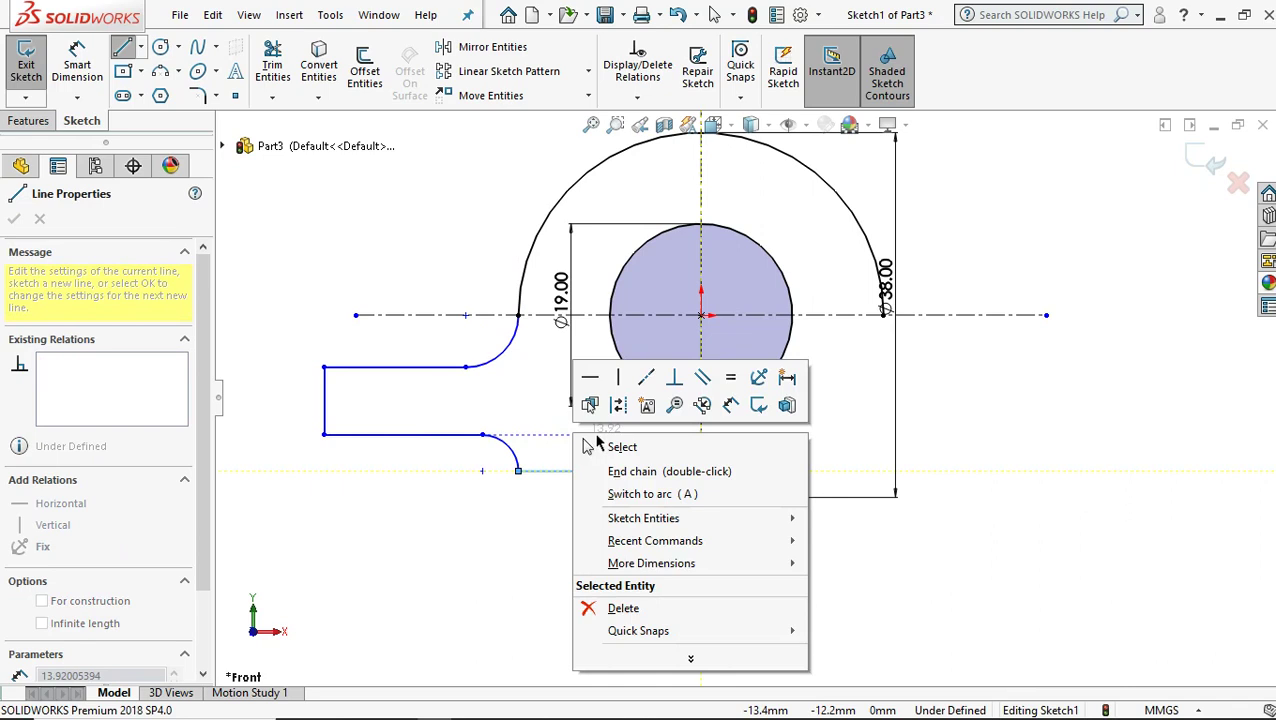
{"action": "left_click", "coordinate": [610, 446]}
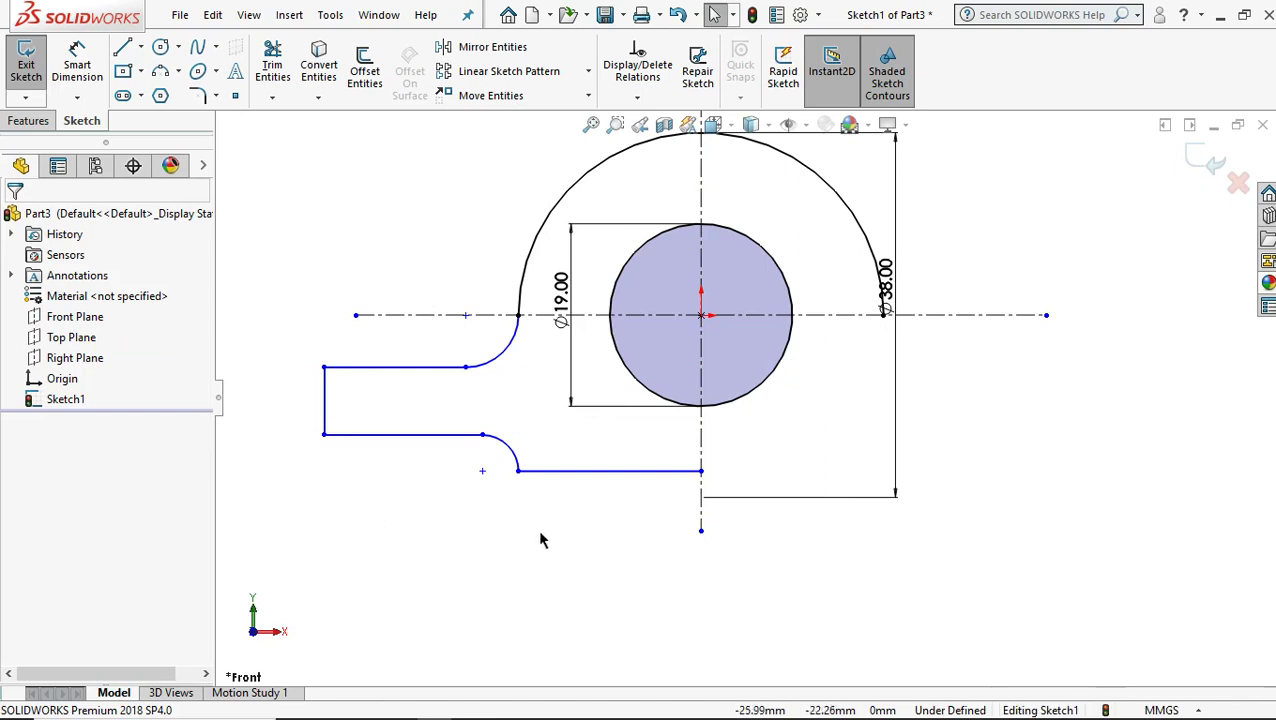
- Dimension the upper tangent arc beside the large arc to a radius of 6 mm
{"action": "left_click", "coordinate": [77, 62]}
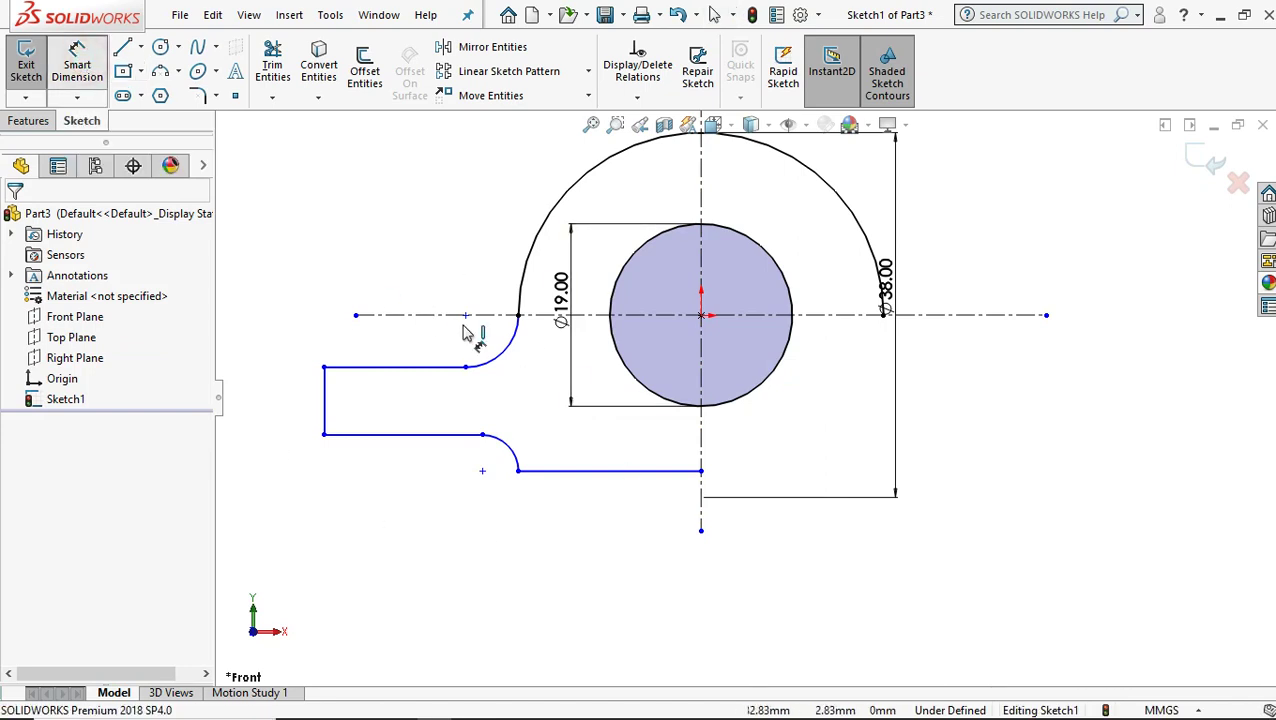
{"action": "left_click", "coordinate": [505, 350]}
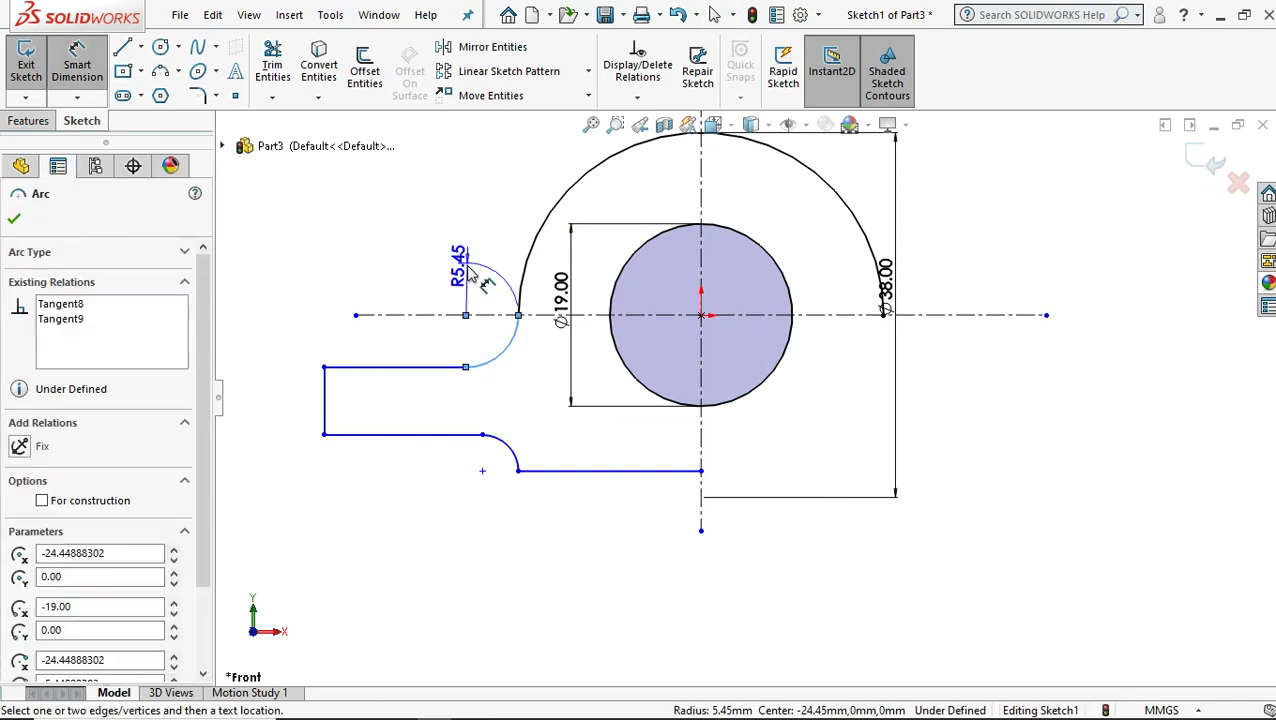
{"action": "left_click", "coordinate": [497, 343]}
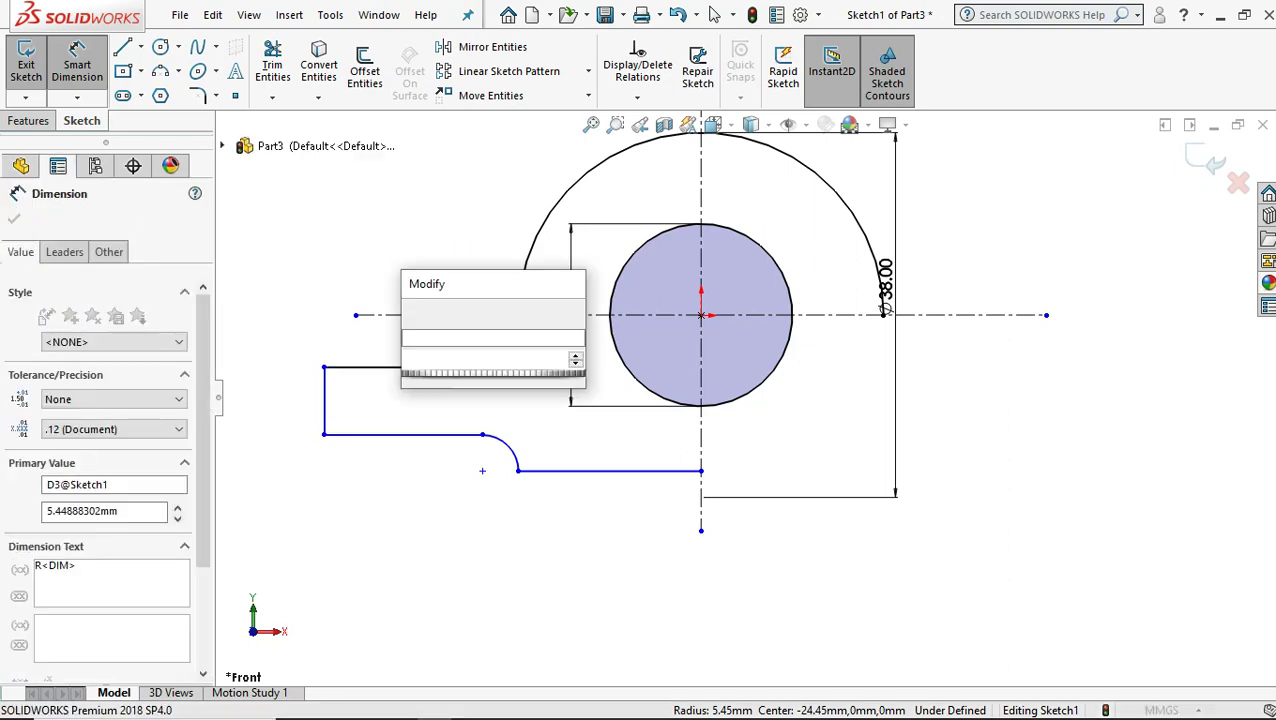
{"action": "type", "text": "6"}
{"action": "key", "text": "Return"}
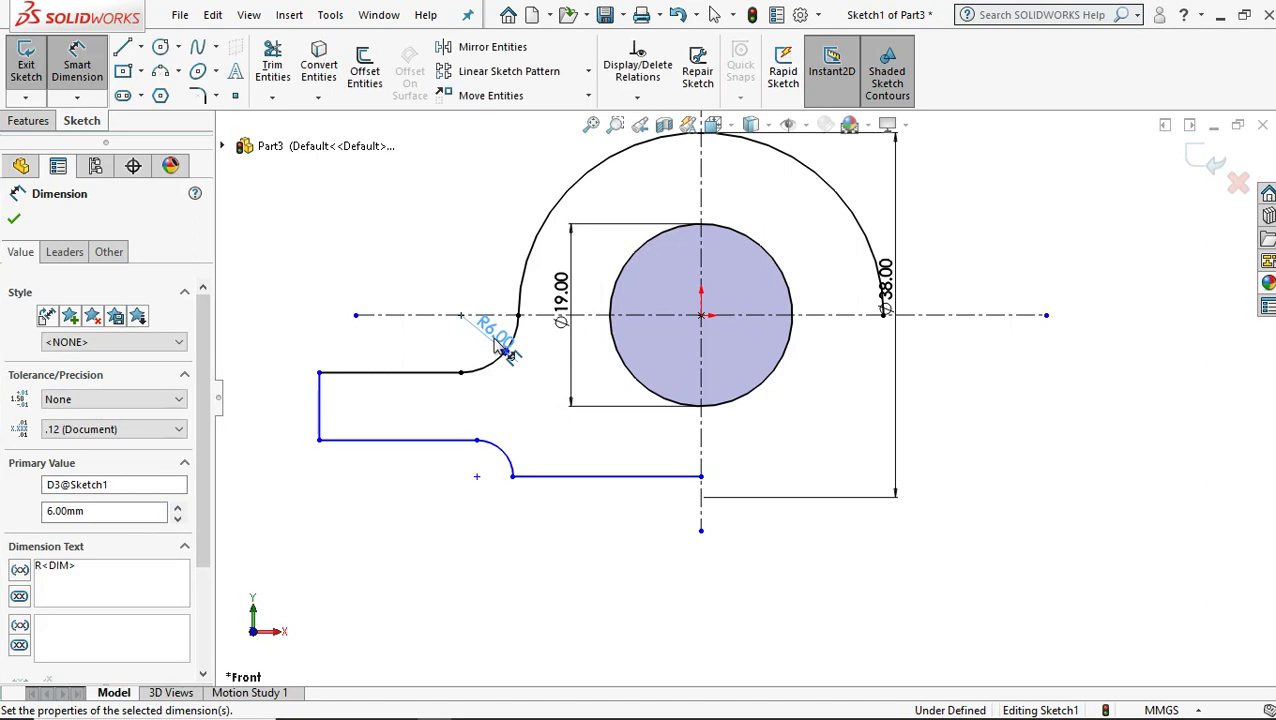
- Dimension the lower tangent arc beneath the left arm to a radius of 3 mm
{"action": "left_click", "coordinate": [497, 462]}
{"action": "left_click", "coordinate": [529, 441]}
{"action": "type", "text": "3"}
{"action": "key", "text": "Return"}
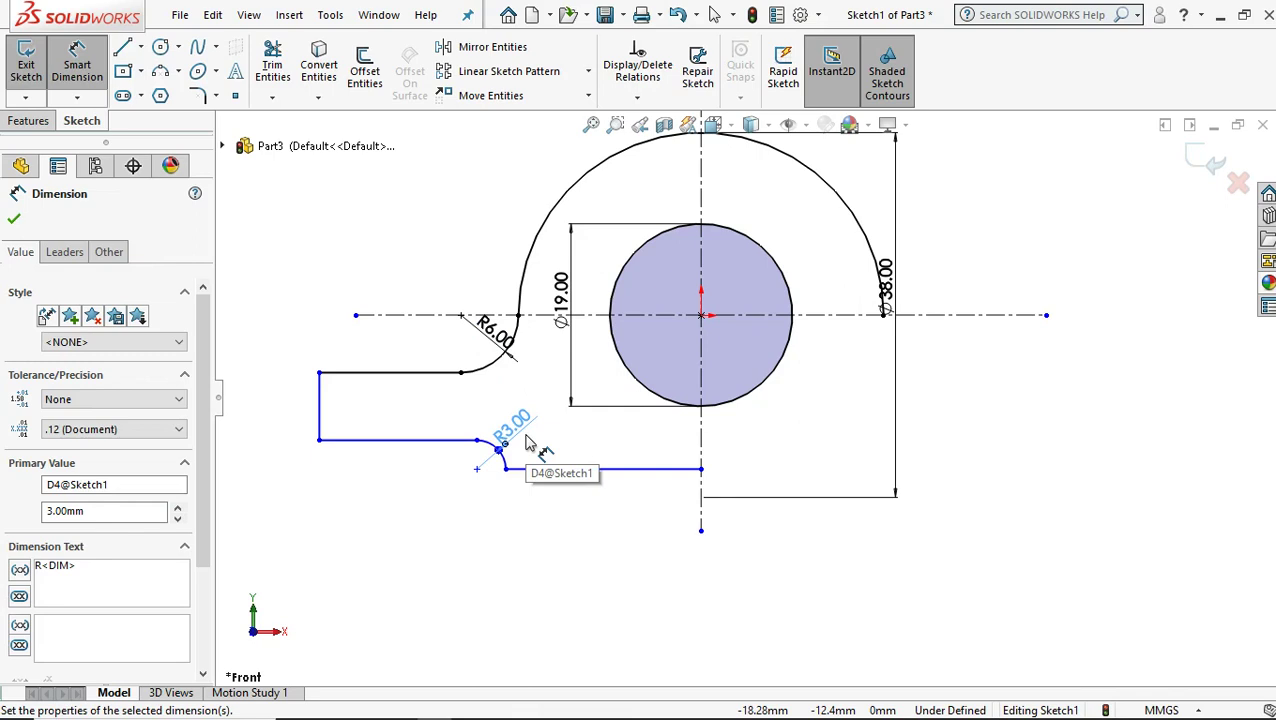
- Dimension the distance between the left arm's upper and lower horizontal lines as 13 mm
{"action": "left_click", "coordinate": [396, 440]}
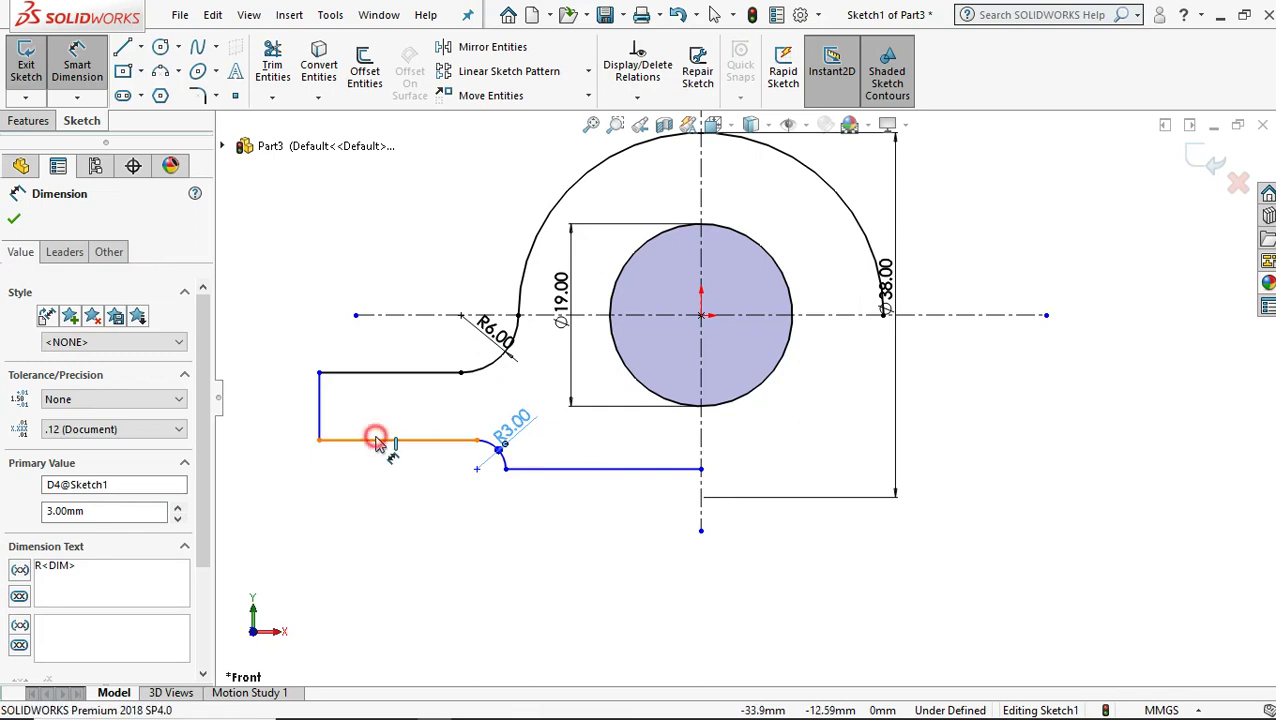
{"action": "left_click", "coordinate": [410, 372]}
{"action": "left_click", "coordinate": [272, 403]}
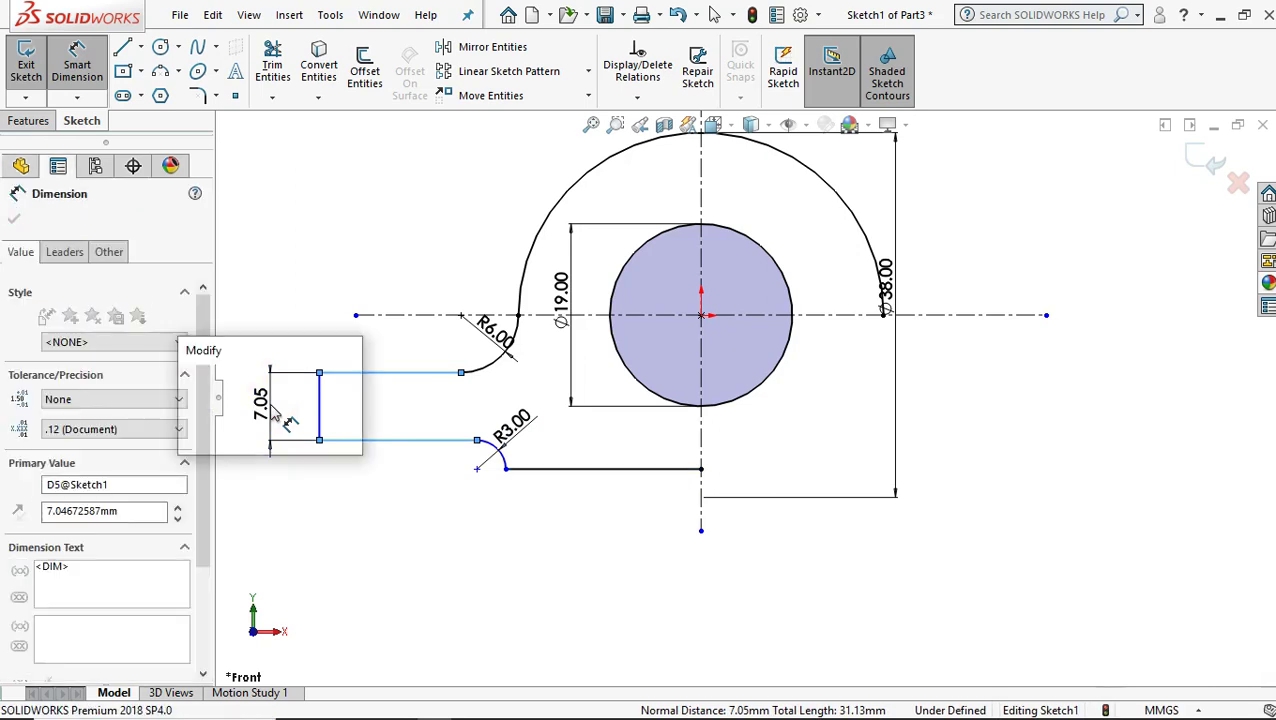
{"action": "key", "text": "Return"}
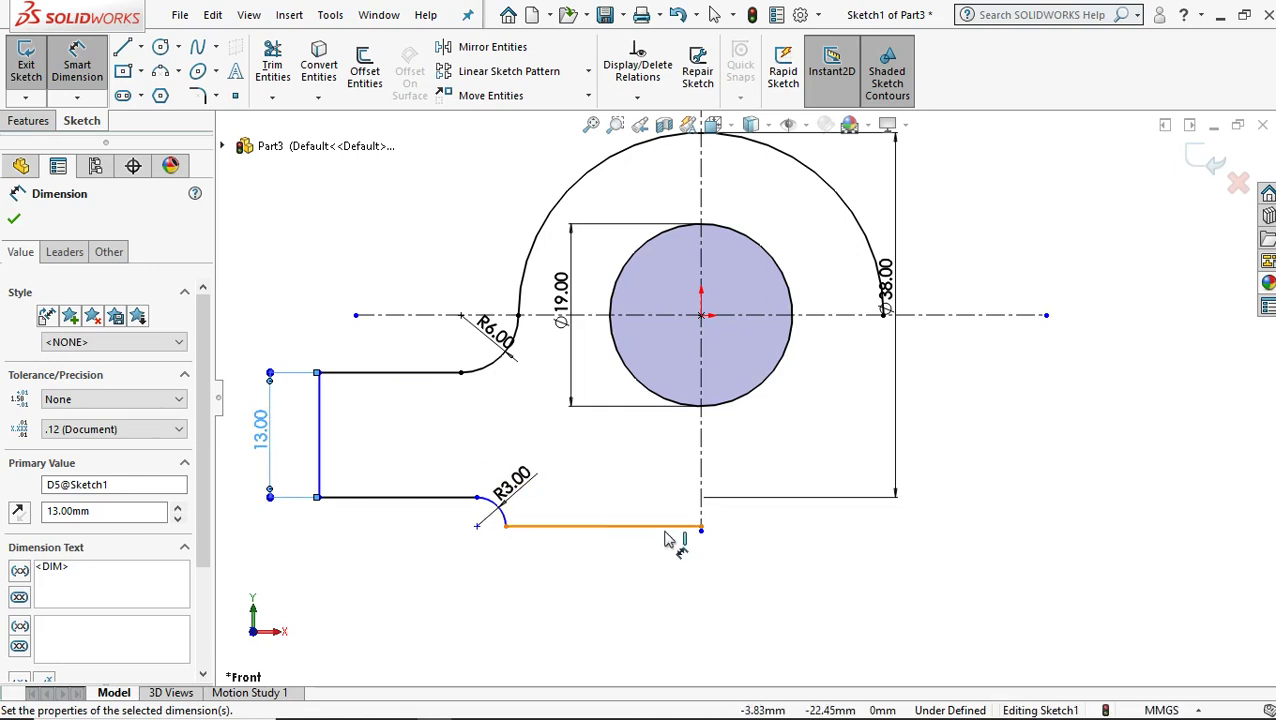
- Dimension the length of the profile's bottom horizontal line with the expression 38/2
{"action": "left_click", "coordinate": [603, 526]}
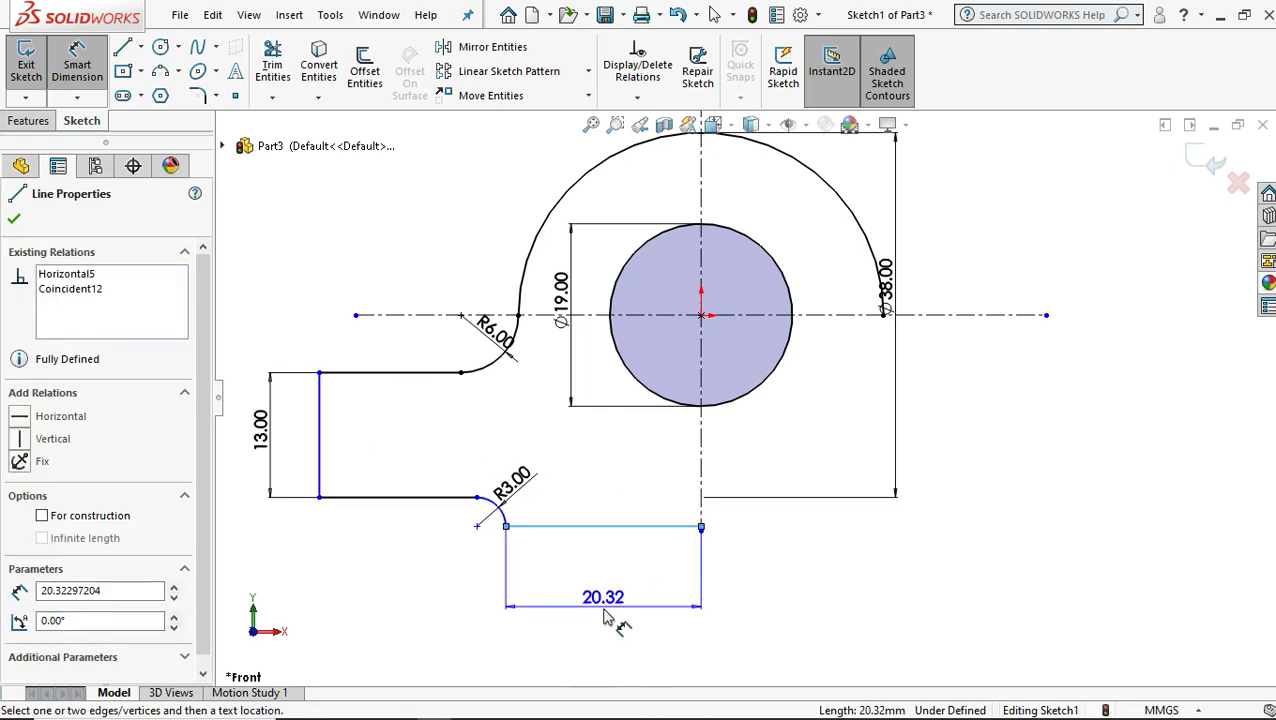
{"action": "left_click", "coordinate": [605, 615]}
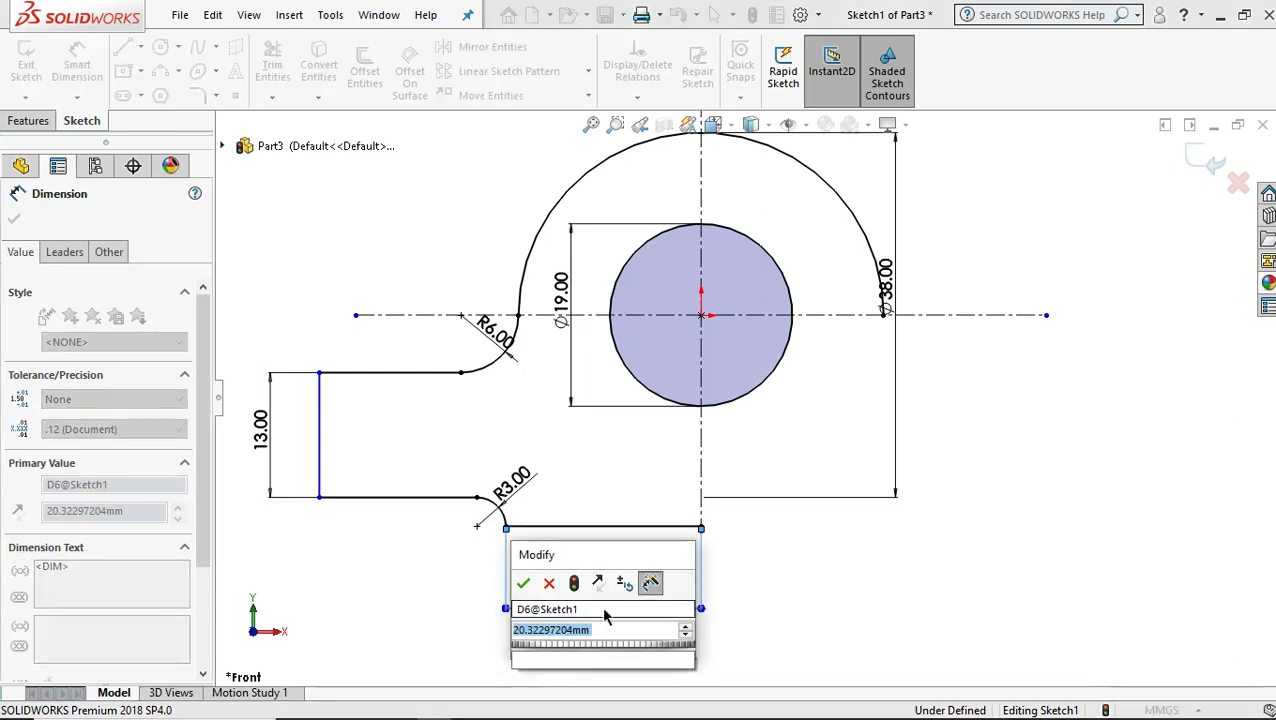
{"action": "type", "text": "38"}
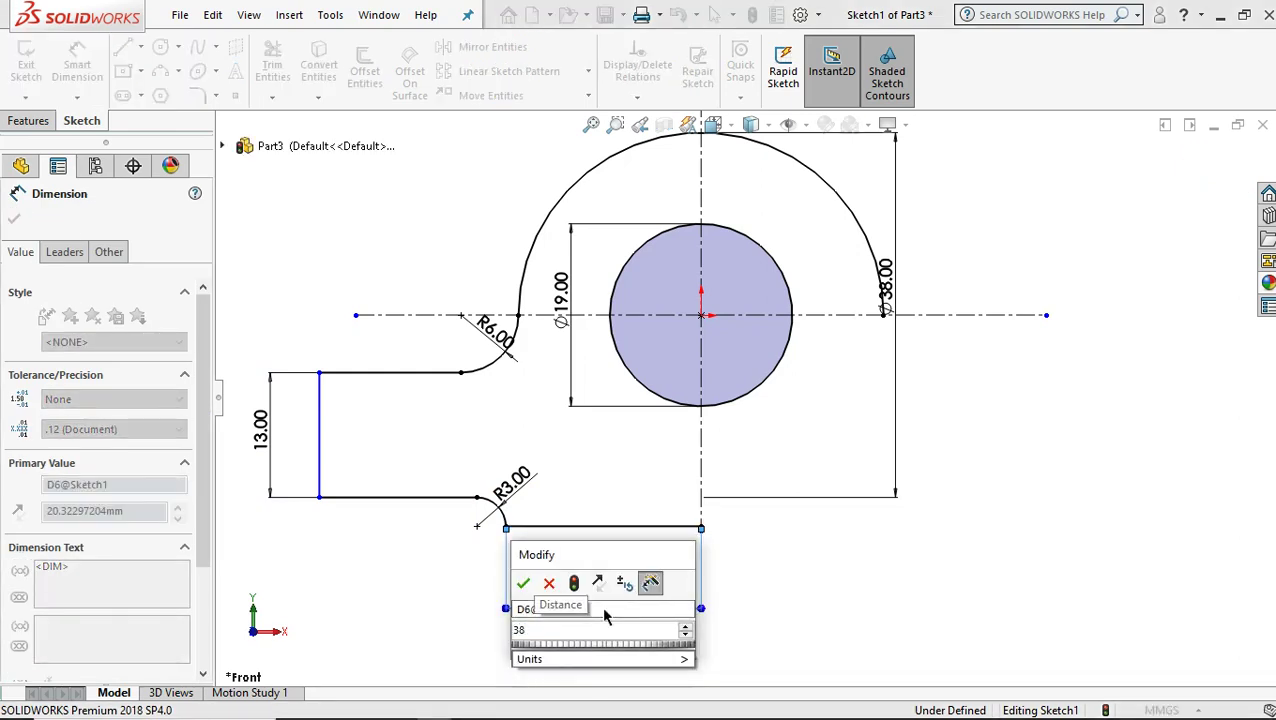
{"action": "type", "text": "/"}
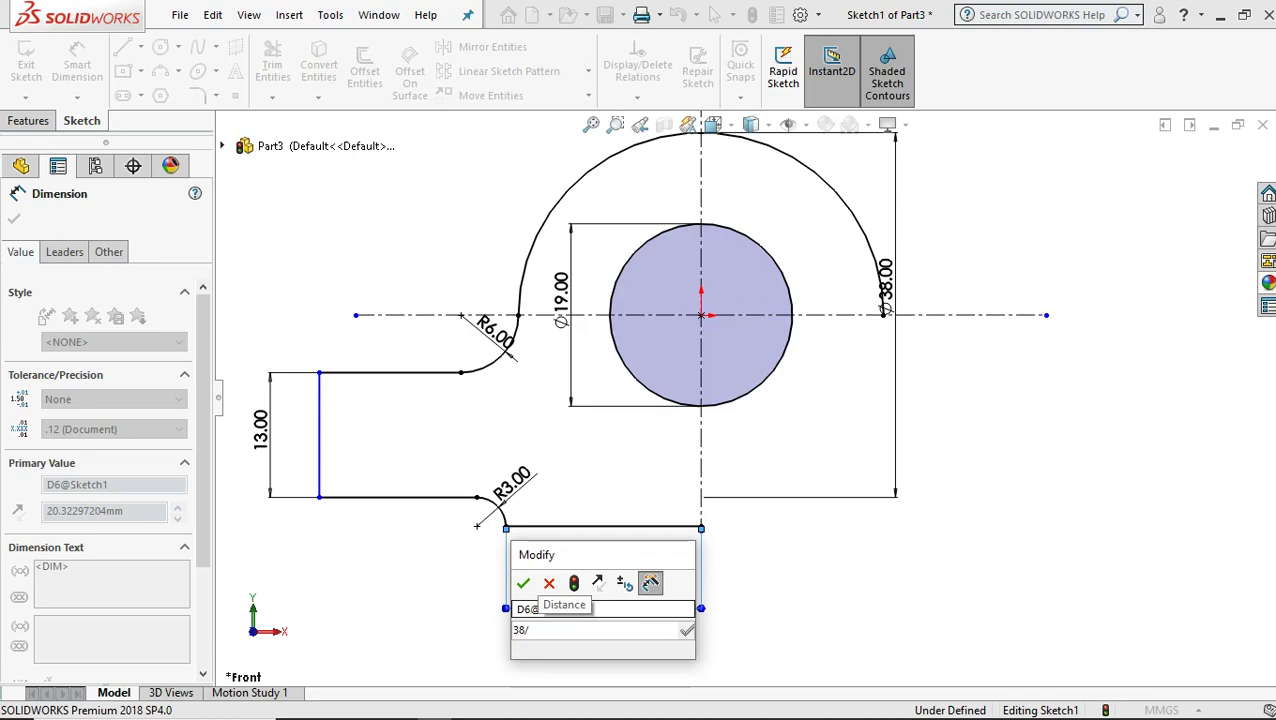
{"action": "type", "text": "2"}
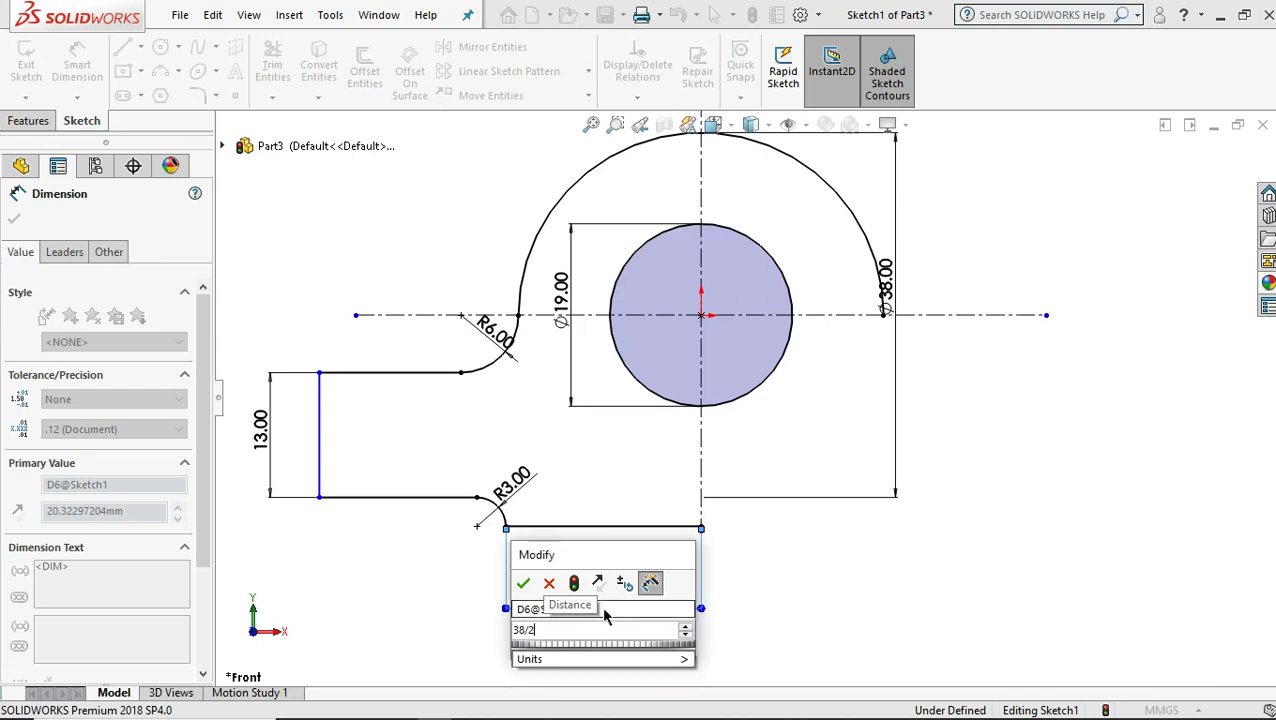
{"action": "left_click", "coordinate": [527, 585]}
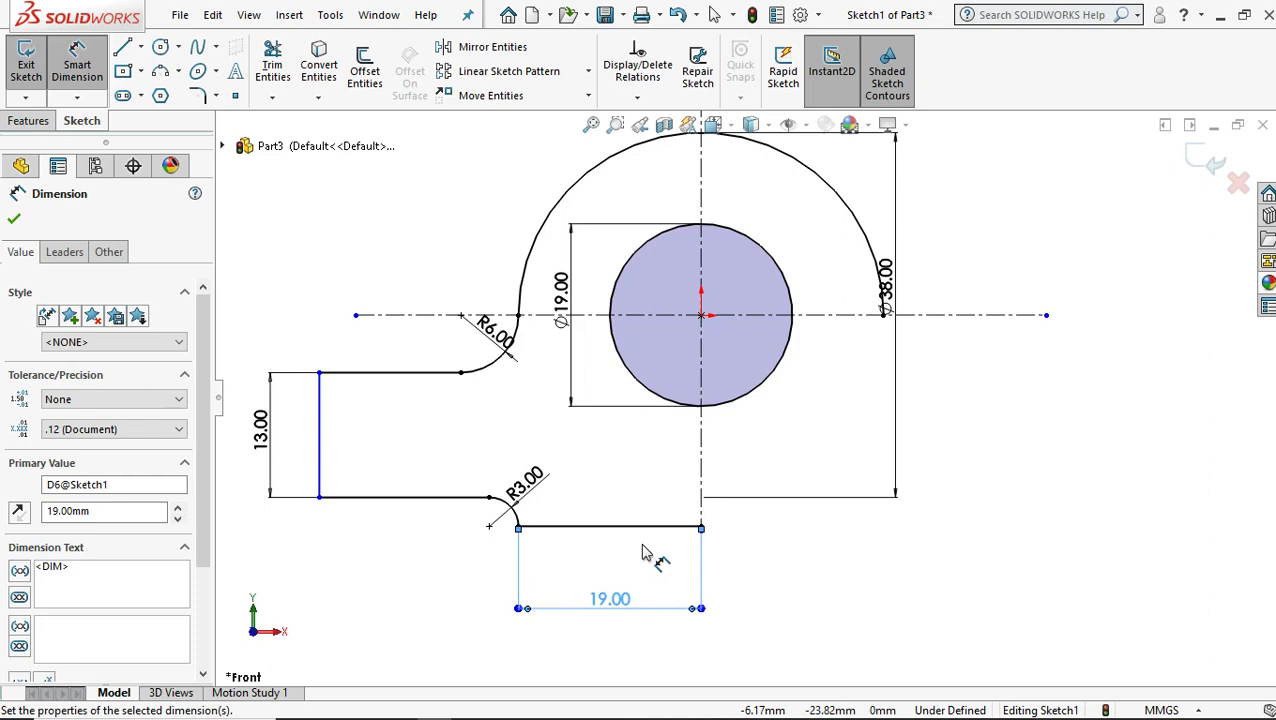
- Add a driven dimension between the profile's bottom line and the horizontal centreline, and finish dimensioning
{"action": "left_click", "coordinate": [668, 528]}
{"action": "left_click", "coordinate": [668, 318]}
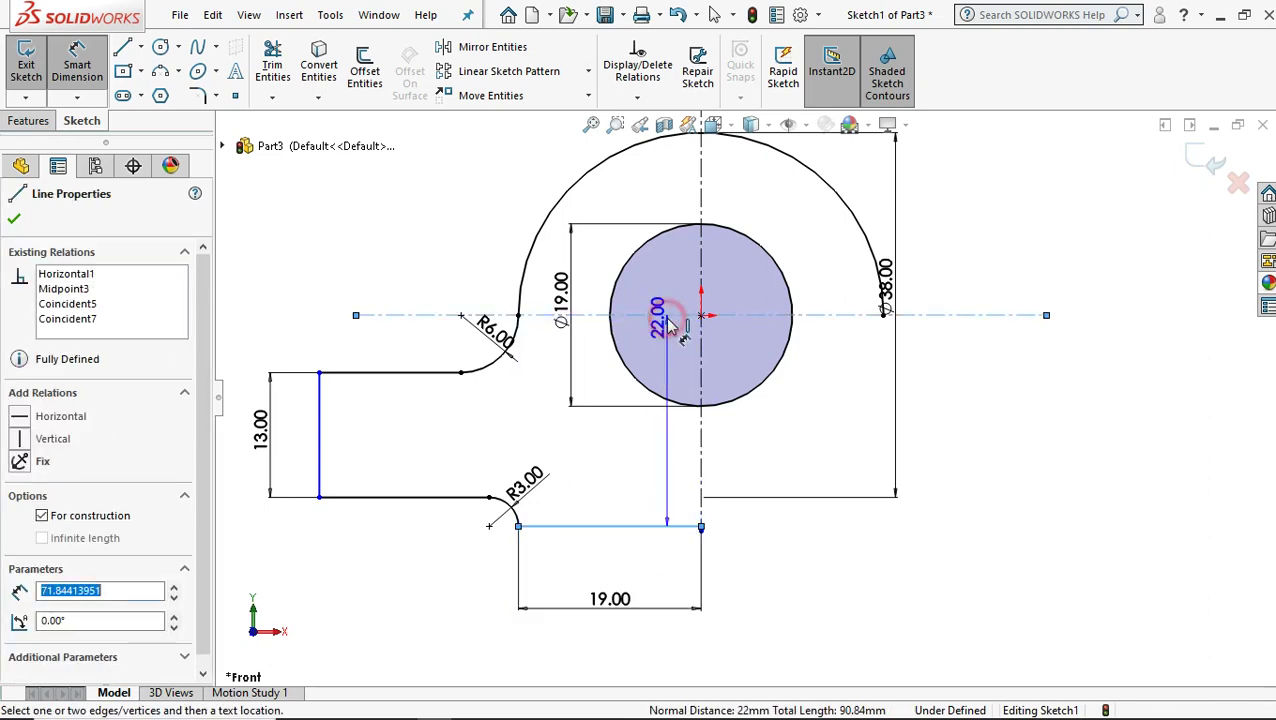
{"action": "left_click", "coordinate": [541, 405]}
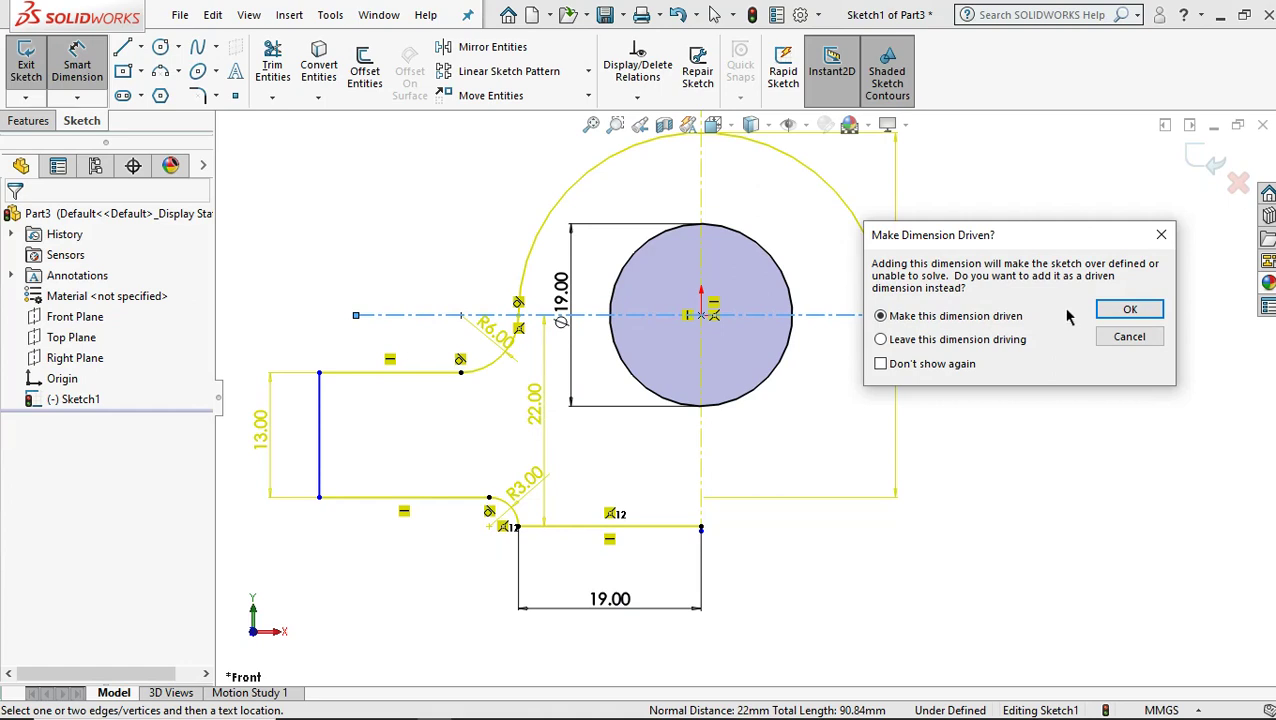
{"action": "left_click", "coordinate": [1127, 311]}
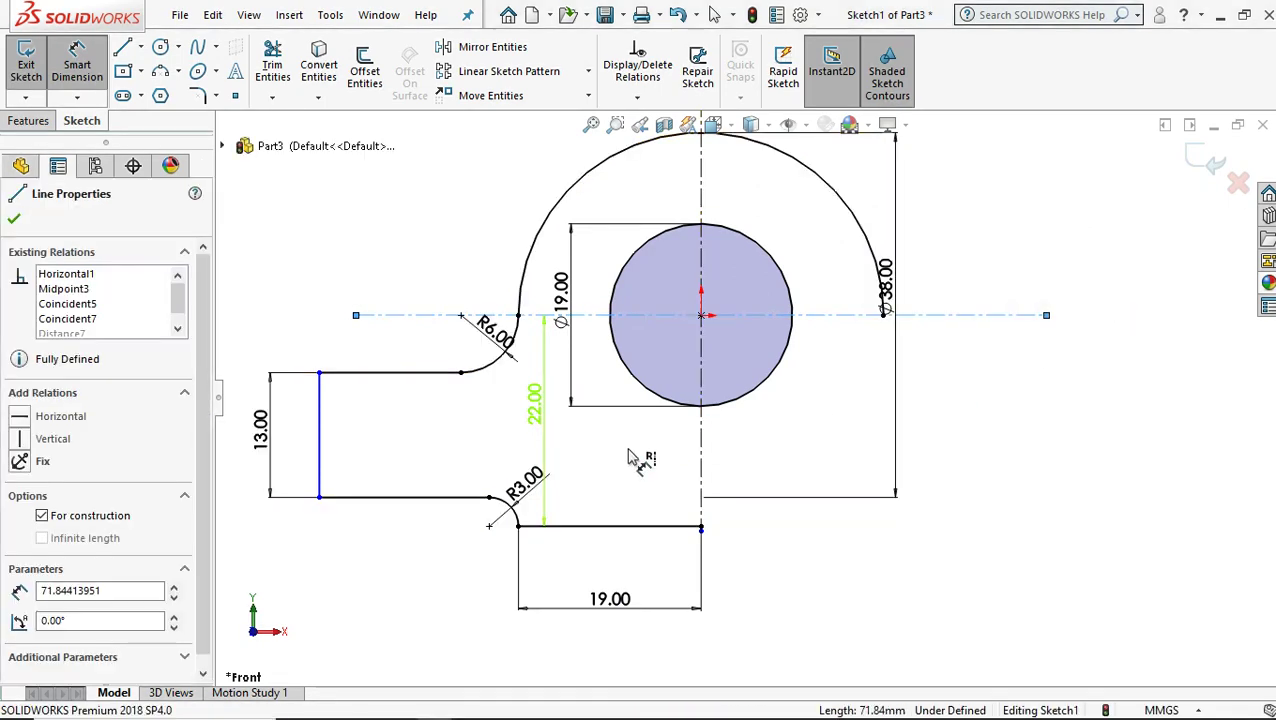
{"action": "left_click", "coordinate": [14, 218]}
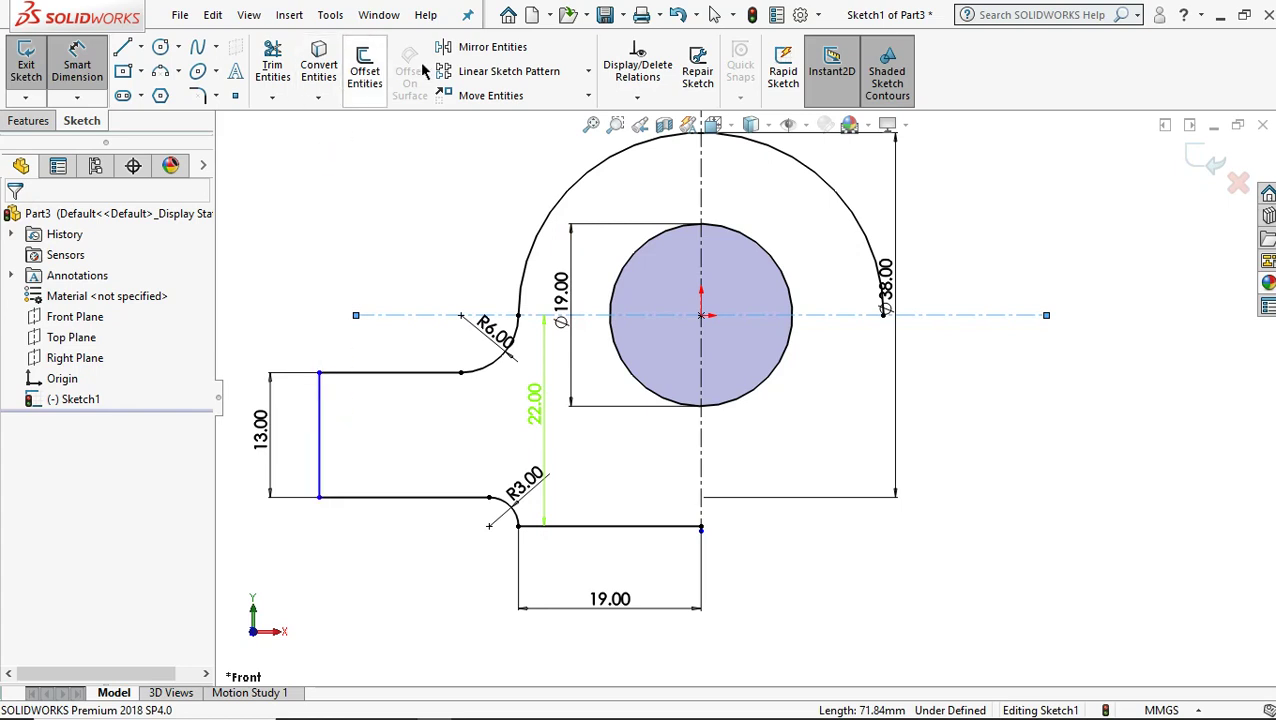
{"action": "left_click", "coordinate": [484, 50]}
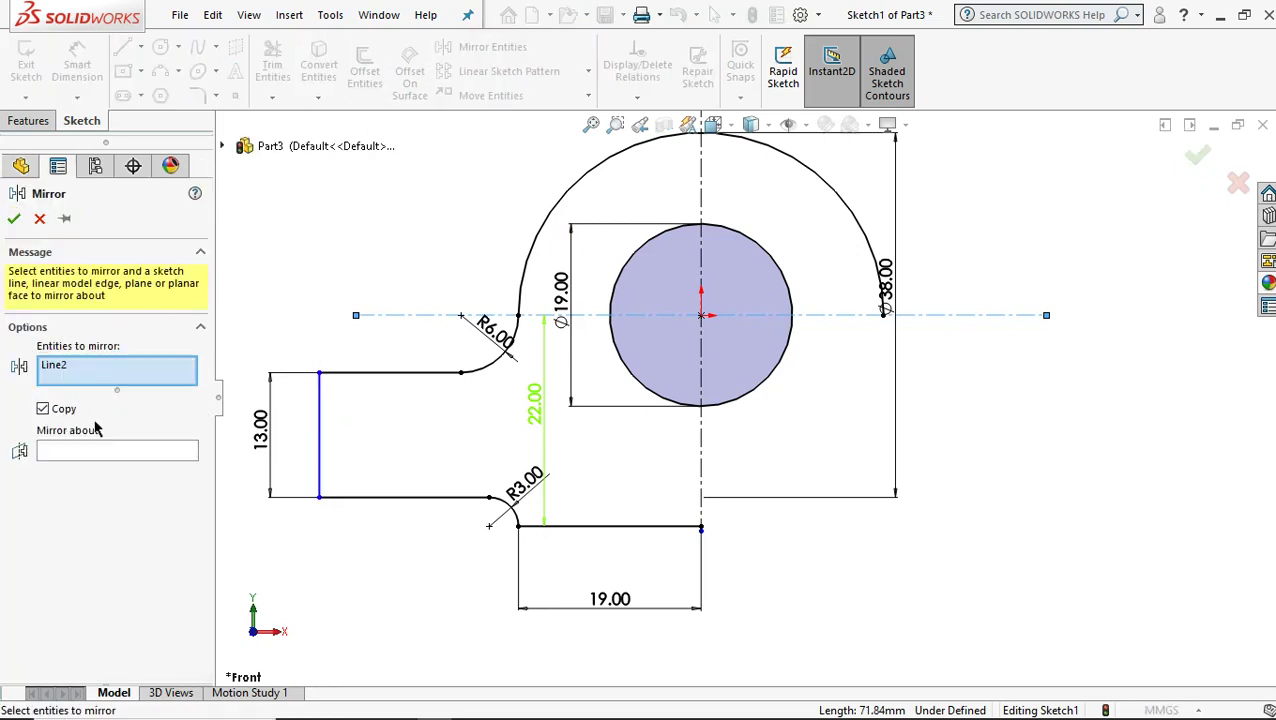
{"action": "left_click", "coordinate": [116, 452]}
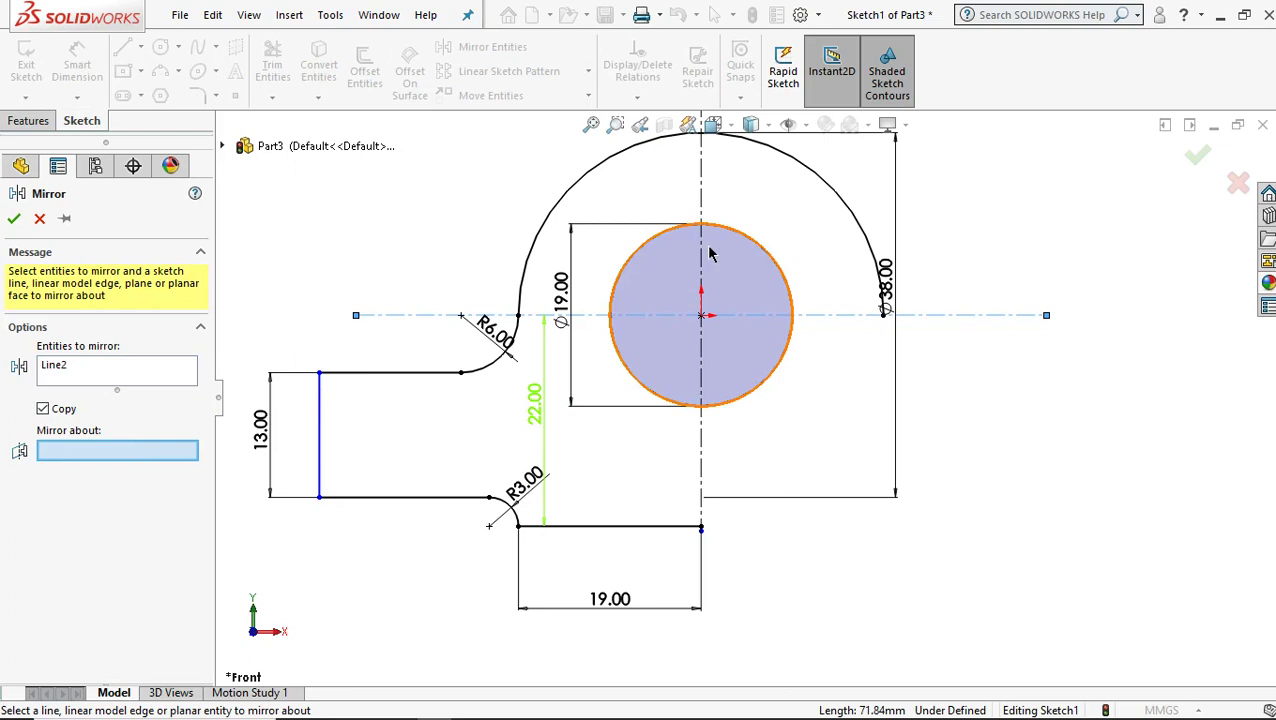
{"action": "left_click", "coordinate": [704, 170]}
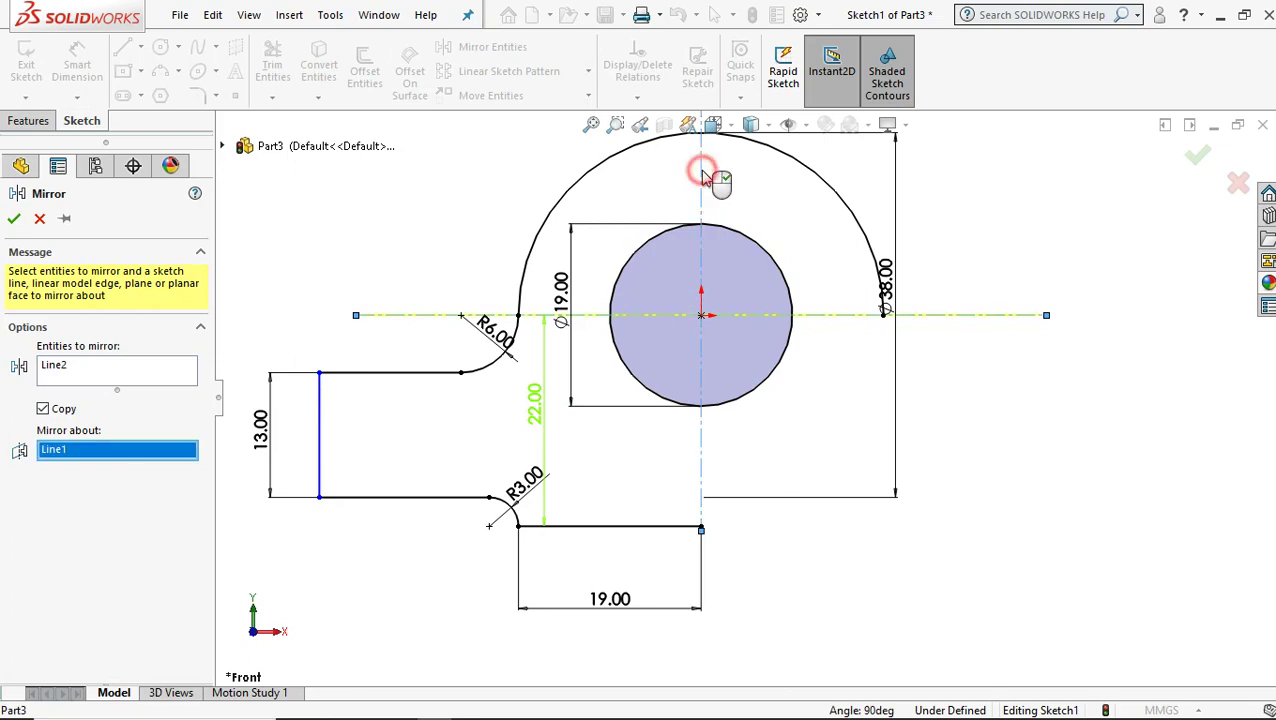
{"action": "left_click", "coordinate": [119, 373]}
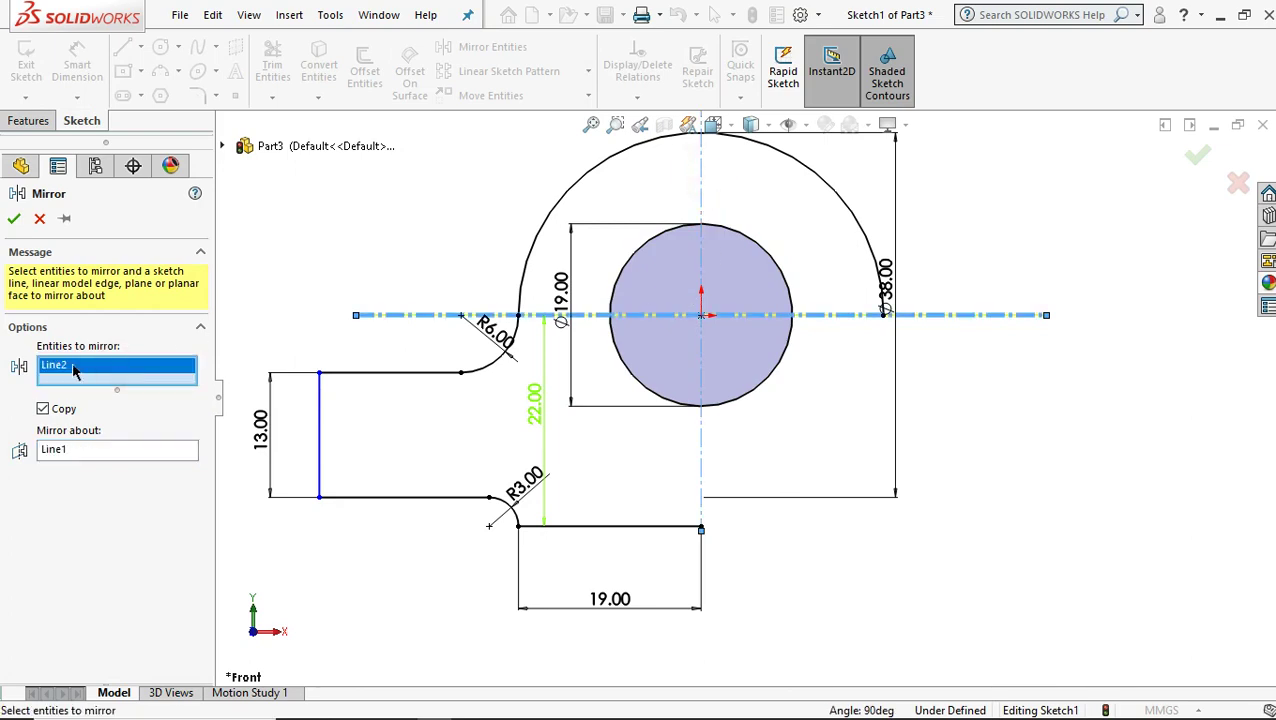
{"action": "right_click", "coordinate": [87, 370]}
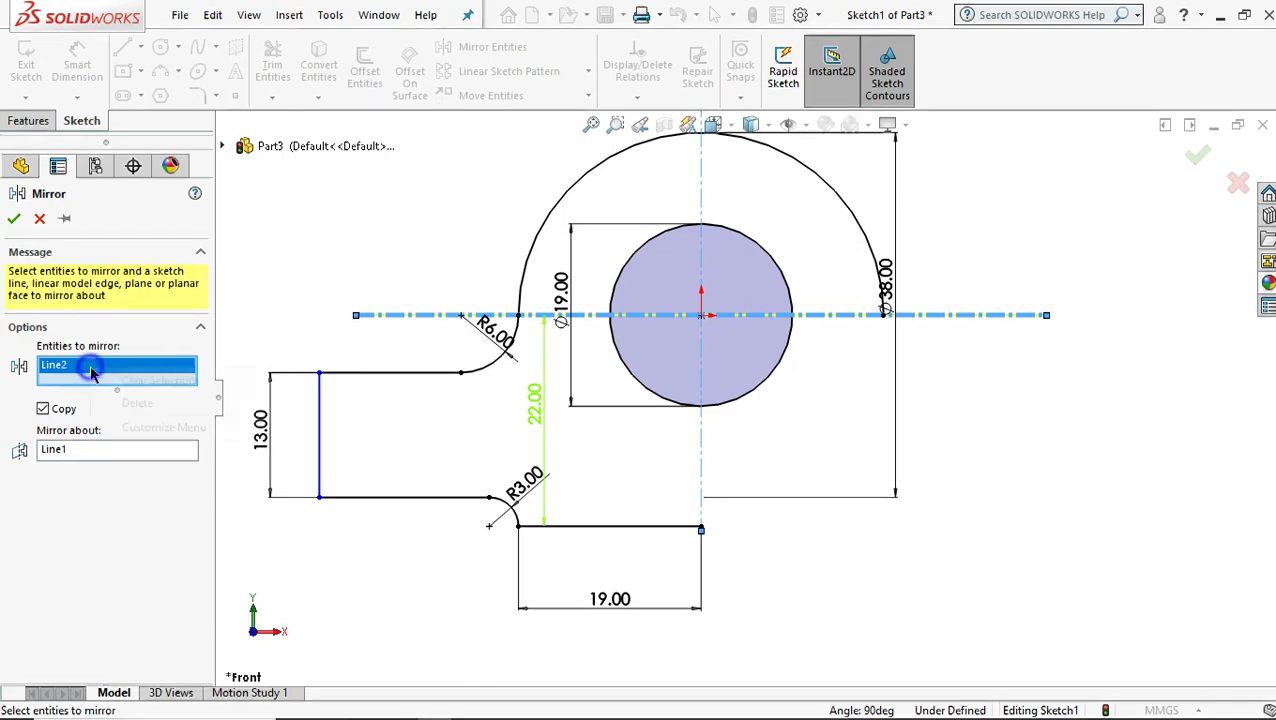
{"action": "left_click", "coordinate": [152, 406]}
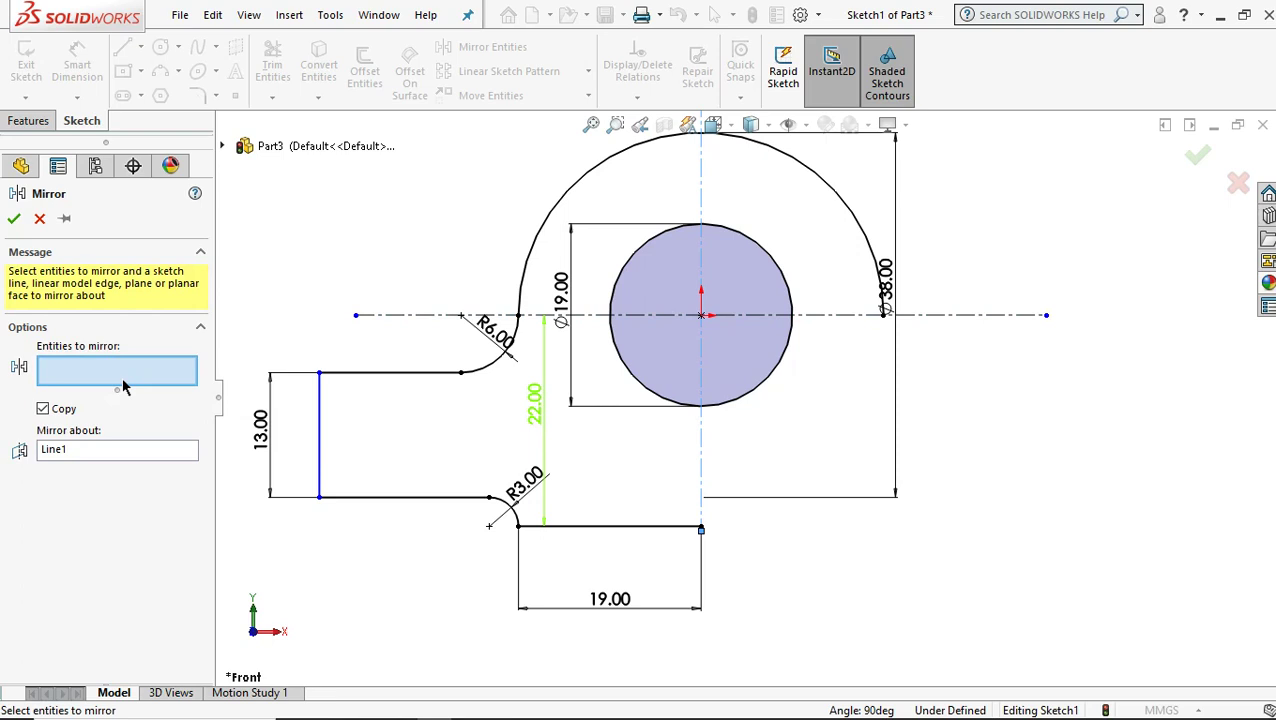
{"action": "left_click", "coordinate": [40, 218]}
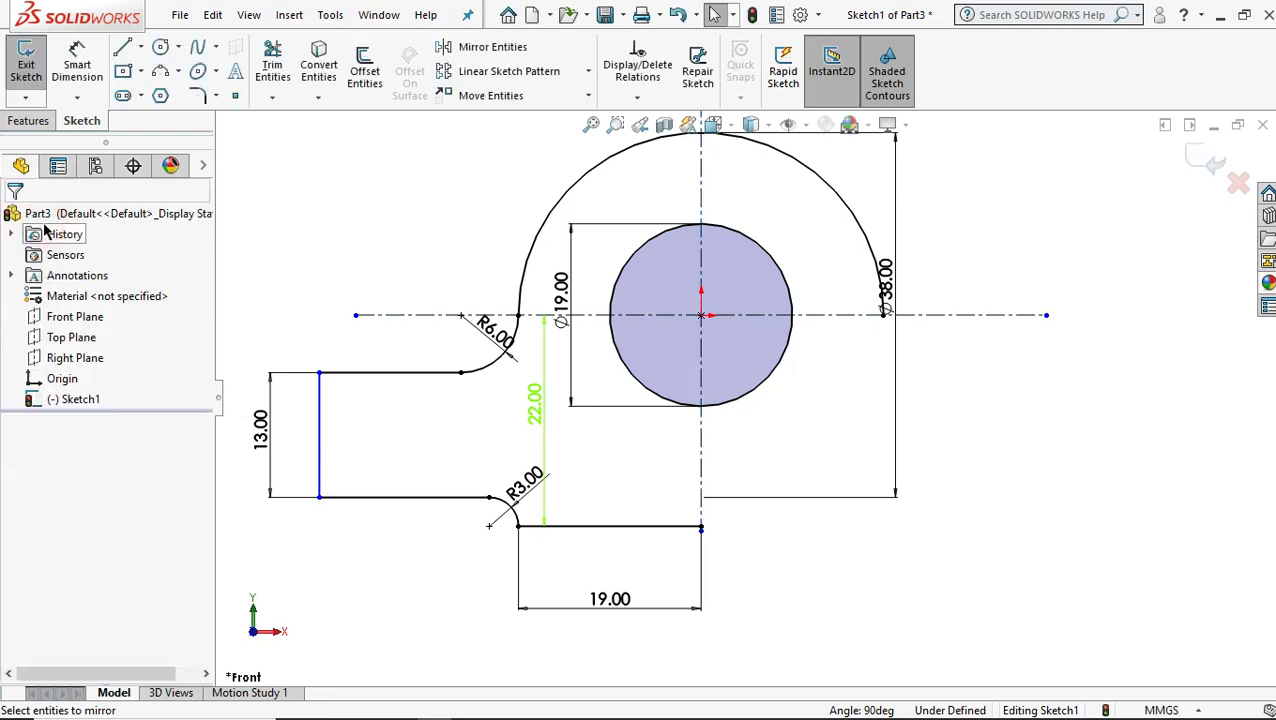
- Dimension the horizontal distance between the left arm's vertical end line and the origin as 44 mm
{"action": "left_click", "coordinate": [74, 62]}
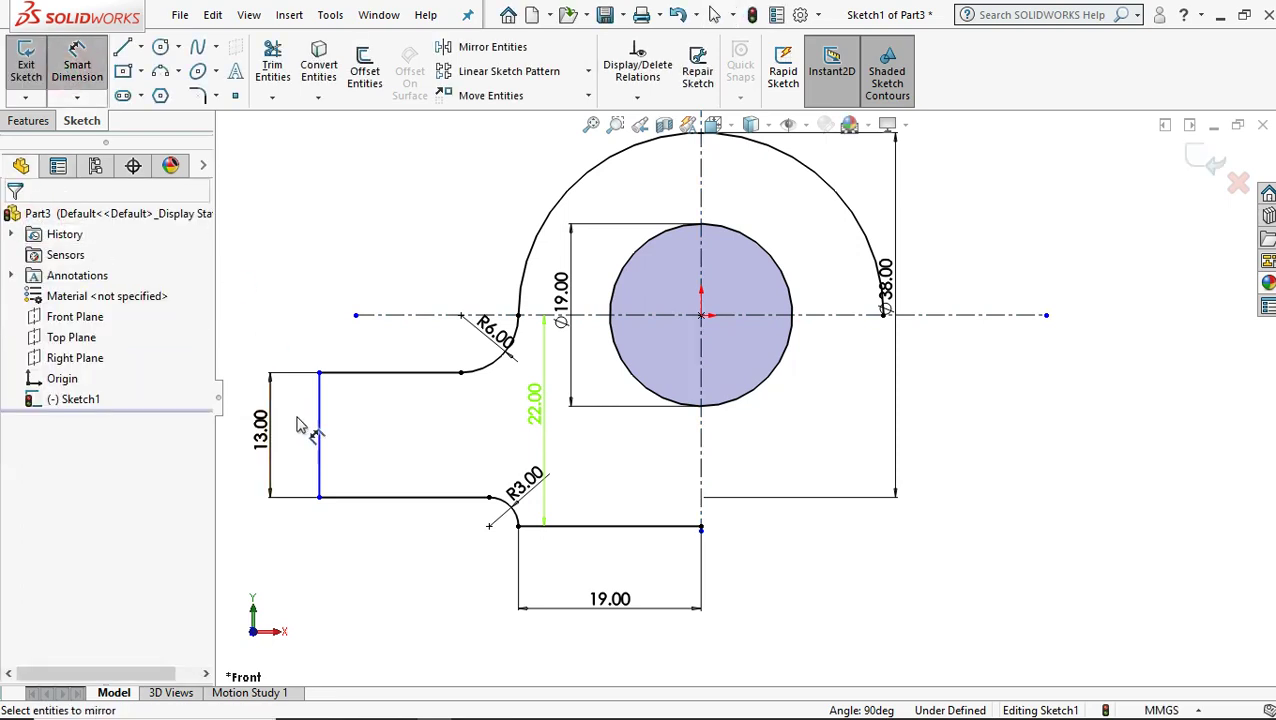
{"action": "left_click", "coordinate": [320, 442]}
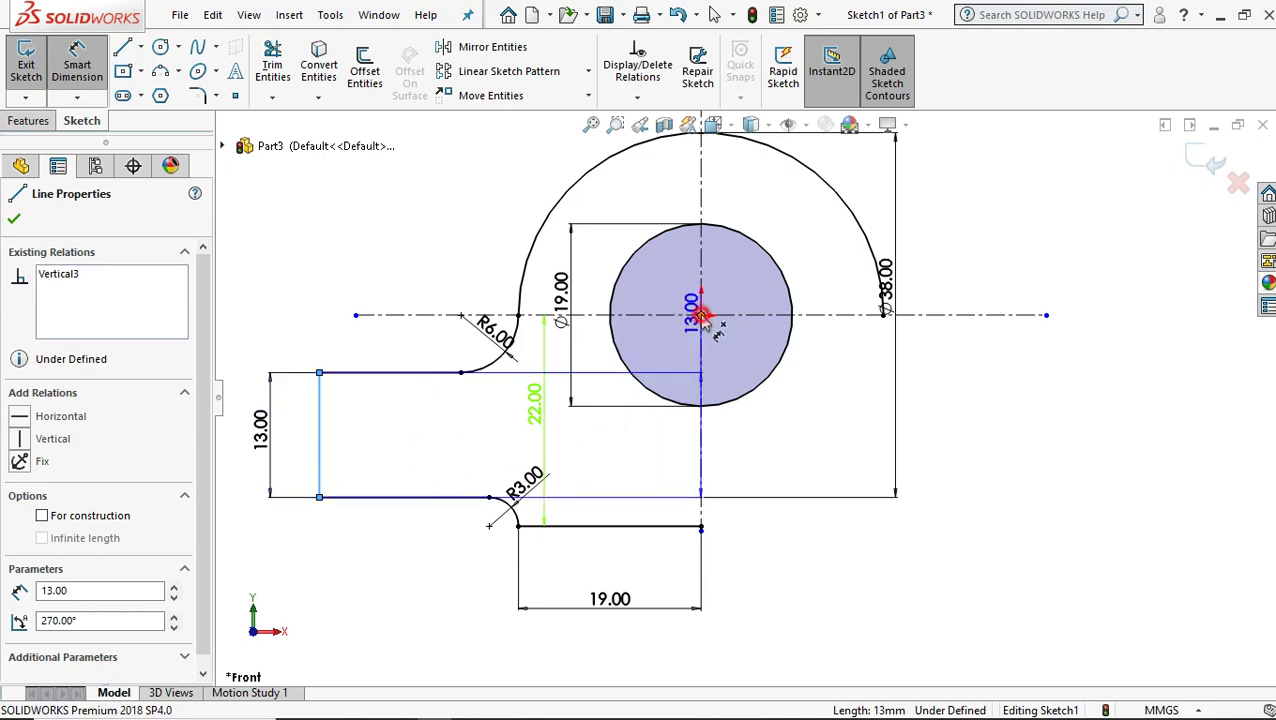
{"action": "left_click", "coordinate": [682, 374]}
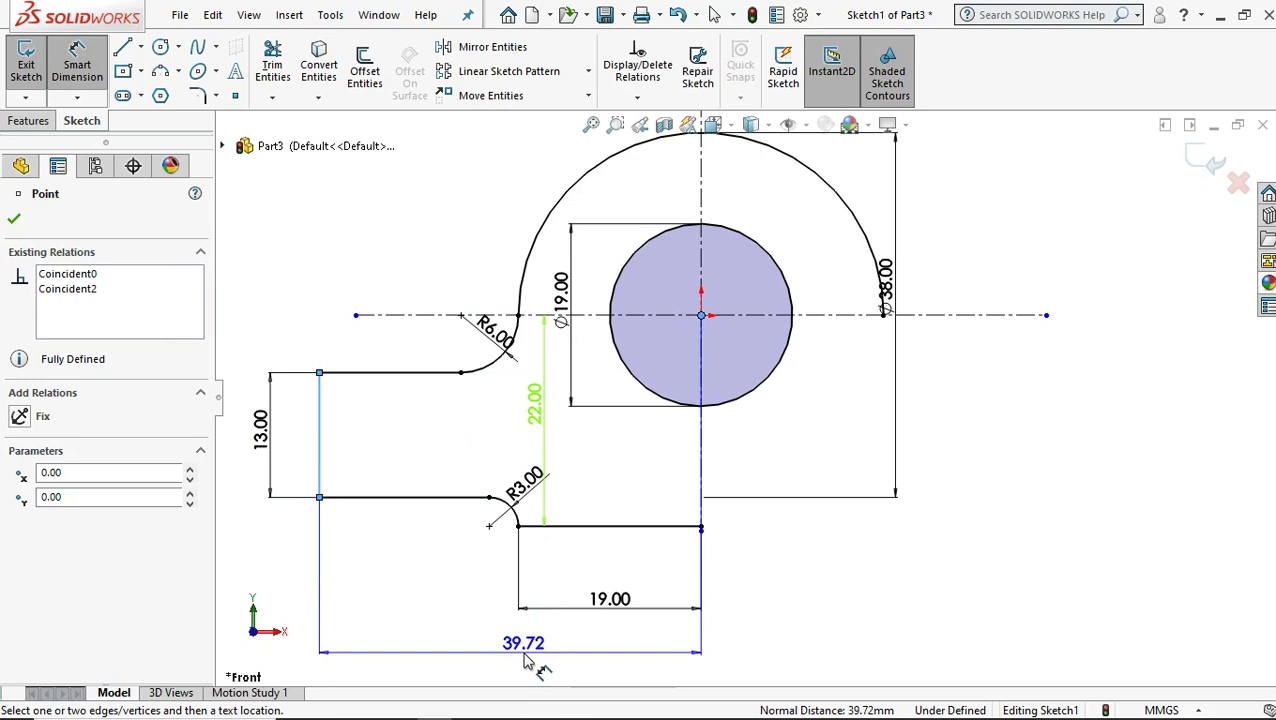
{"action": "left_click", "coordinate": [524, 660]}
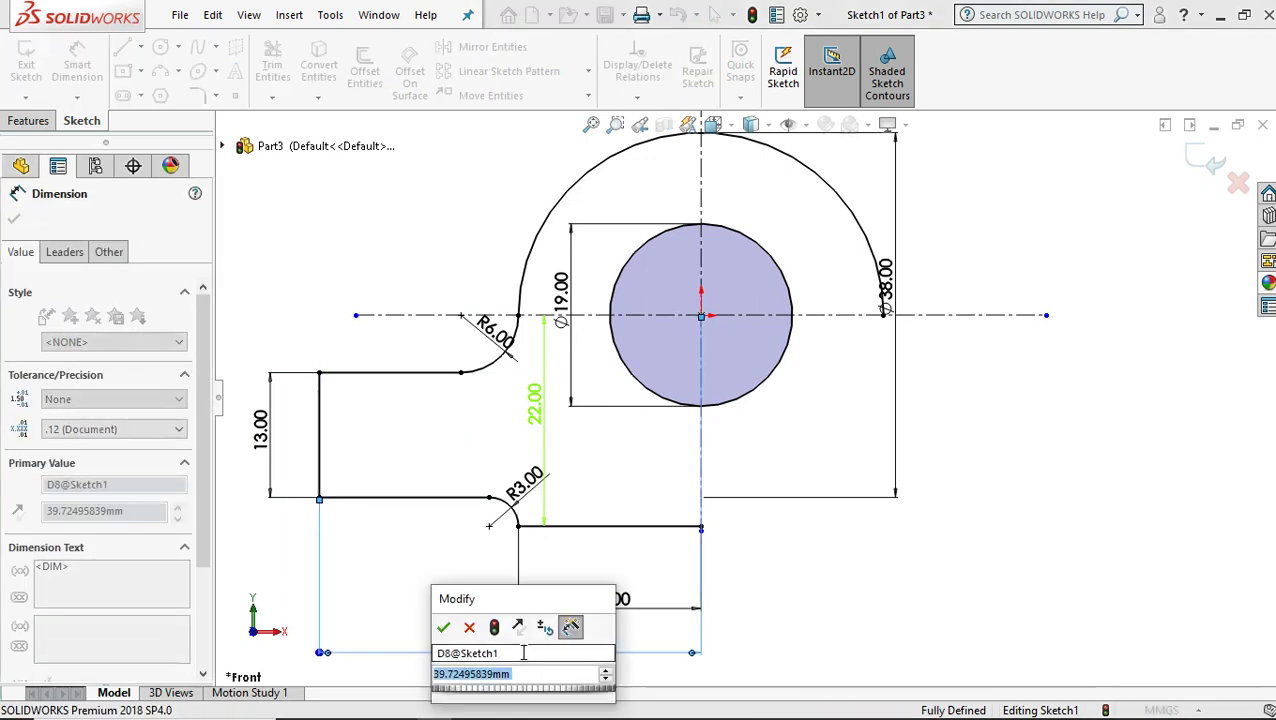
{"action": "type", "text": "44"}
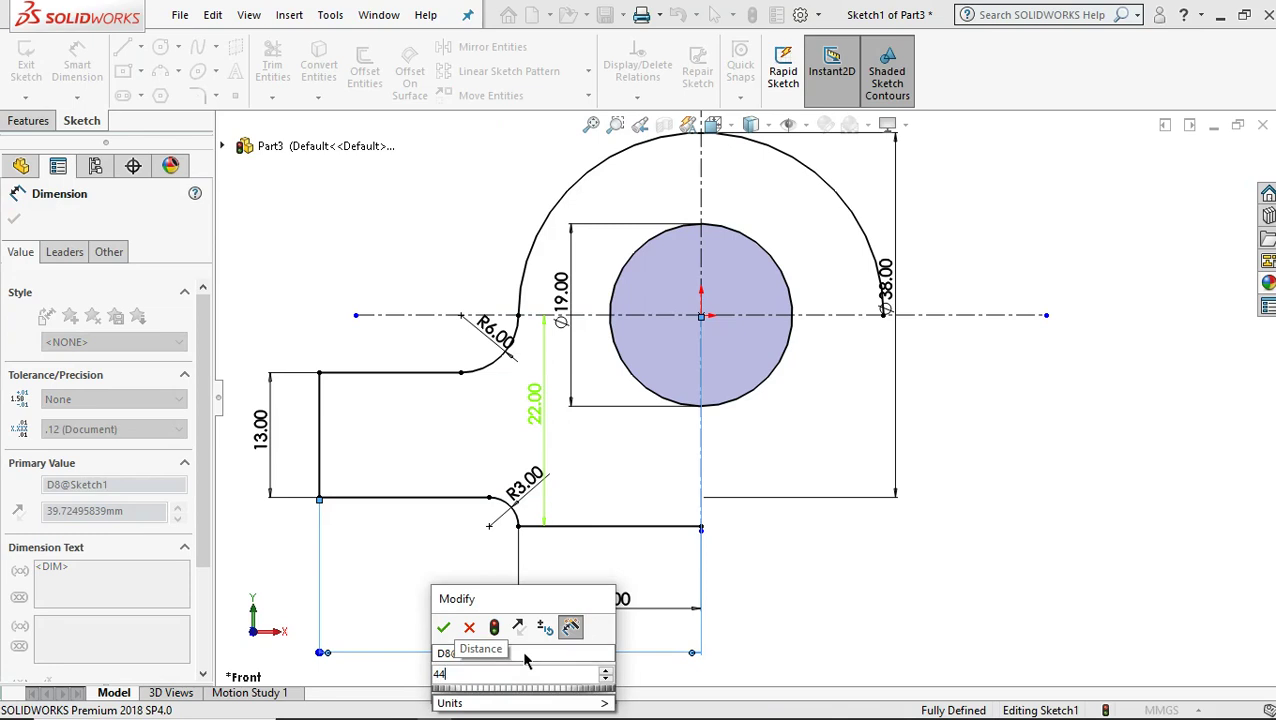
{"action": "key", "text": "Escape"}
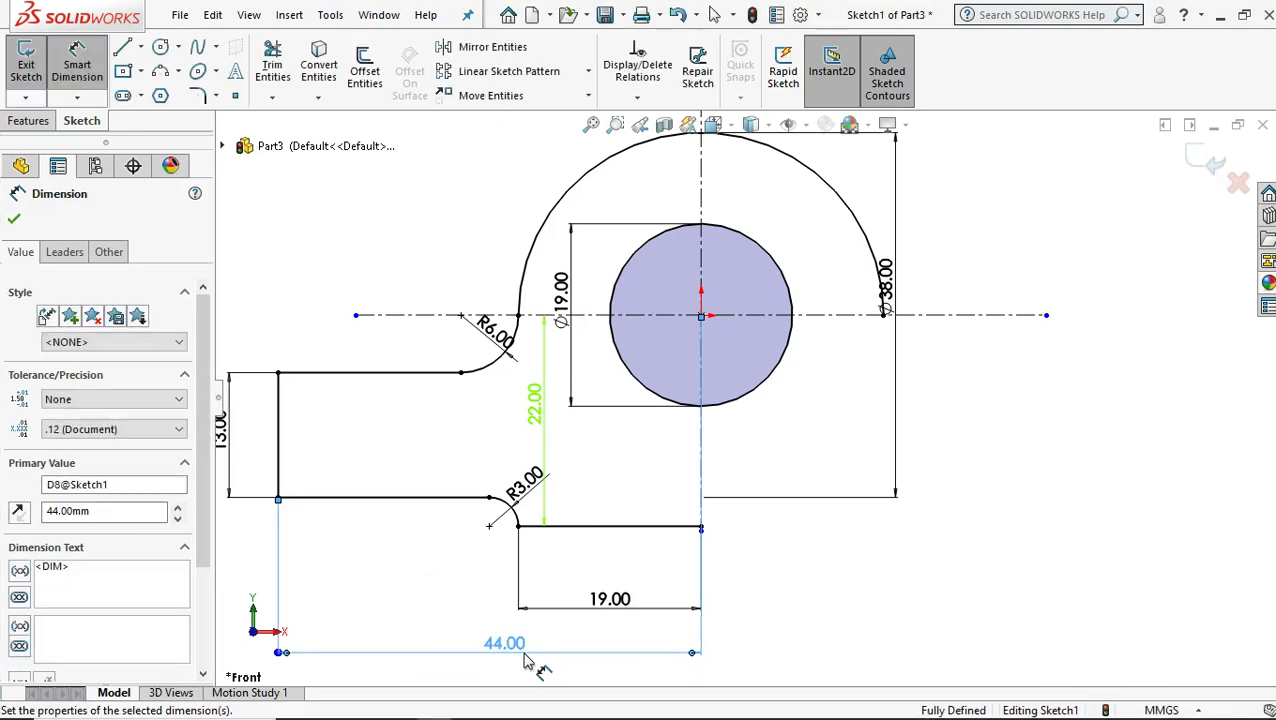
{"action": "left_click", "coordinate": [13, 217]}
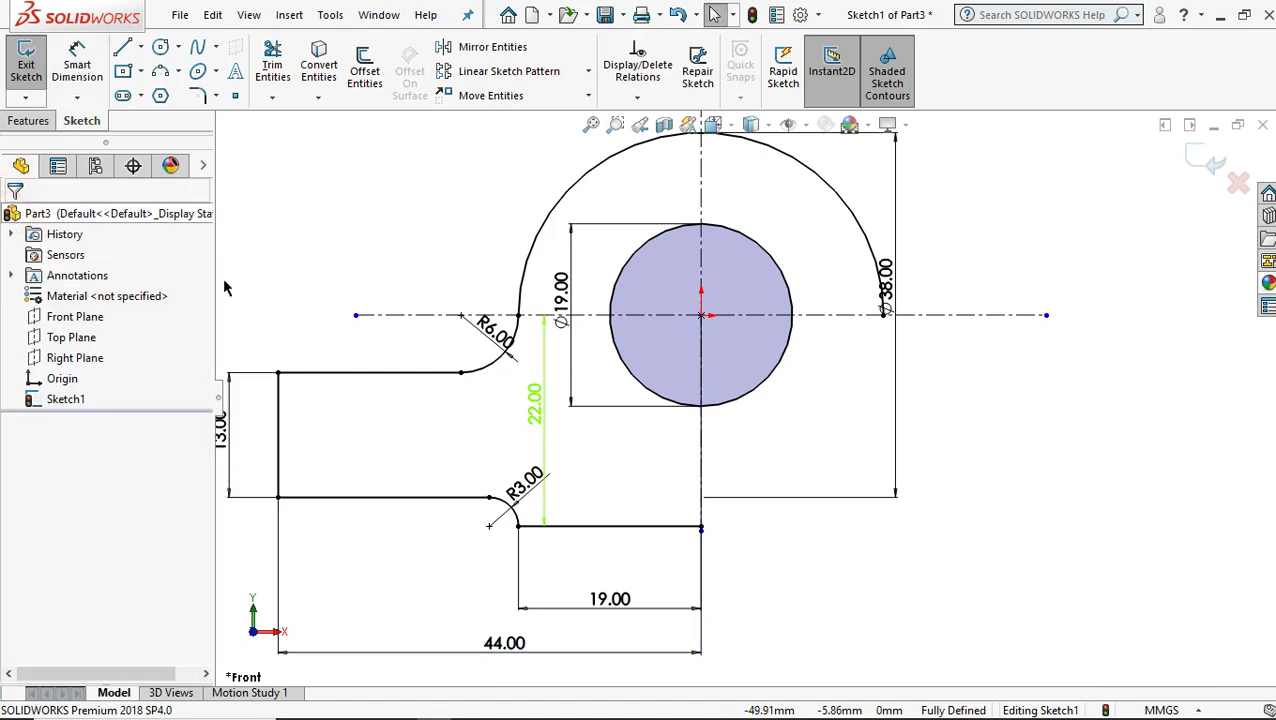
- Mirror the left half's two tangent arcs, three arm lines and bottom line about the vertical centreline
{"action": "key", "text": "f"}
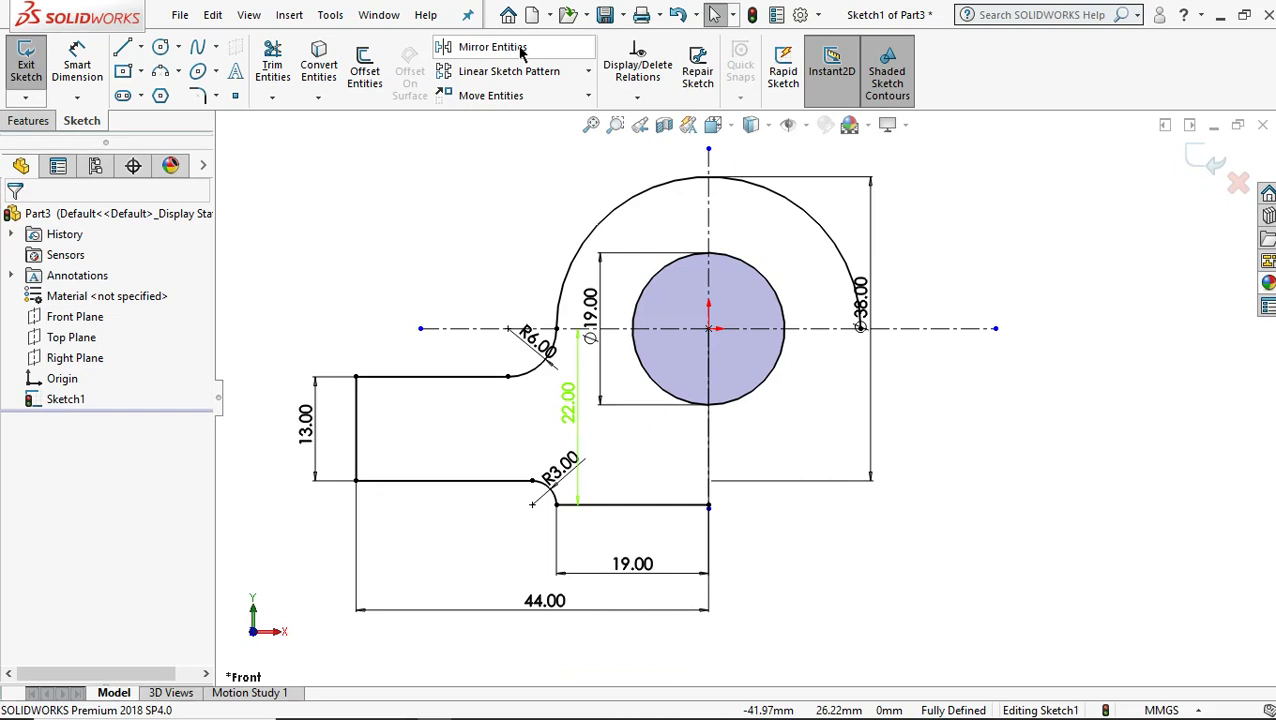
{"action": "left_click", "coordinate": [478, 47]}
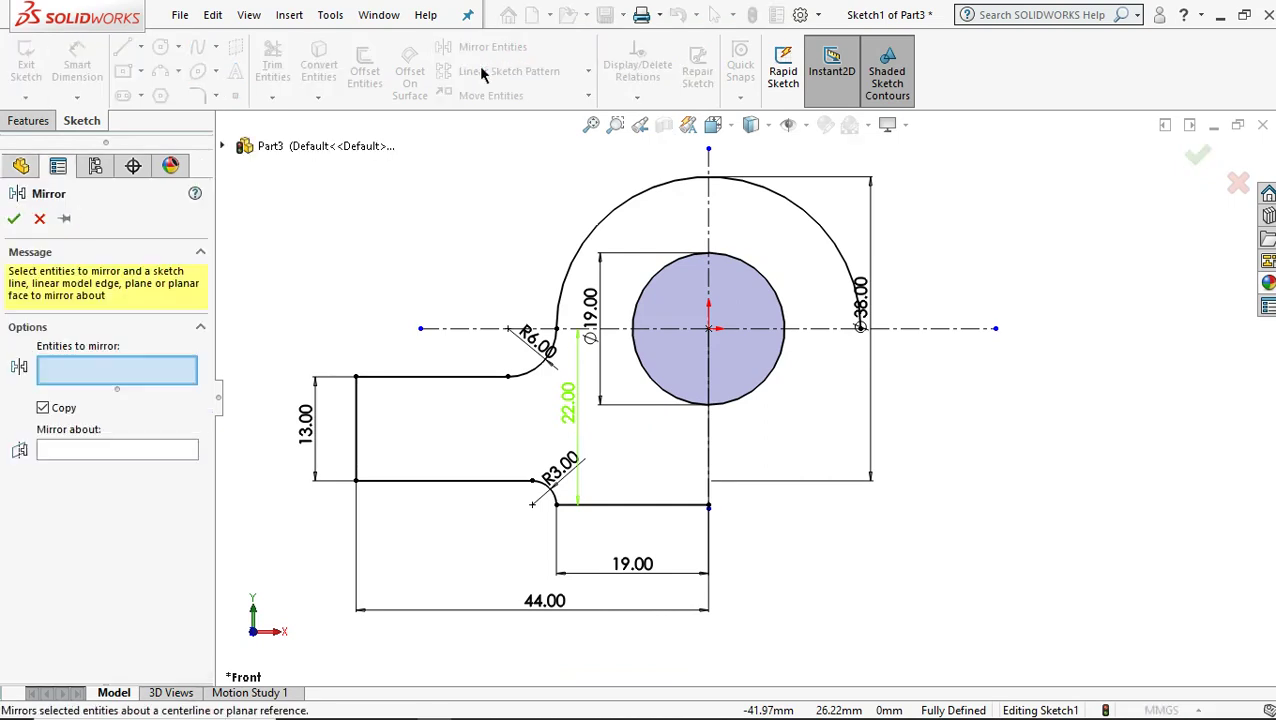
{"action": "left_click", "coordinate": [125, 452]}
{"action": "left_click", "coordinate": [711, 226]}
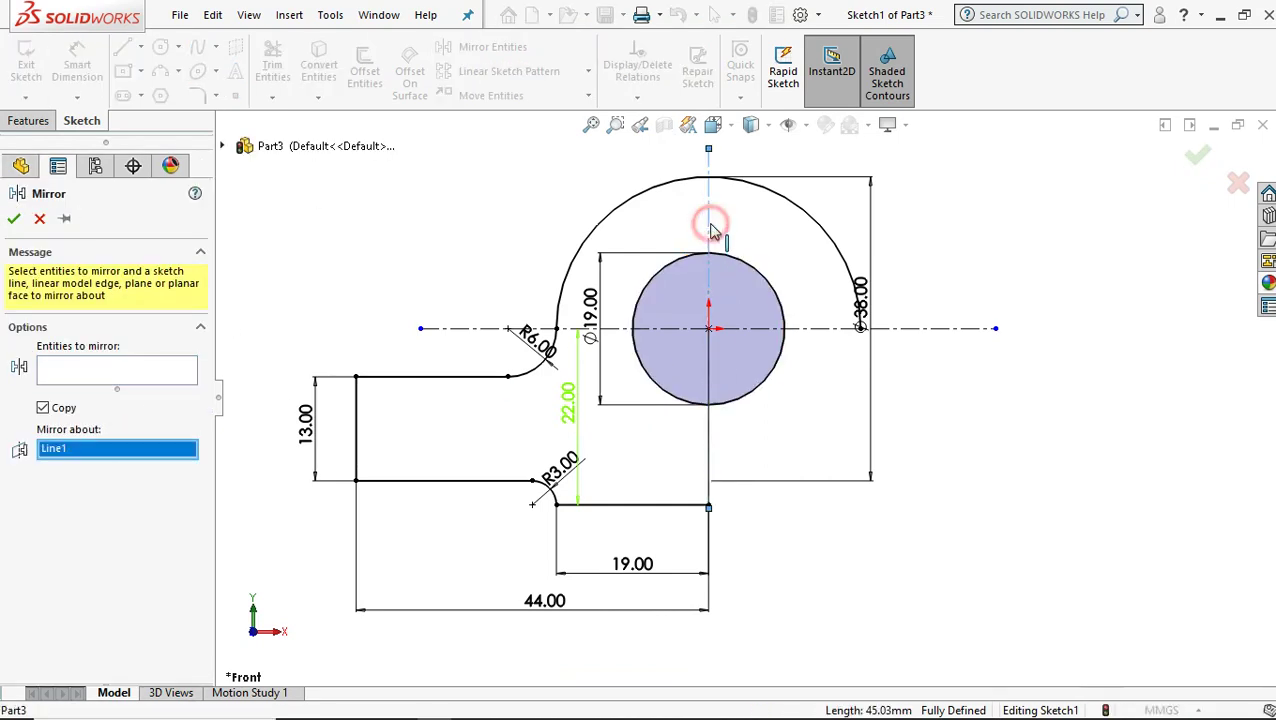
{"action": "left_click", "coordinate": [127, 375]}
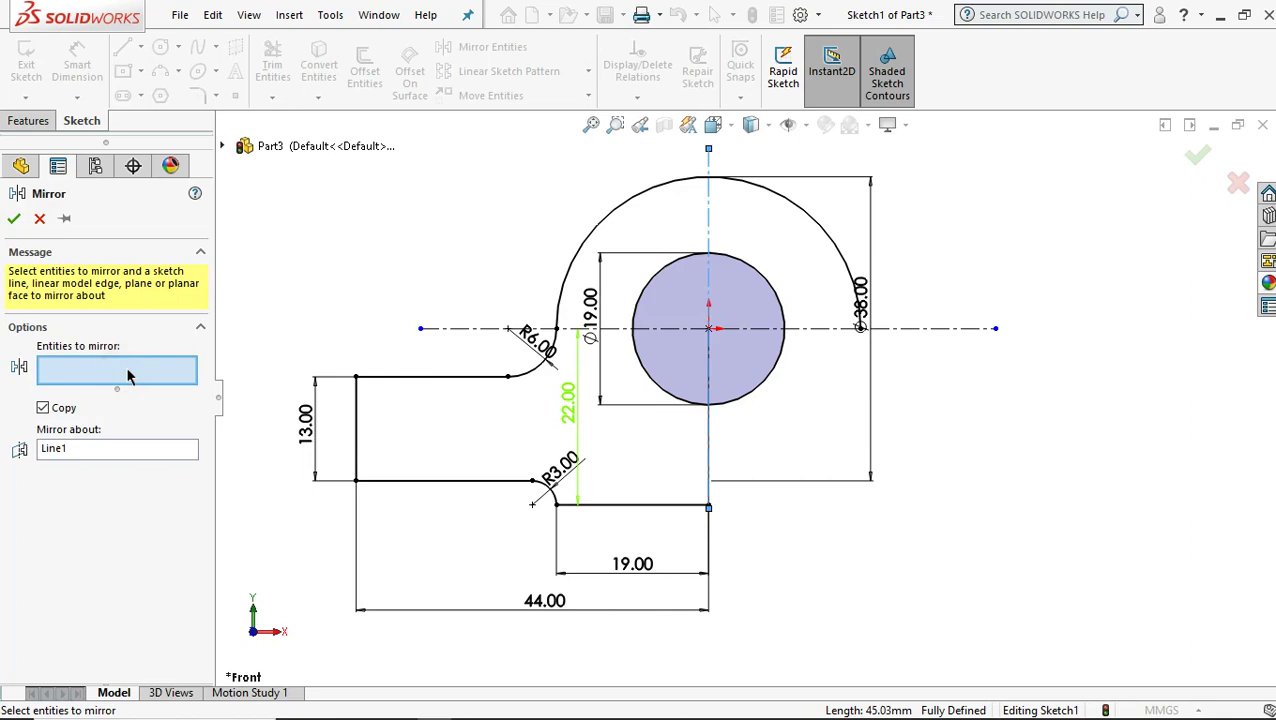
{"action": "left_click", "coordinate": [528, 376]}
{"action": "left_click", "coordinate": [442, 378]}
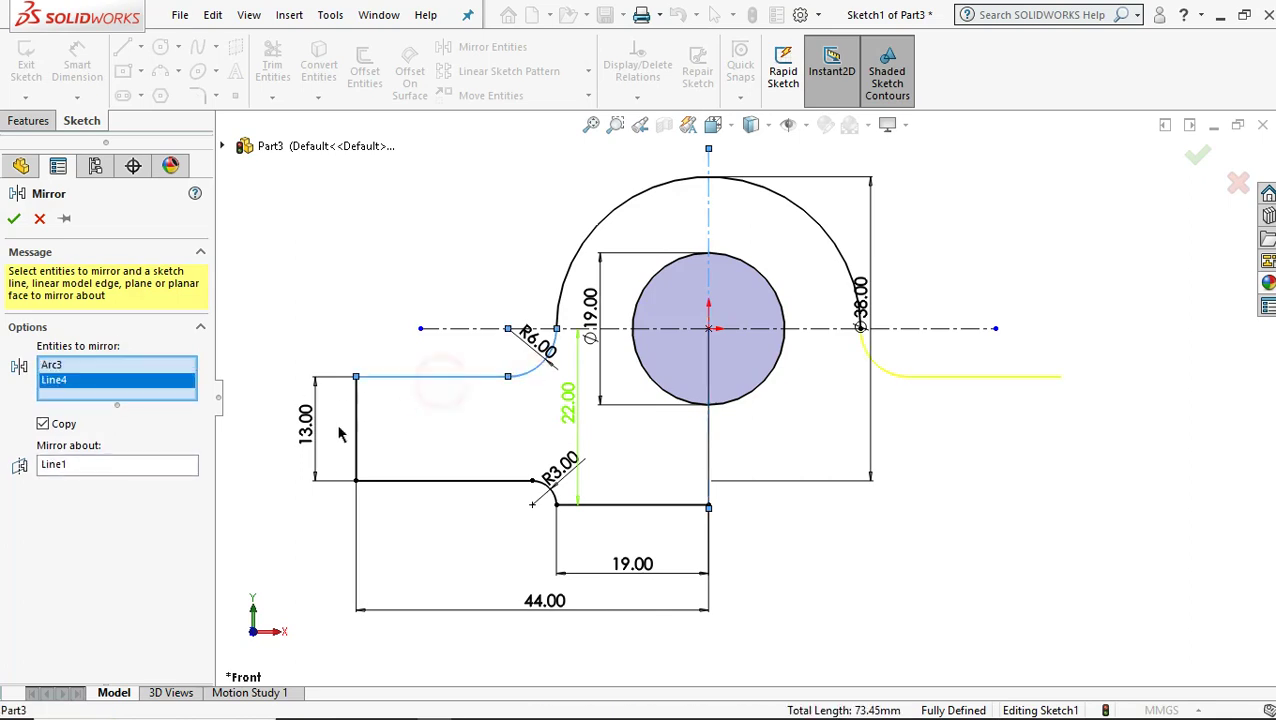
{"action": "left_click", "coordinate": [360, 436]}
{"action": "left_click", "coordinate": [416, 480]}
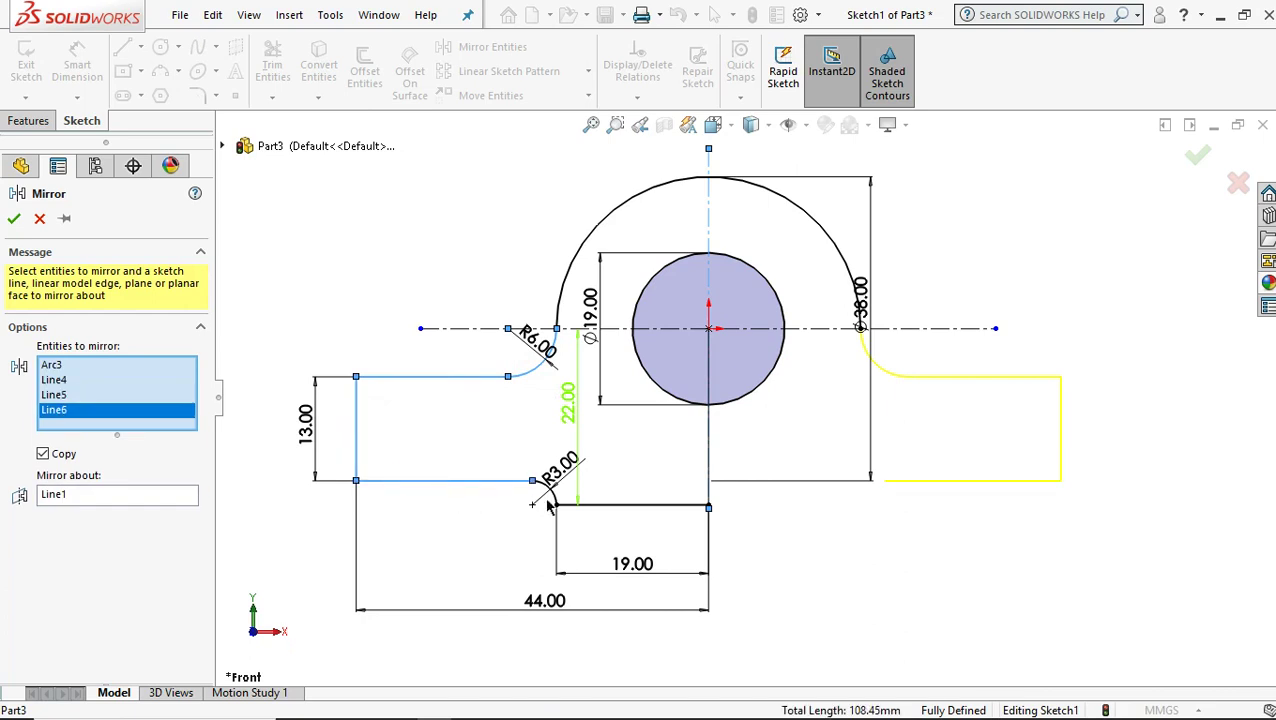
{"action": "left_click", "coordinate": [550, 499]}
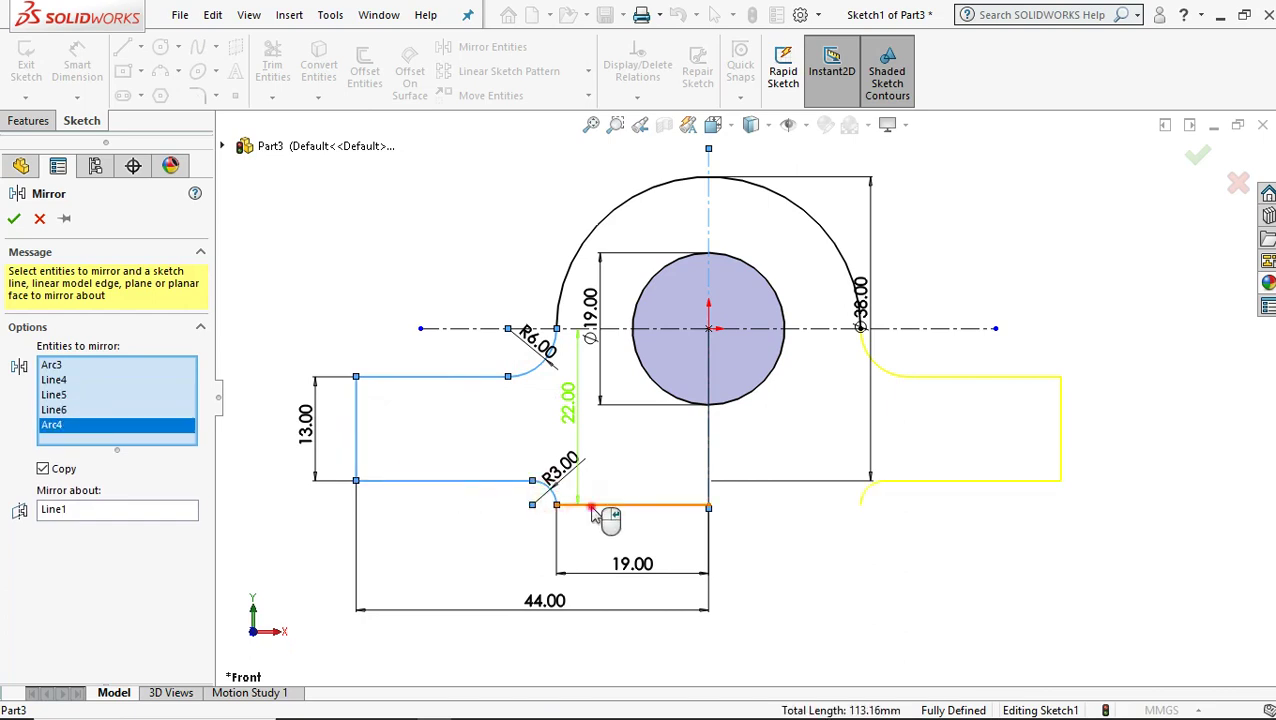
{"action": "left_click", "coordinate": [595, 505]}
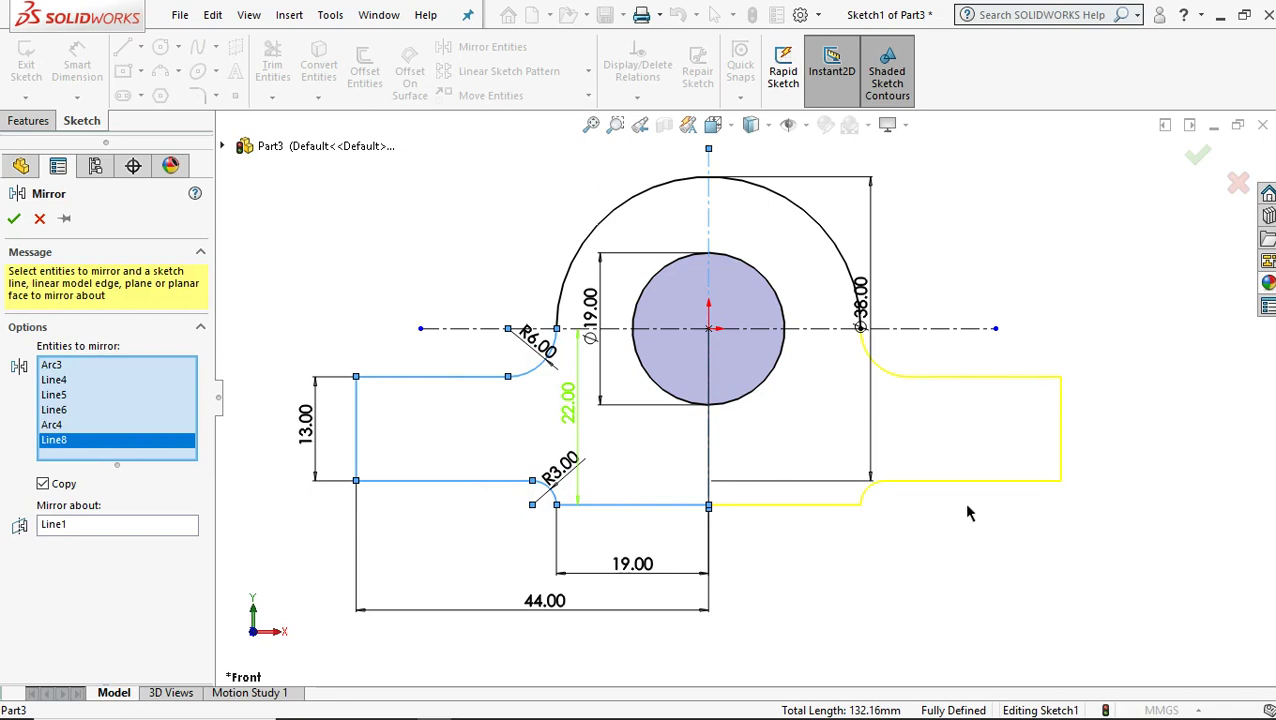
{"action": "scroll", "coordinate": [968, 513], "scroll_direction": "up", "scroll_amount": 2}
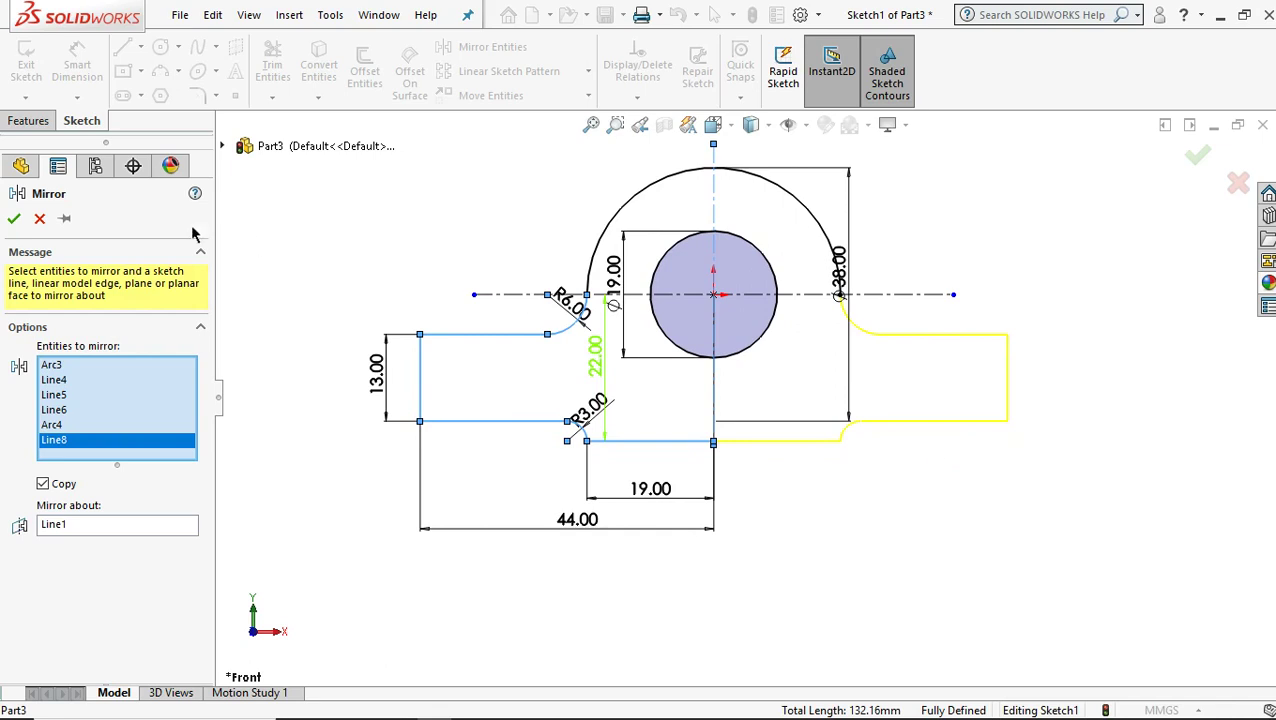
{"action": "left_click", "coordinate": [14, 219]}
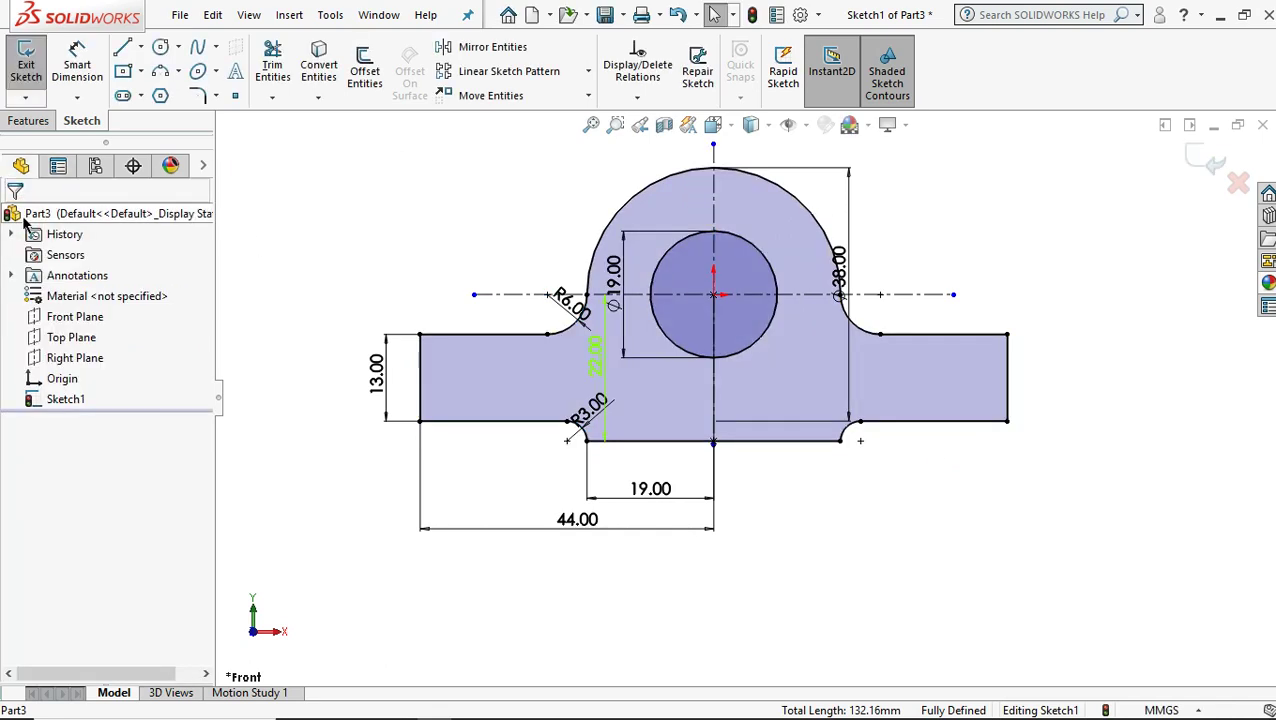
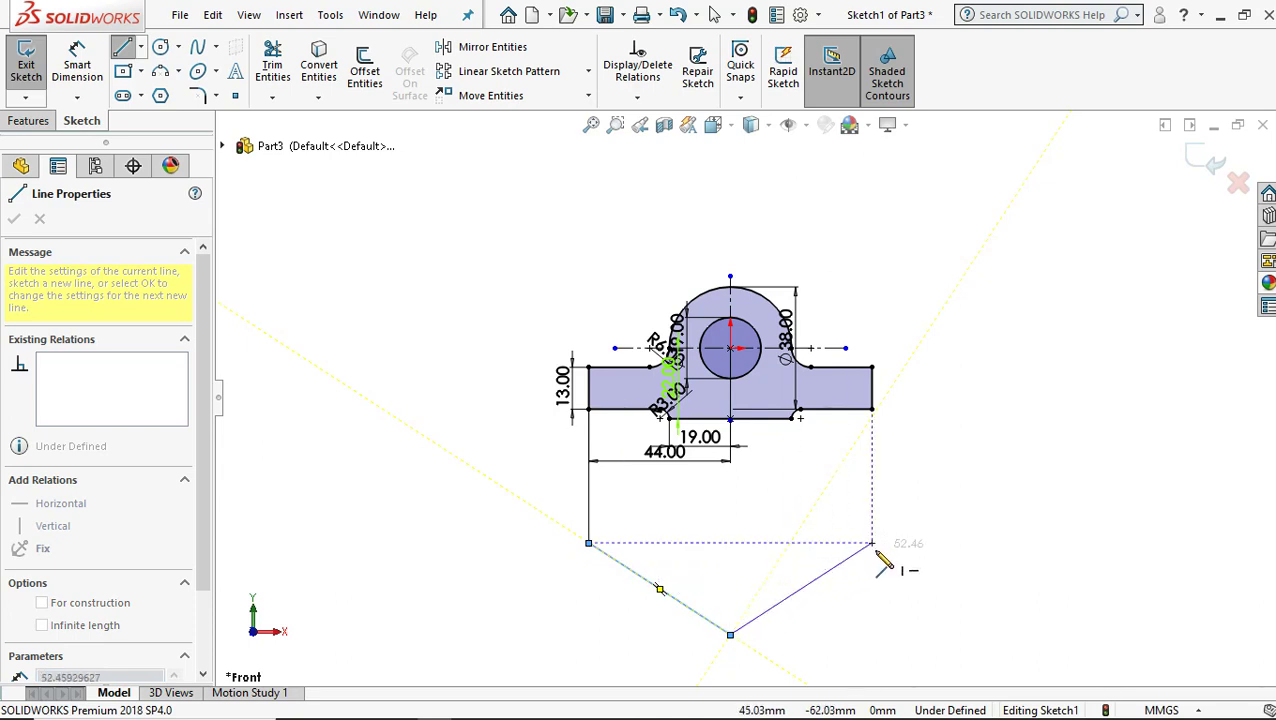
- Complete the V-shaped outline below the arms with a sloping line about 52 mm long and a vertical line about 42 mm long to the right arm
{"action": "left_click", "coordinate": [872, 543]}
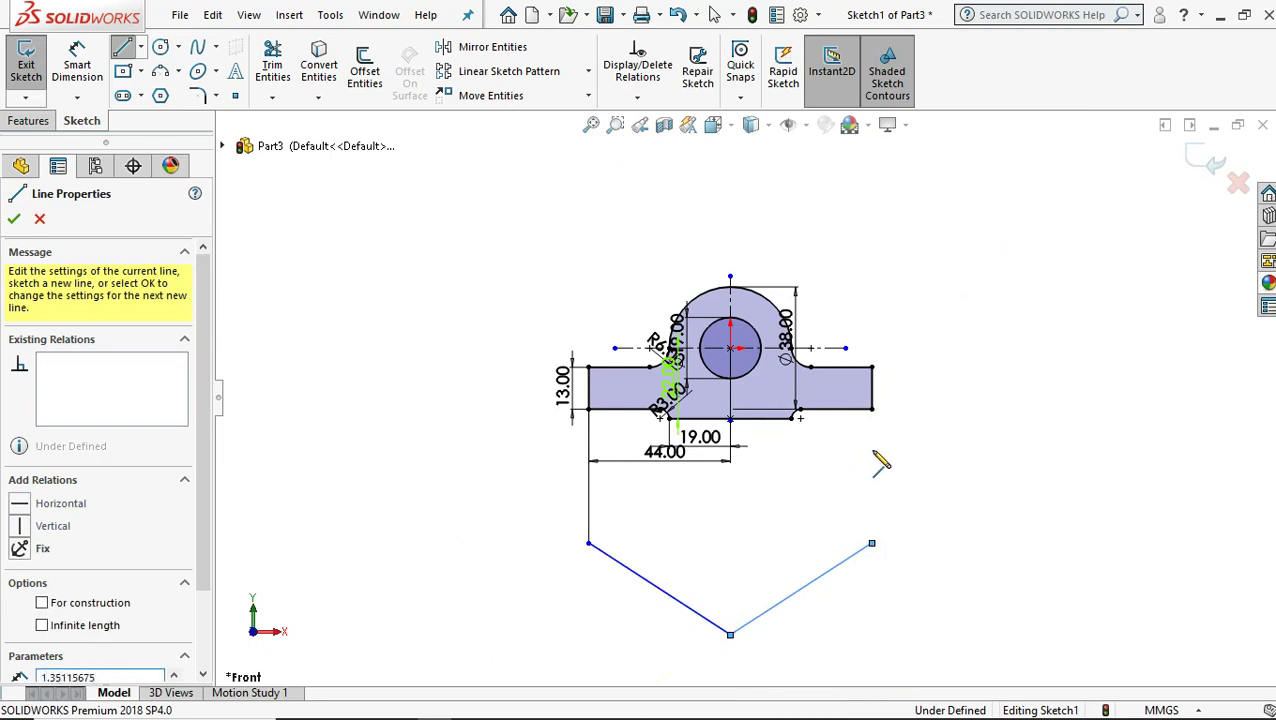
{"action": "left_click", "coordinate": [873, 410]}
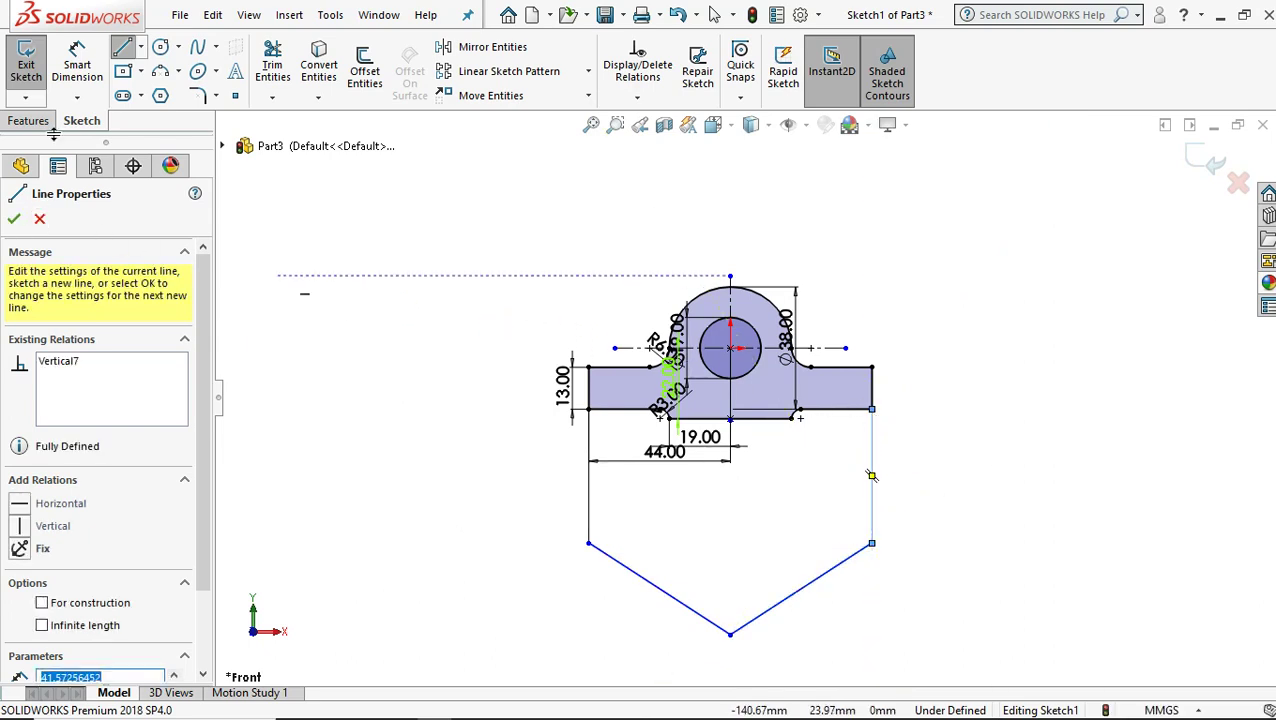
- Try to fillet the lower outline's left corner with a 13 mm radius
{"action": "left_click", "coordinate": [198, 95]}
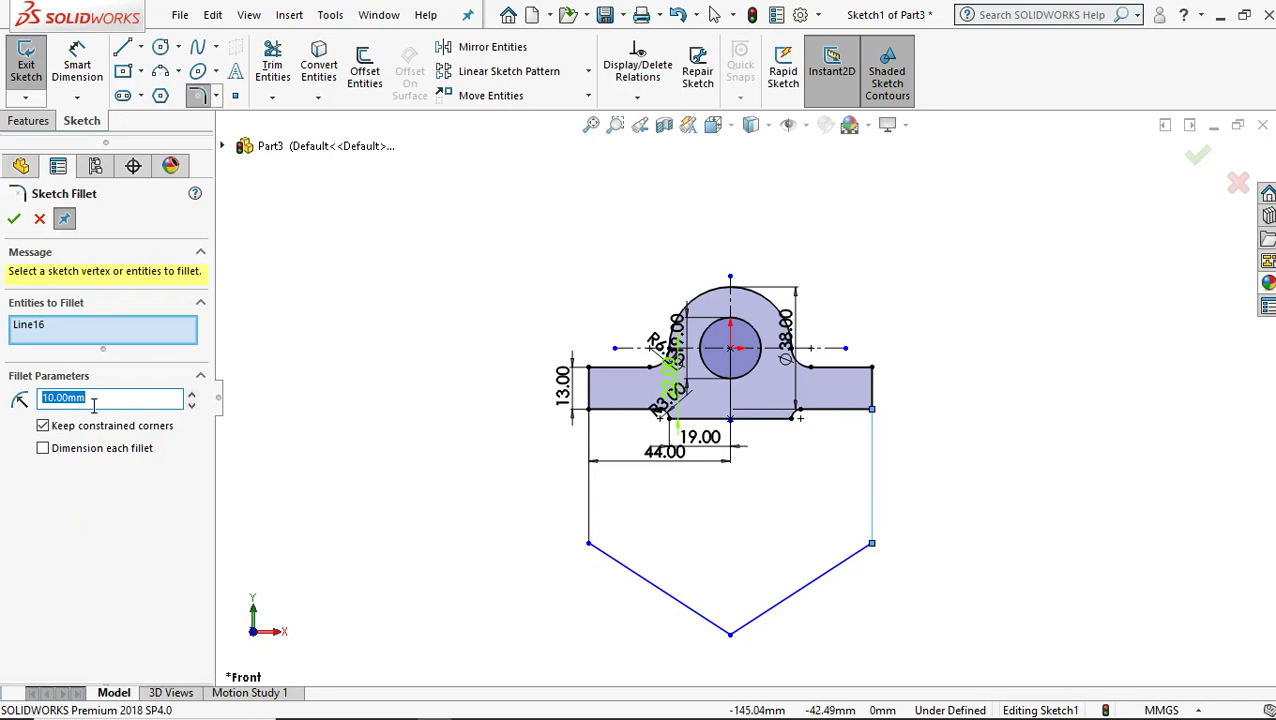
{"action": "type", "text": "13"}
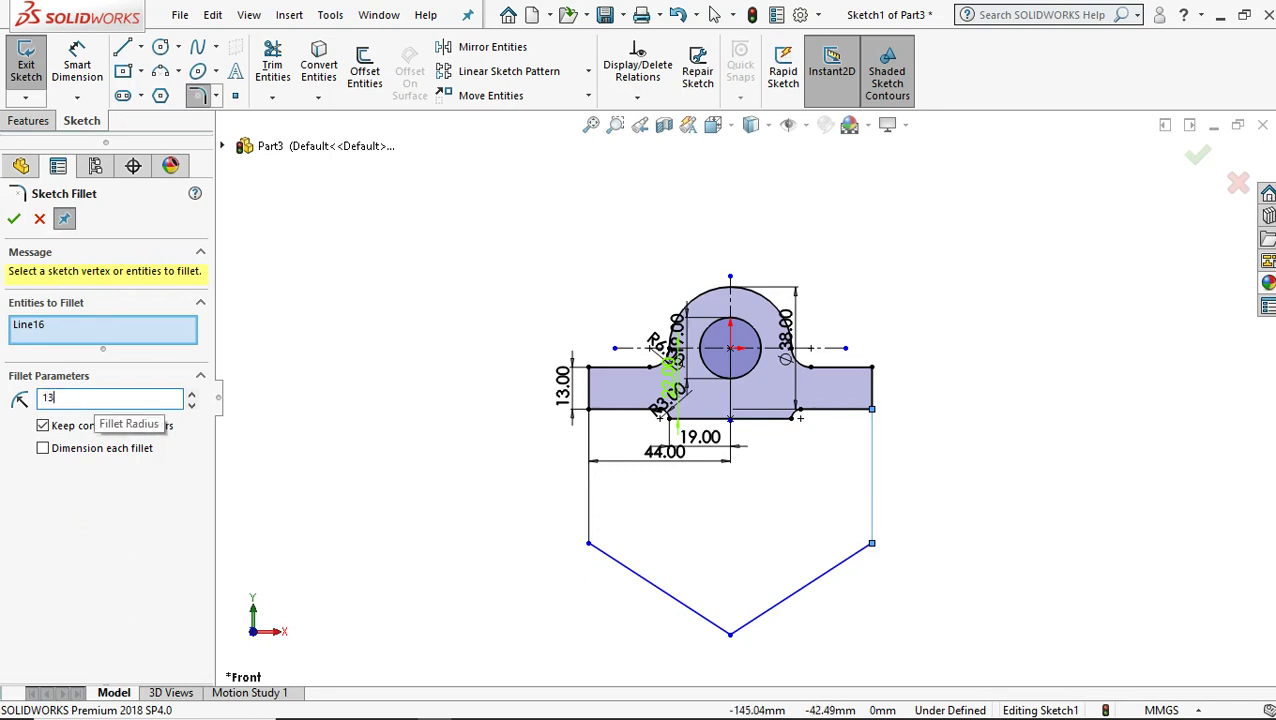
{"action": "left_click", "coordinate": [587, 547]}
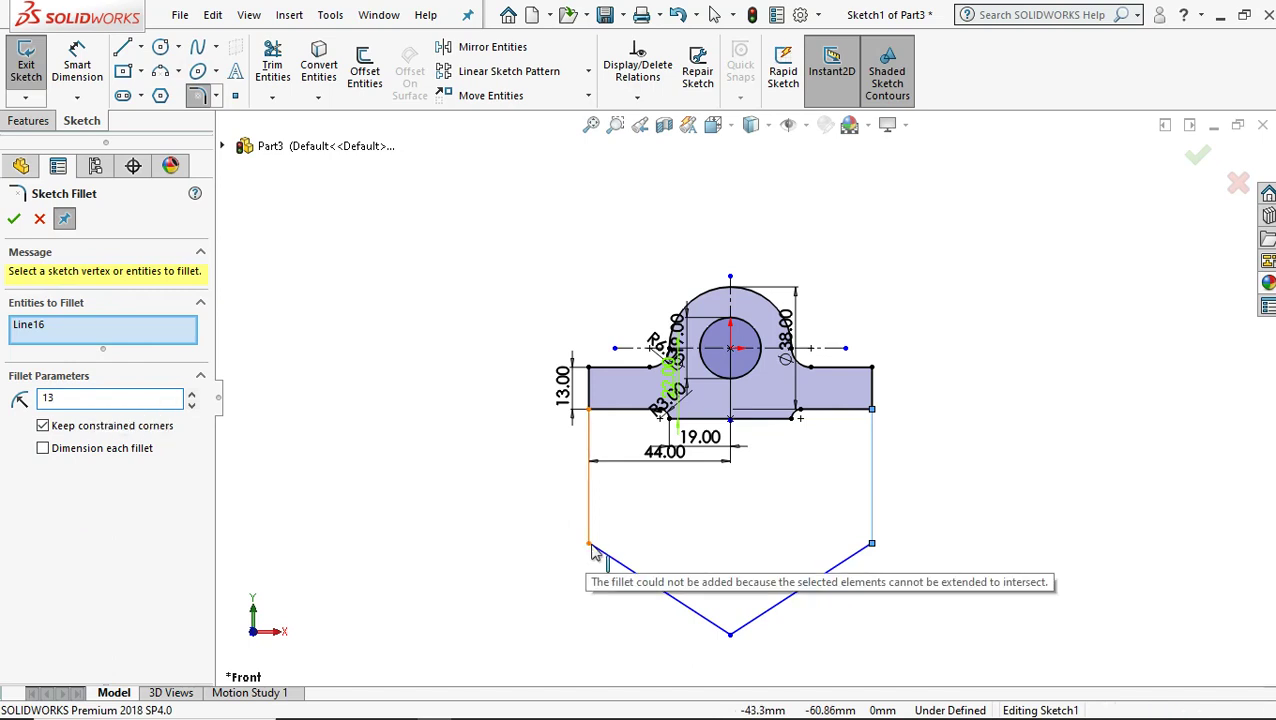
{"action": "scroll", "coordinate": [592, 552], "scroll_direction": "down", "scroll_amount": 4}
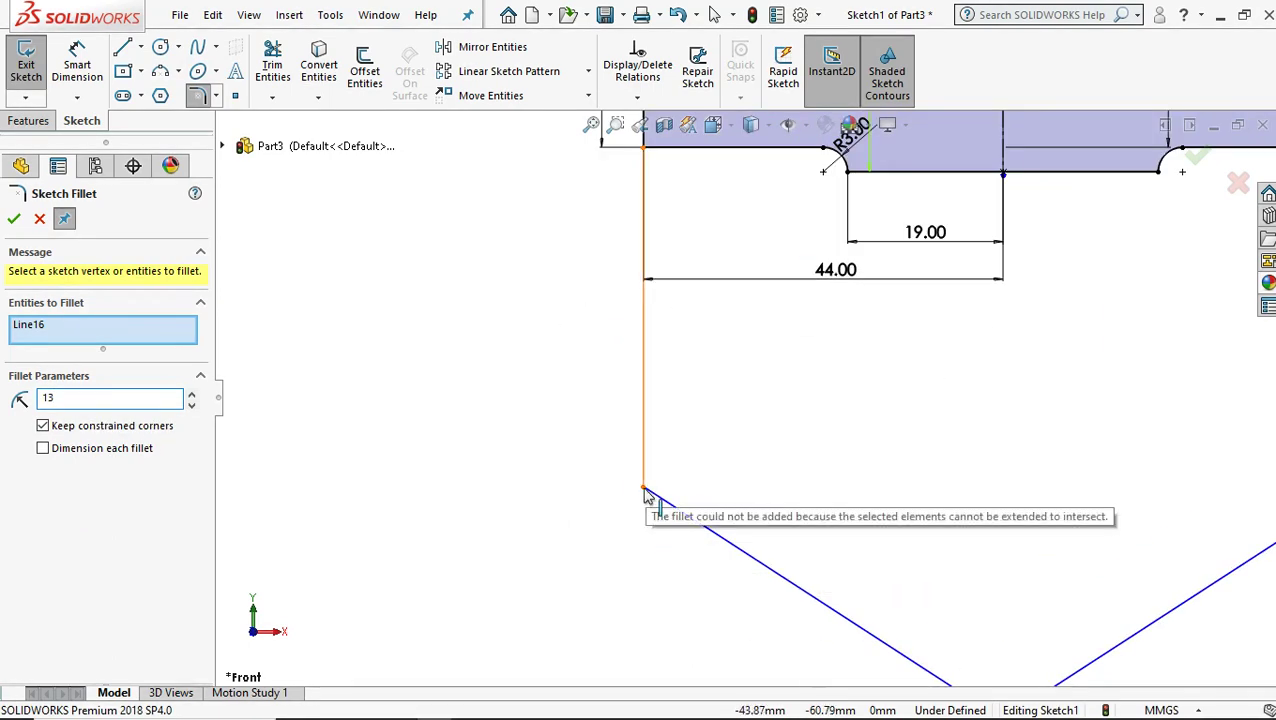
{"action": "type", "text": "3"}
{"action": "left_click", "coordinate": [645, 492]}
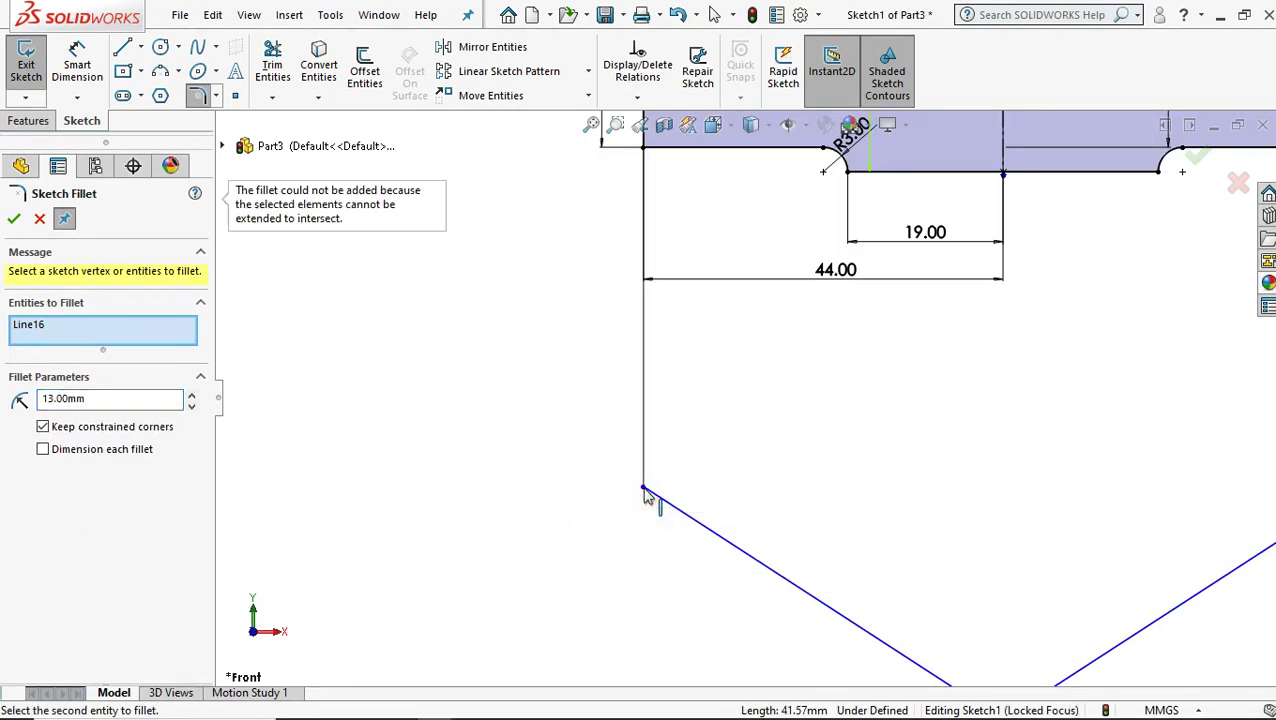
{"action": "left_click", "coordinate": [645, 492]}
{"action": "left_click", "coordinate": [40, 219]}
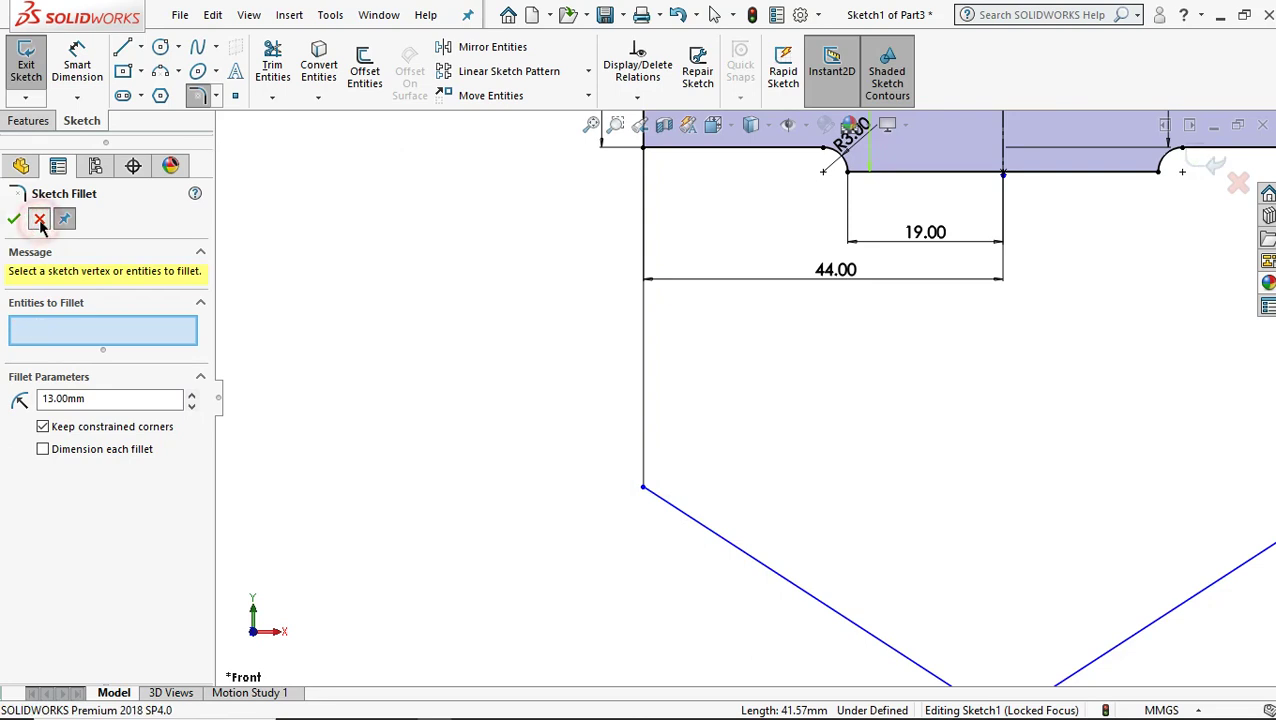
- Fillet both corners between the lower outline's vertical sides and sloping lines with a 13 mm radius
{"action": "key", "text": "z"}
{"action": "scroll", "coordinate": [561, 420], "scroll_direction": "up", "scroll_amount": 2}
{"action": "scroll", "coordinate": [977, 345], "scroll_direction": "down", "scroll_amount": 2}
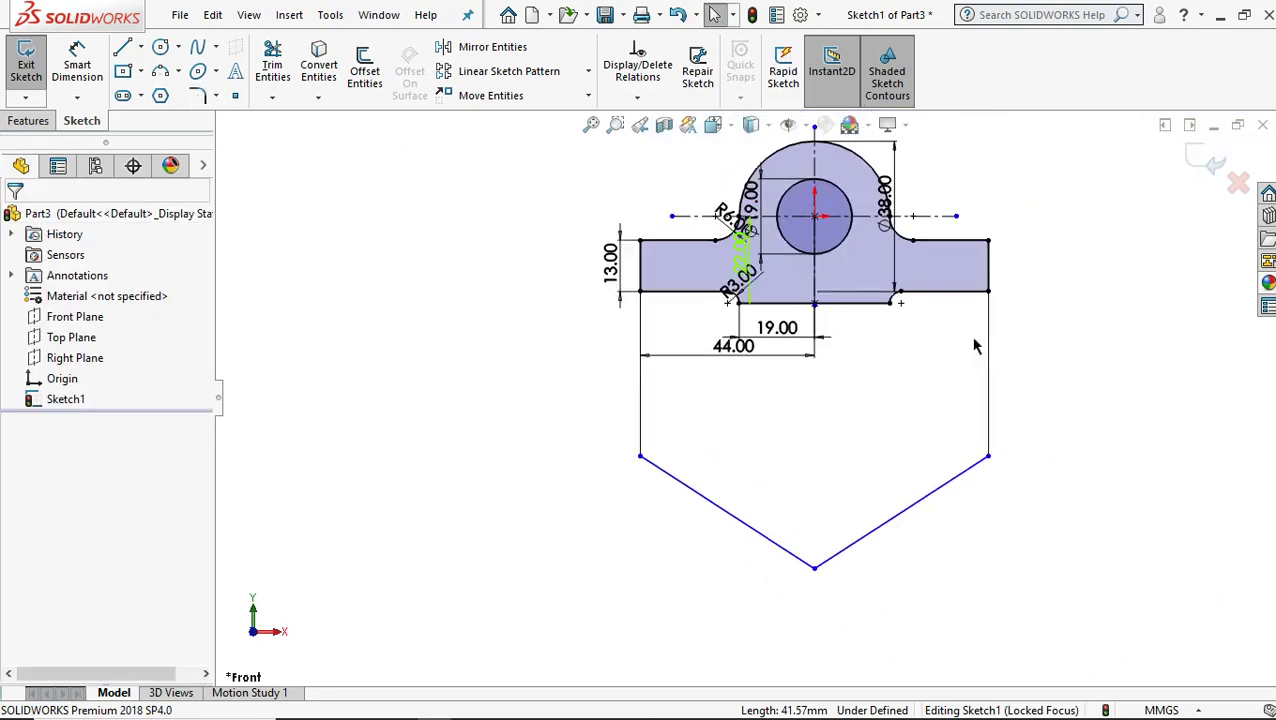
{"action": "left_click", "coordinate": [197, 97]}
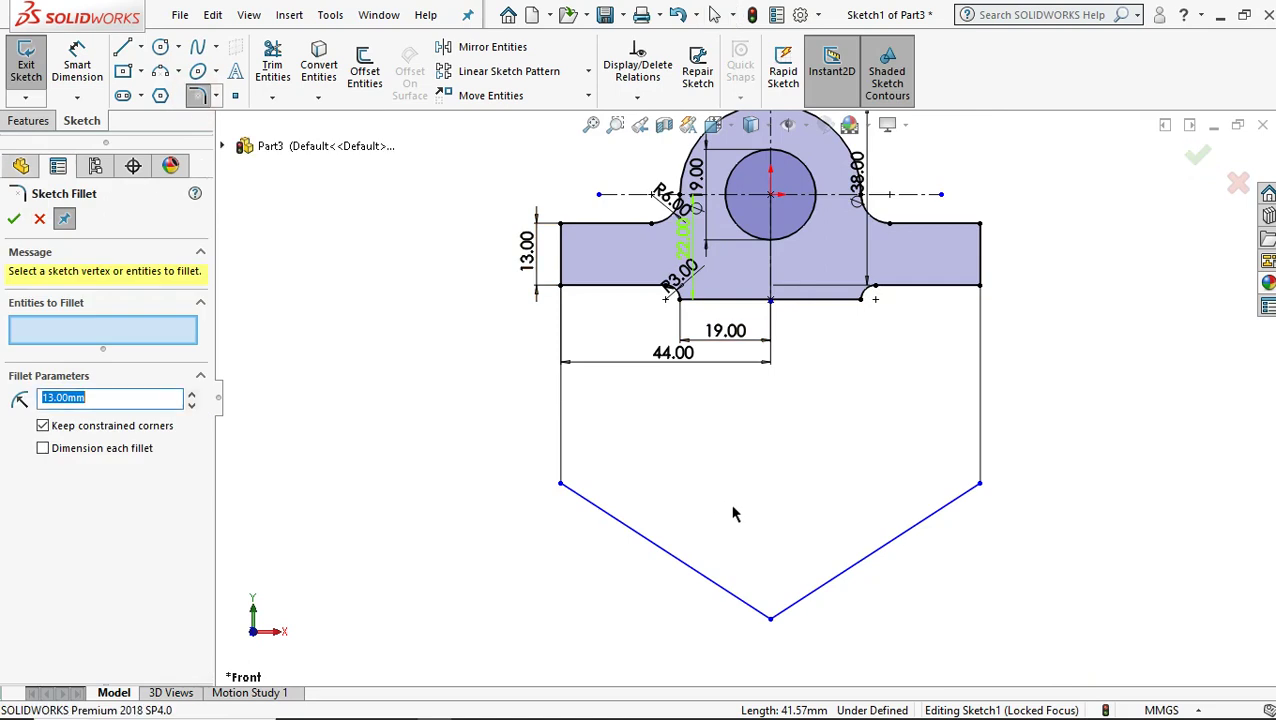
{"action": "left_click", "coordinate": [590, 505]}
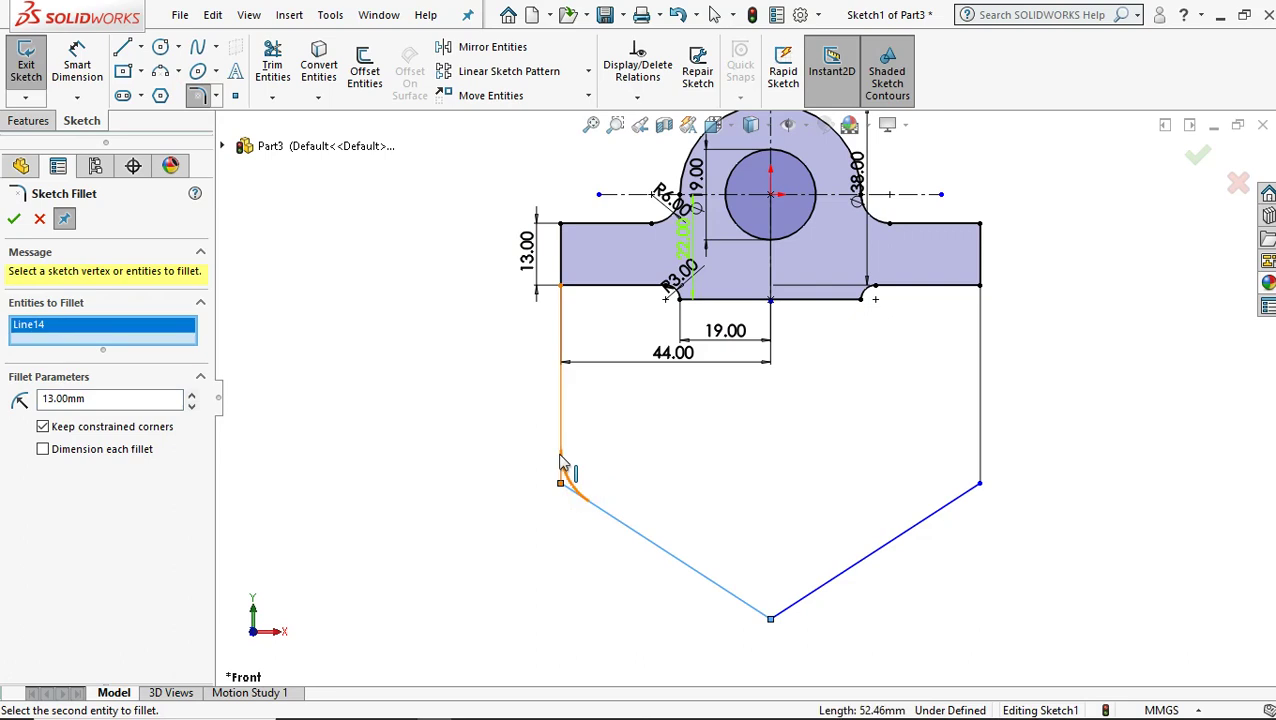
{"action": "left_click", "coordinate": [561, 452]}
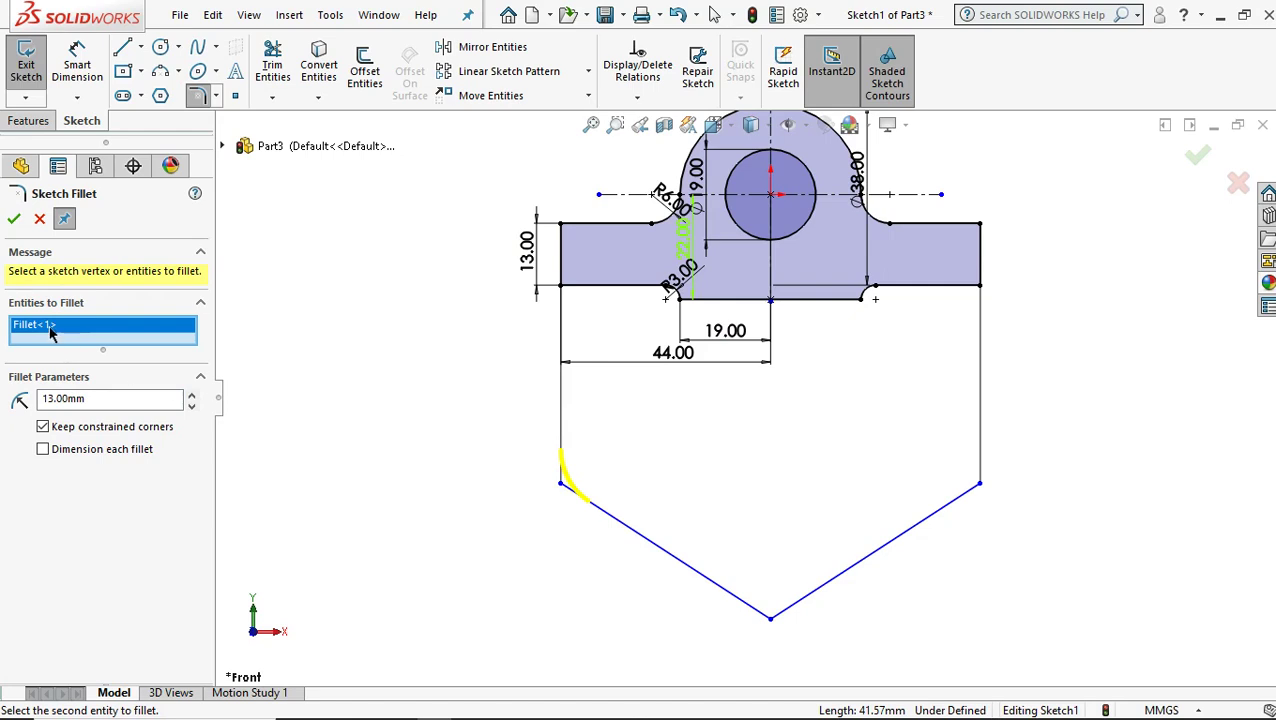
{"action": "left_click", "coordinate": [14, 219]}
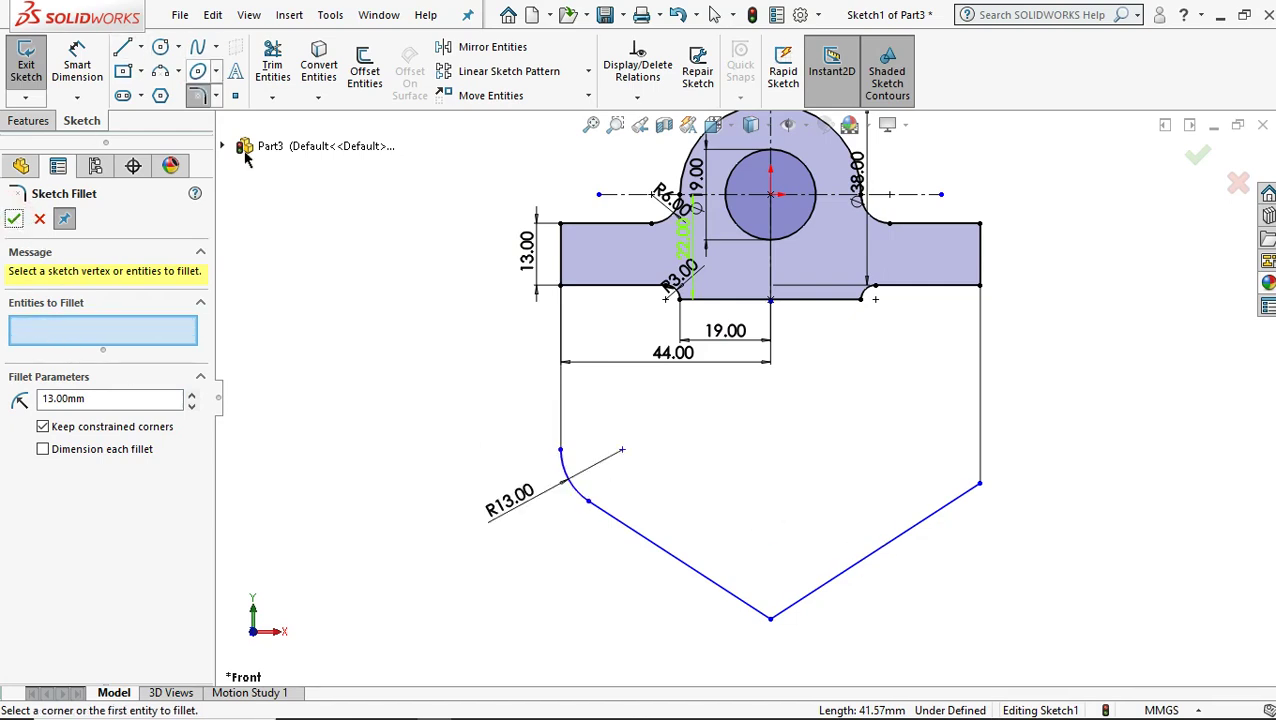
{"action": "left_click", "coordinate": [969, 491]}
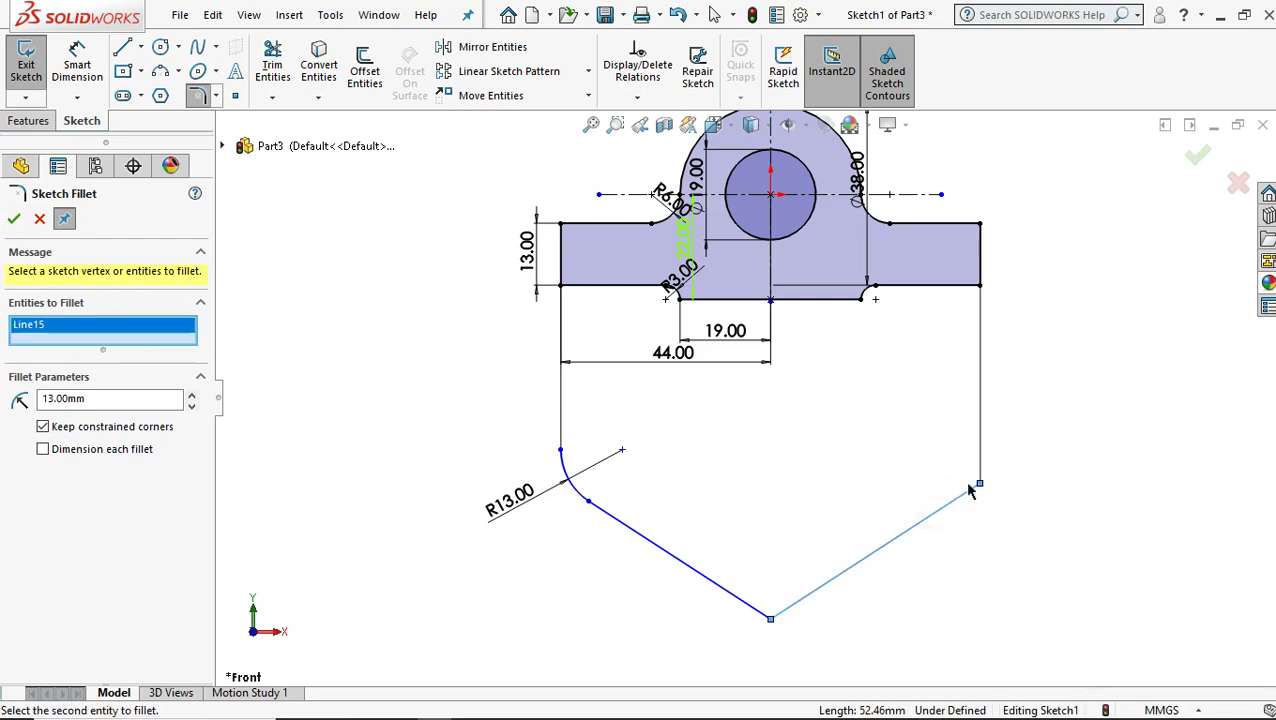
{"action": "left_click", "coordinate": [979, 462]}
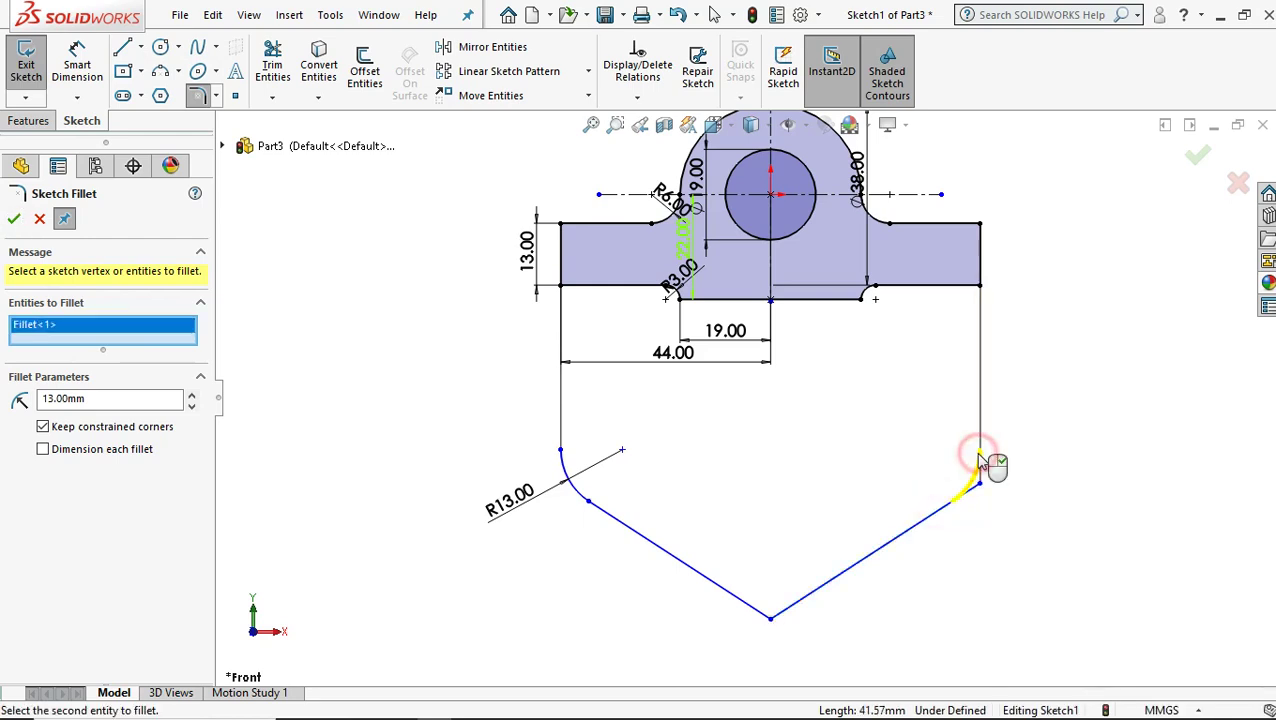
{"action": "left_click", "coordinate": [12, 220]}
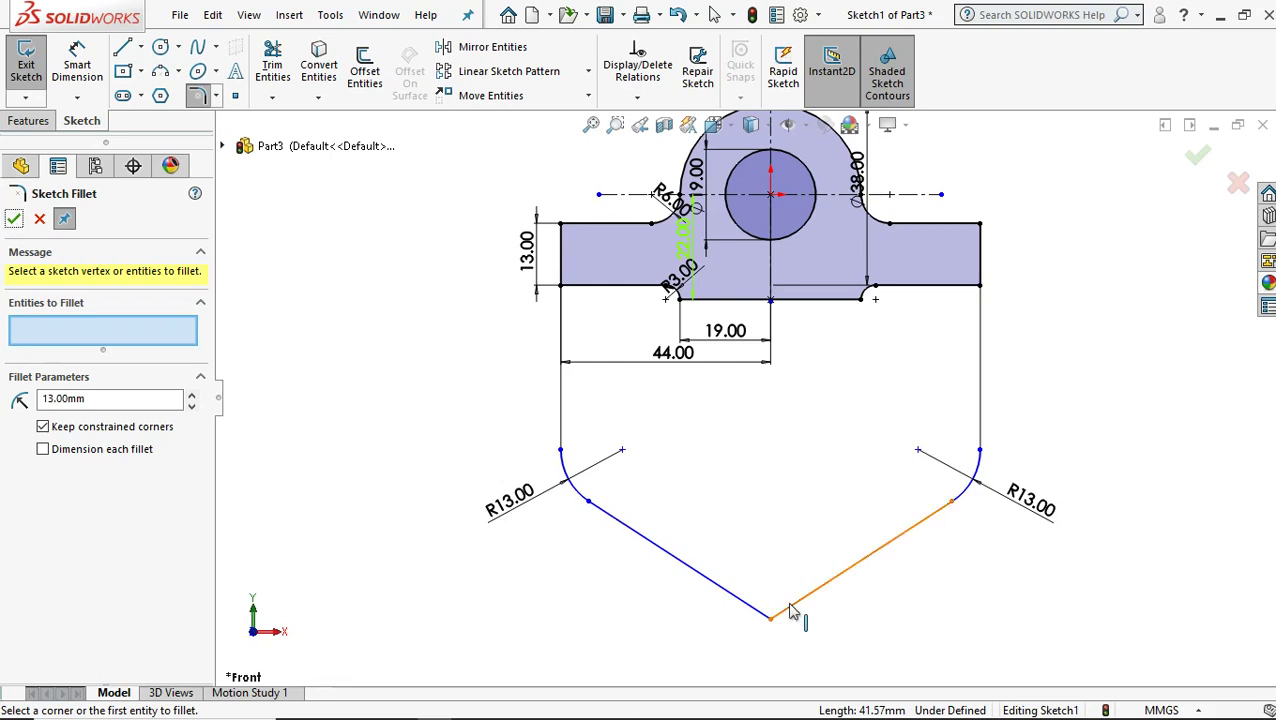
- Fillet the bottom vertex of the V-shaped lower outline with a 19 mm radius
{"action": "left_click", "coordinate": [107, 399]}
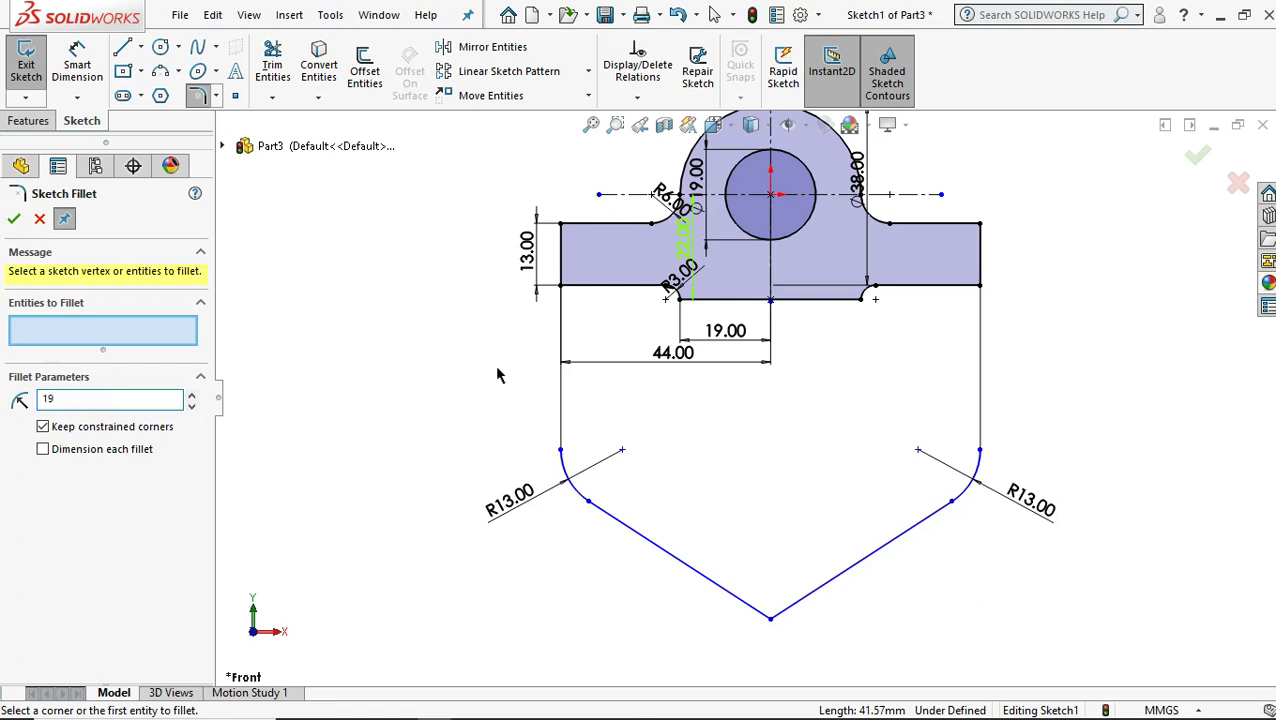
{"action": "left_click", "coordinate": [770, 621]}
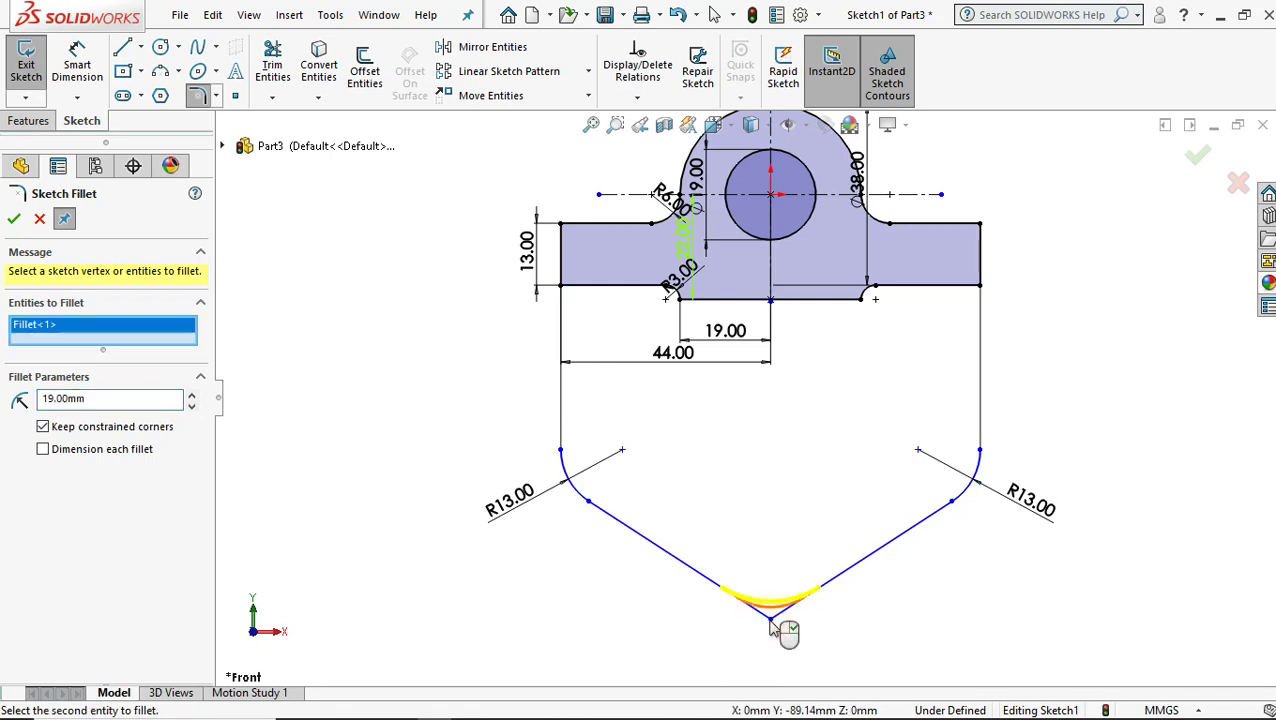
{"action": "left_click", "coordinate": [14, 220]}
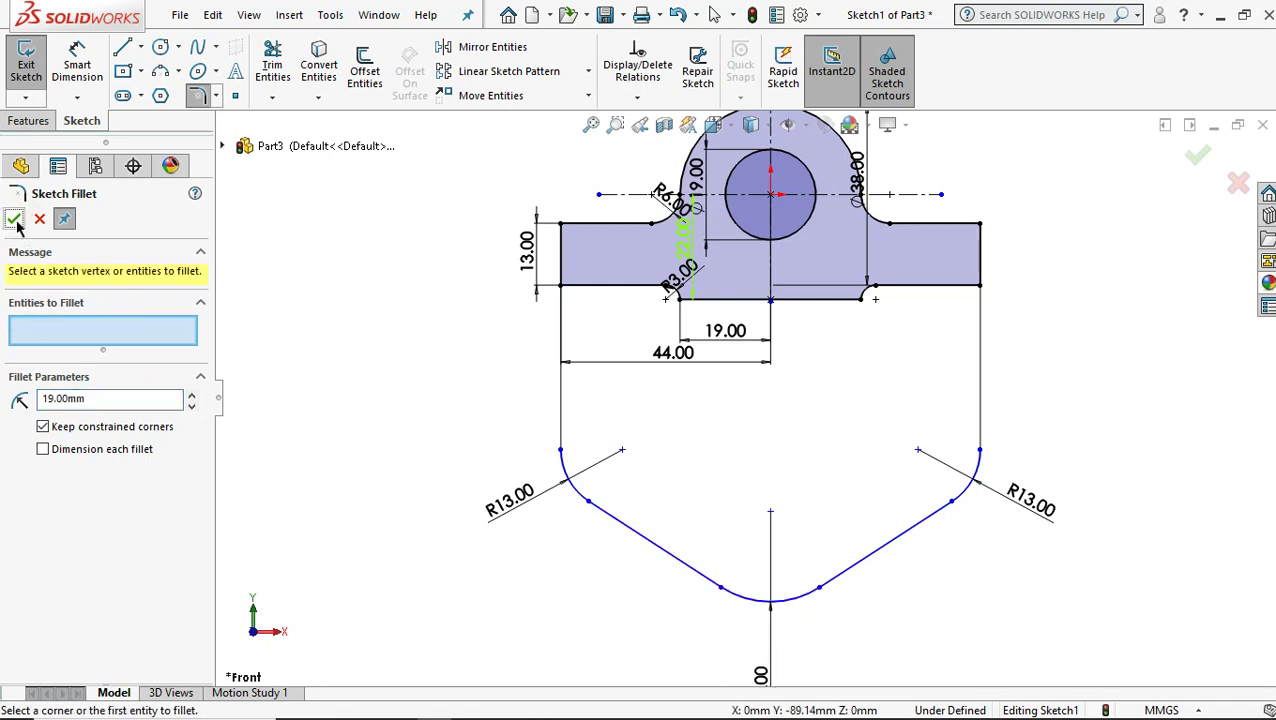
- Dimension the vertical distance from the central hole's centre to the lowest point of the bottom arc as 105 mm
{"action": "left_click", "coordinate": [79, 68]}
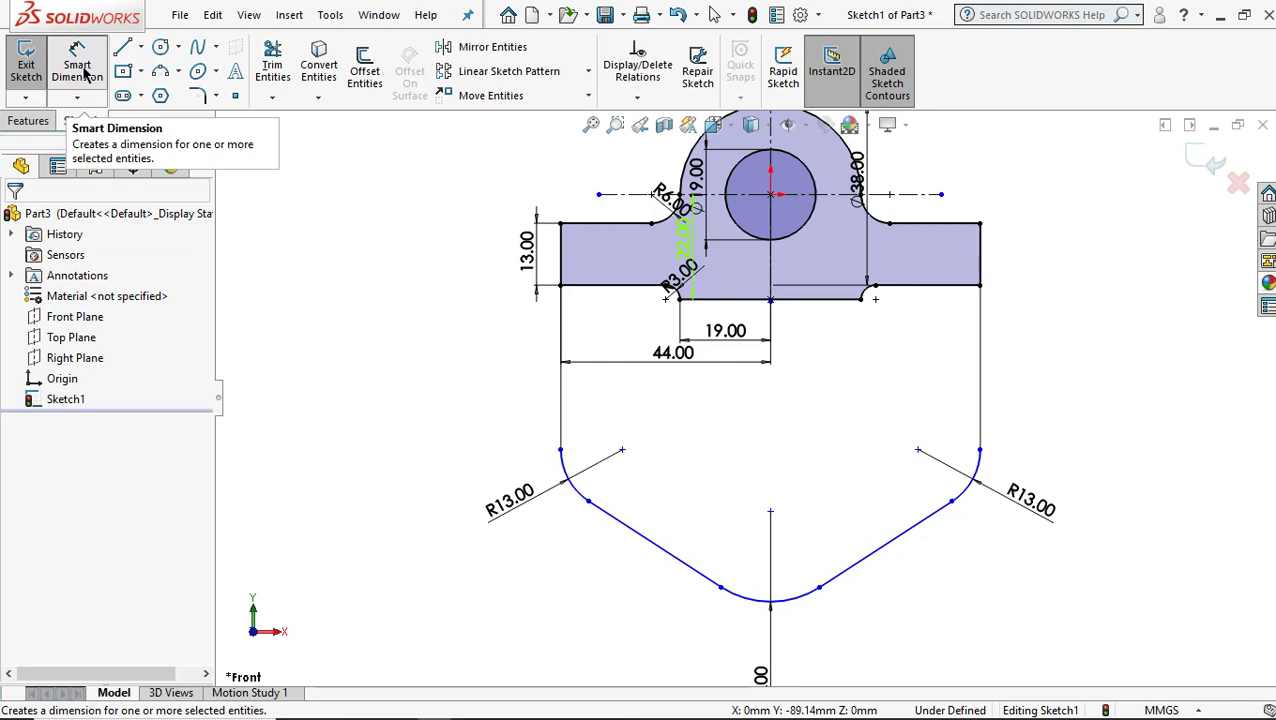
{"action": "left_click", "coordinate": [85, 73]}
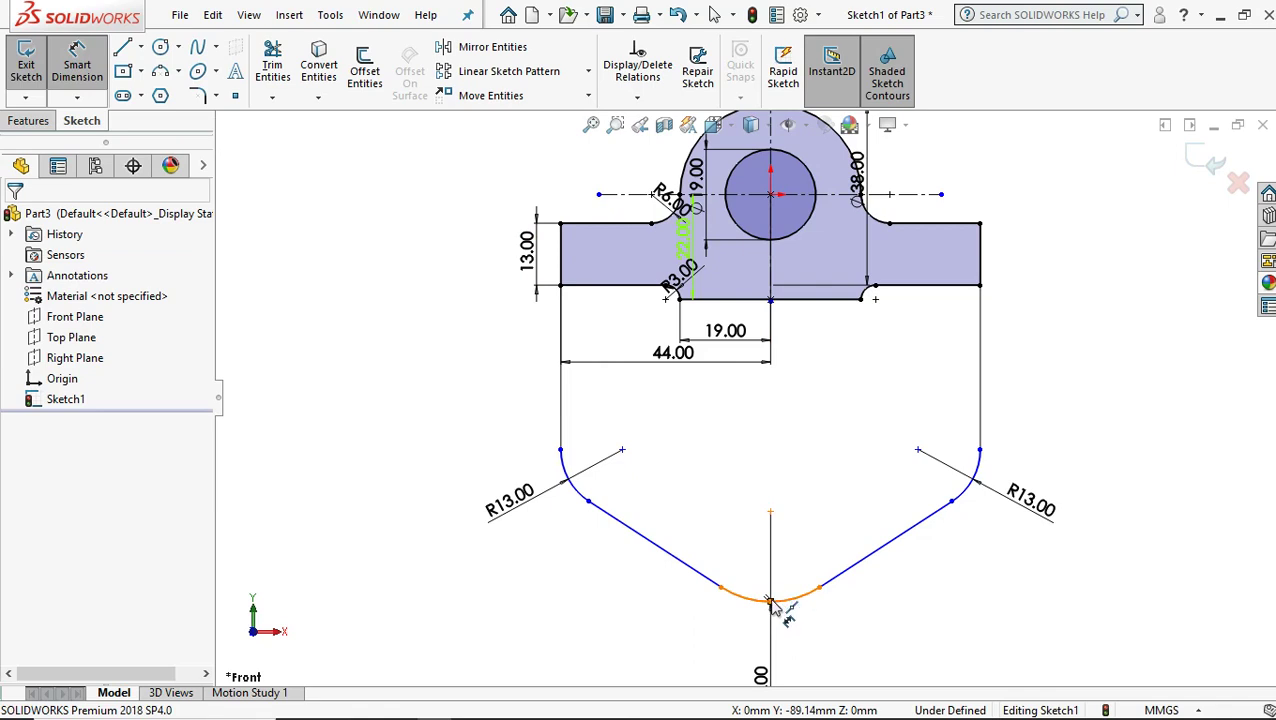
{"action": "left_click", "coordinate": [770, 601]}
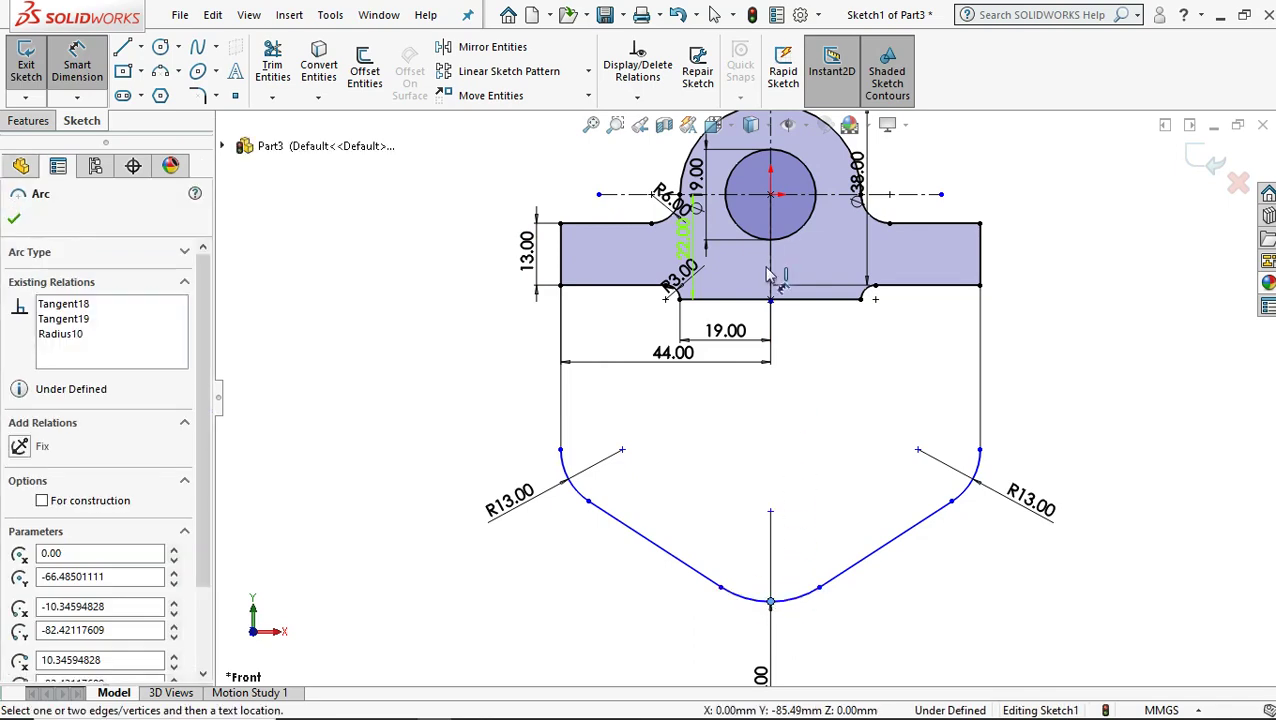
{"action": "left_click", "coordinate": [770, 196]}
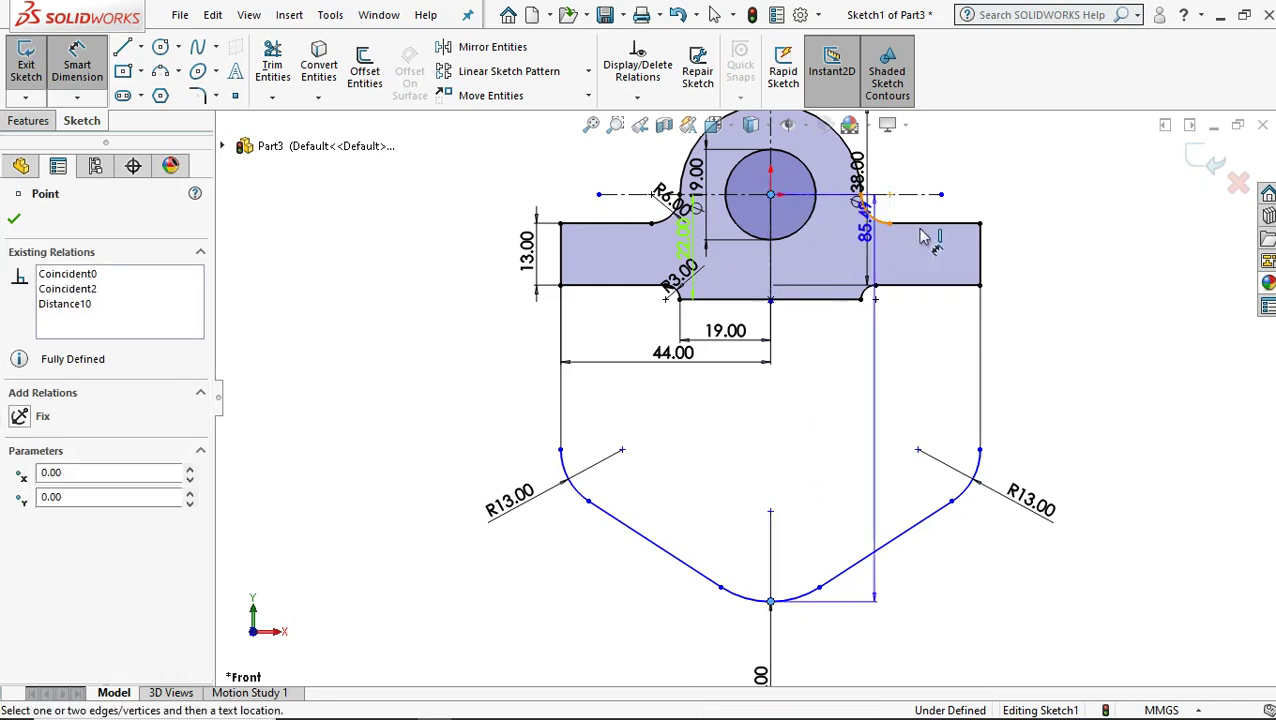
{"action": "left_click", "coordinate": [1108, 285]}
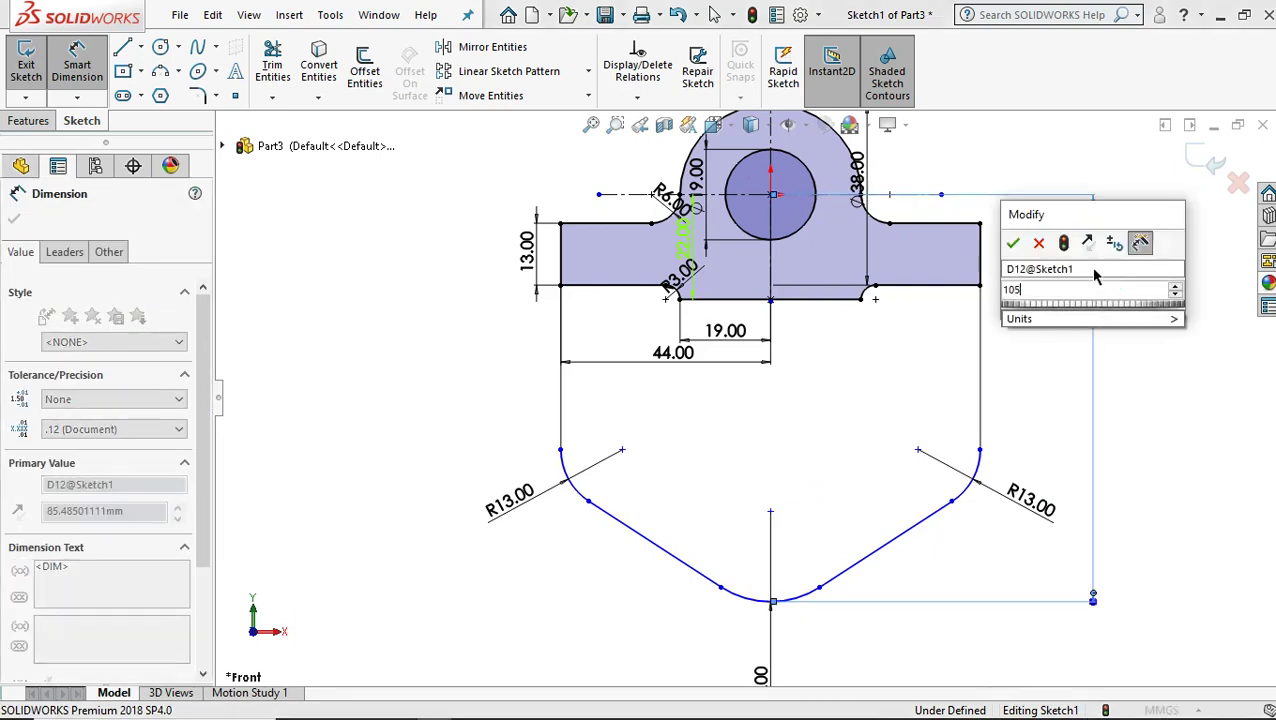
{"action": "key", "text": "Return"}
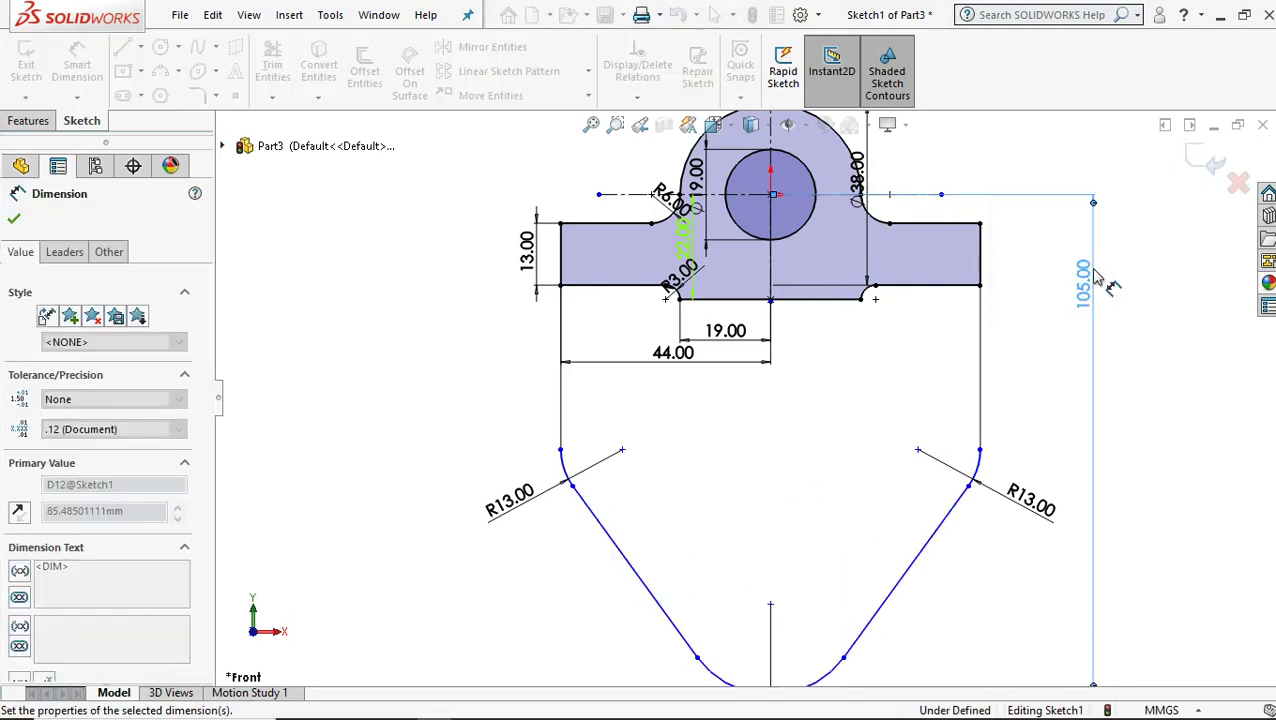
{"action": "scroll", "coordinate": [1060, 362], "scroll_direction": "up", "scroll_amount": 2}
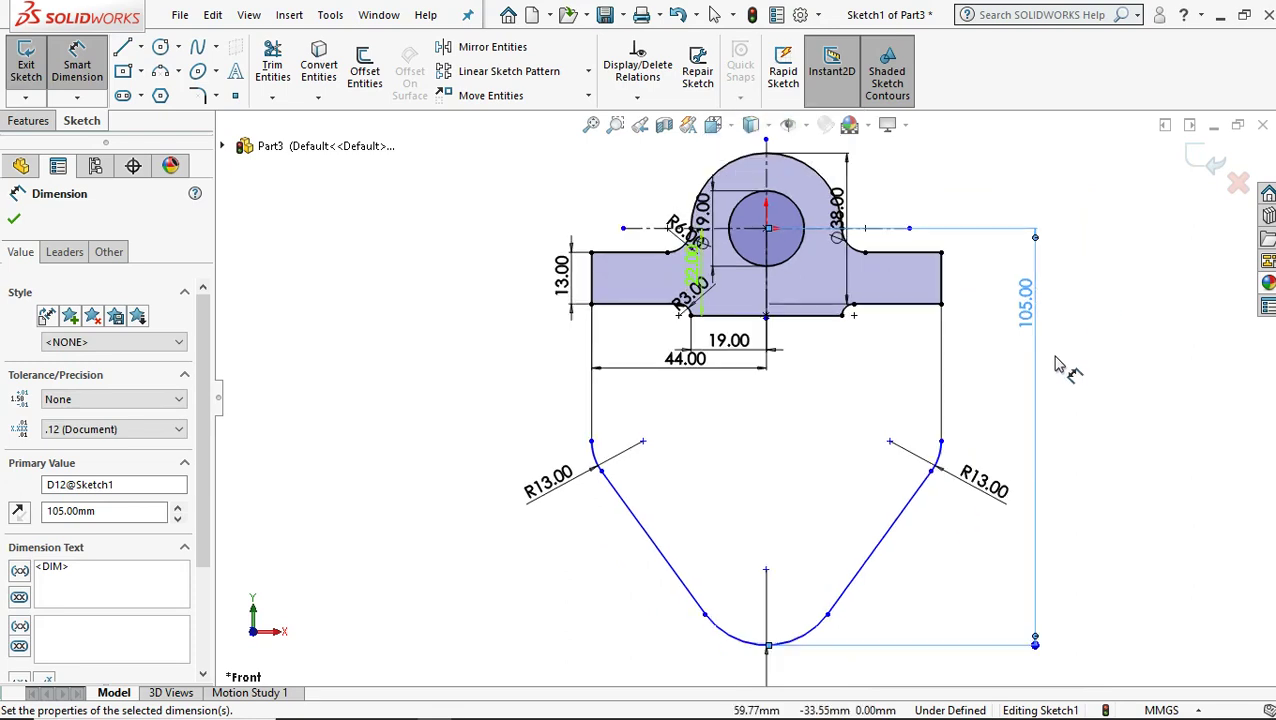
{"action": "scroll", "coordinate": [990, 532], "scroll_direction": "up", "scroll_amount": 1}
{"action": "middle_click_drag", "start_coordinate": [985, 530], "coordinate": [985, 507], "text": "ctrl"}
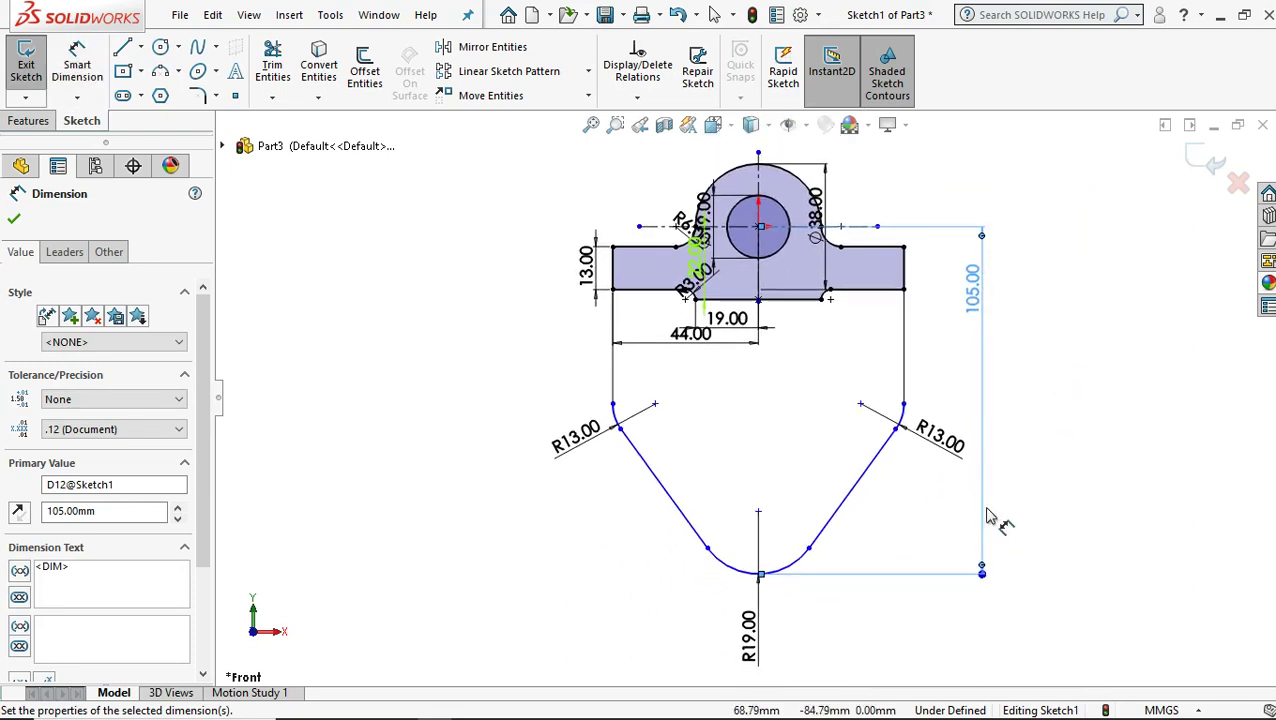
- Sketch a circle inside the lower outline near its left rounded corner and set its diameter to 10 mm
{"action": "left_click", "coordinate": [160, 47]}
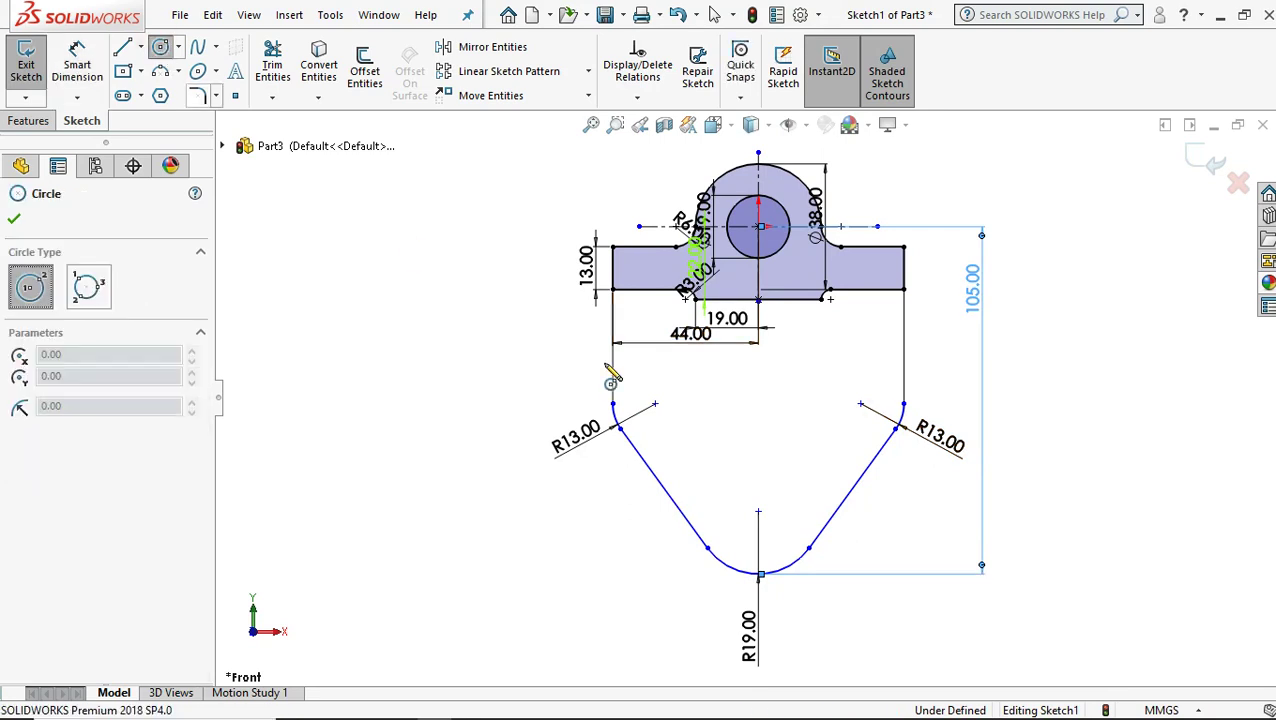
{"action": "left_click", "coordinate": [665, 380]}
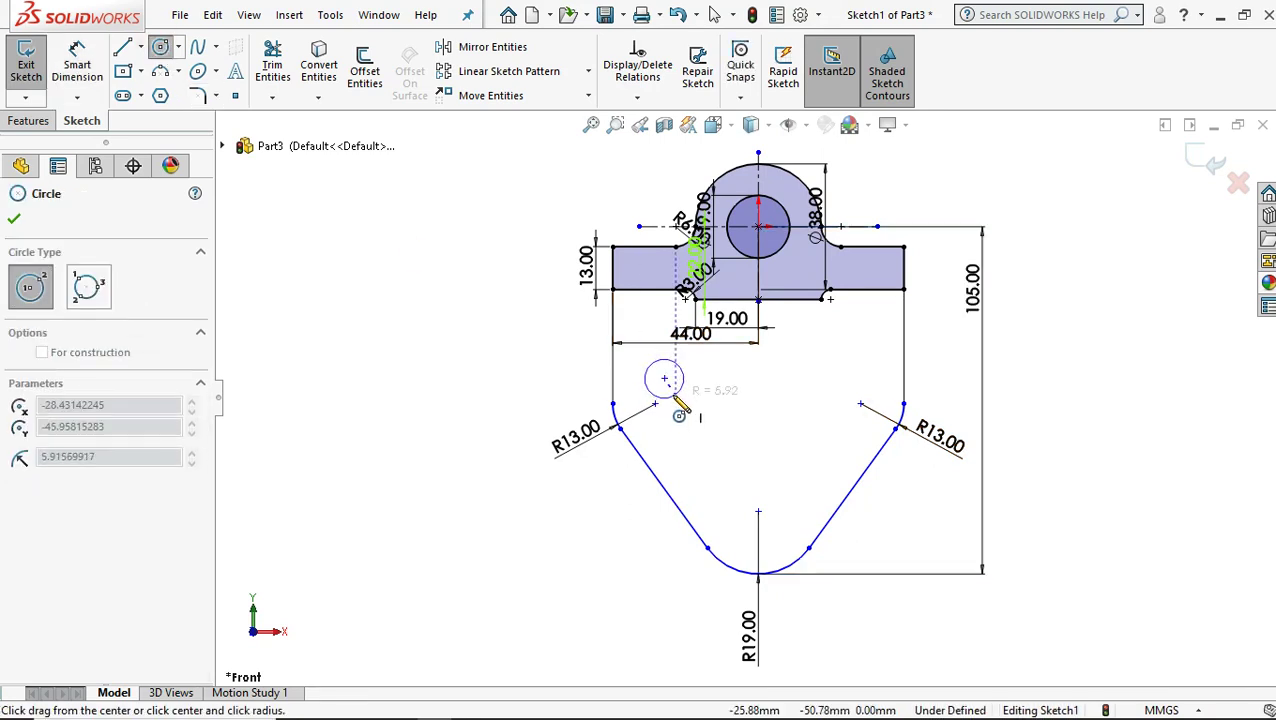
{"action": "left_click", "coordinate": [675, 395]}
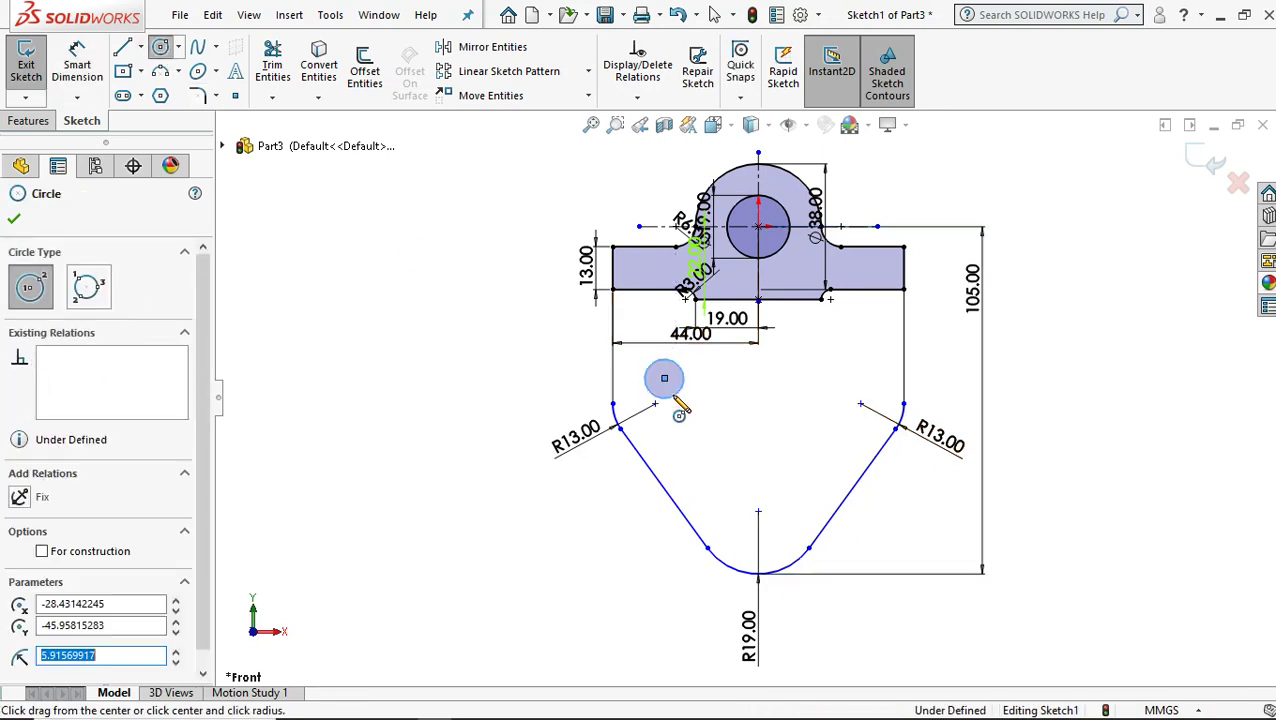
{"action": "left_click", "coordinate": [77, 65]}
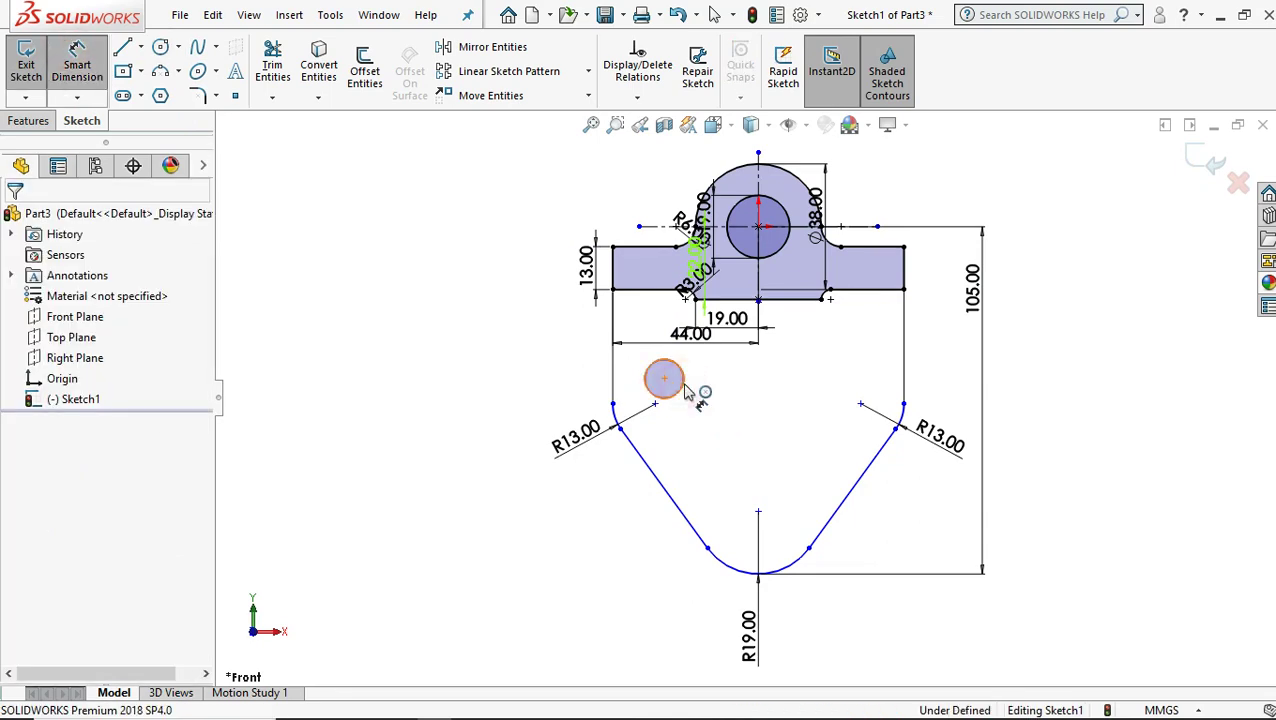
{"action": "left_click", "coordinate": [683, 390]}
{"action": "left_click", "coordinate": [717, 391]}
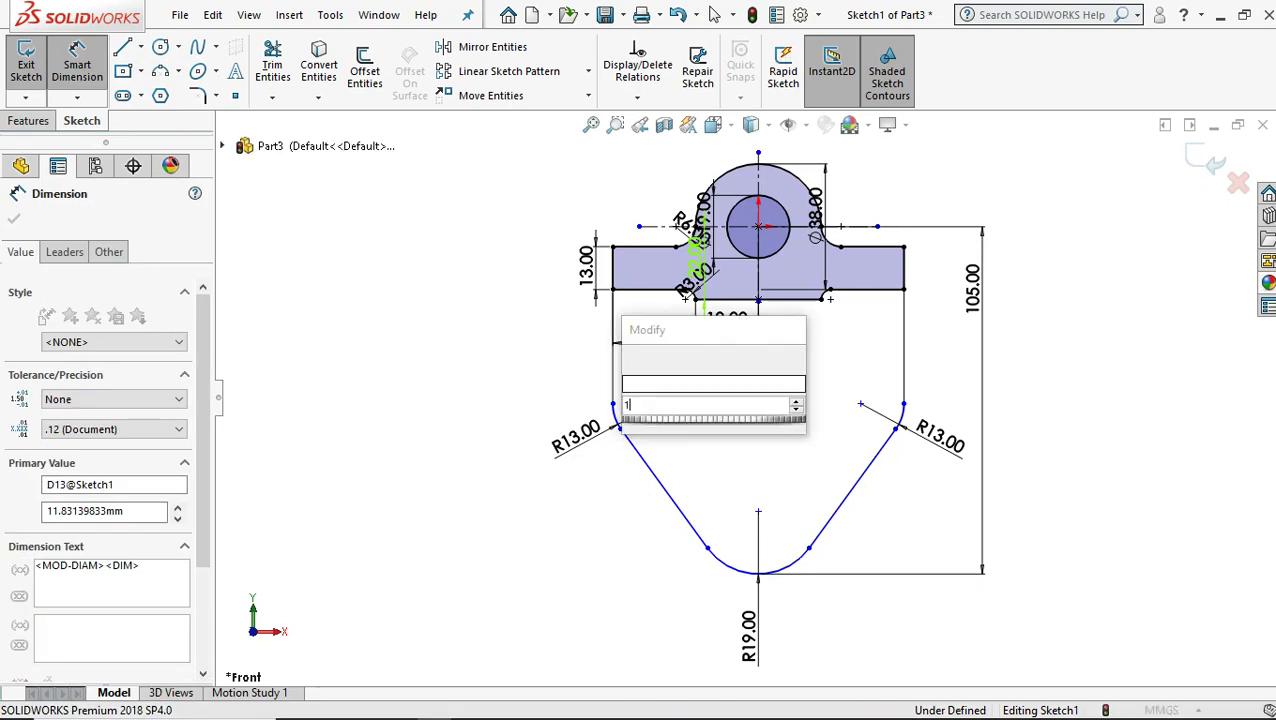
{"action": "type", "text": "10"}
{"action": "key", "text": "Return"}
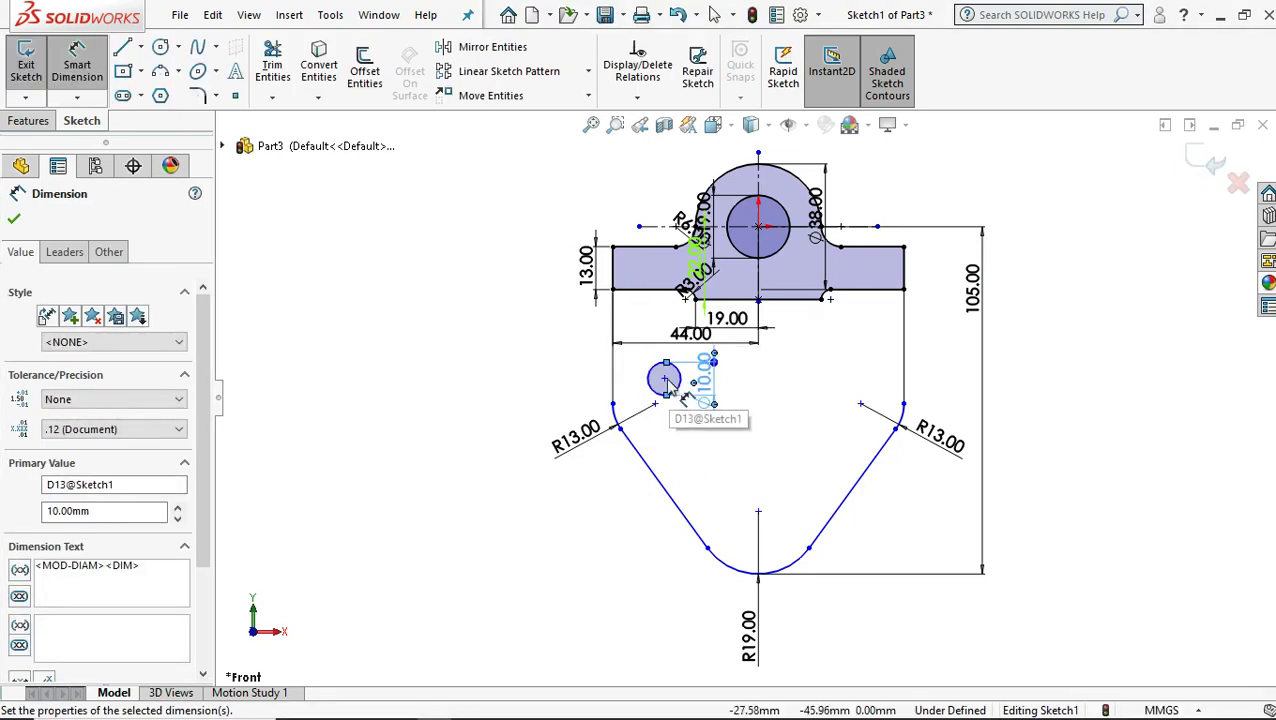
- Set the horizontal distance between the small circle's centre and the outline's left vertical line to 19 mm
{"action": "scroll", "coordinate": [665, 385], "scroll_direction": "down", "scroll_amount": 2}
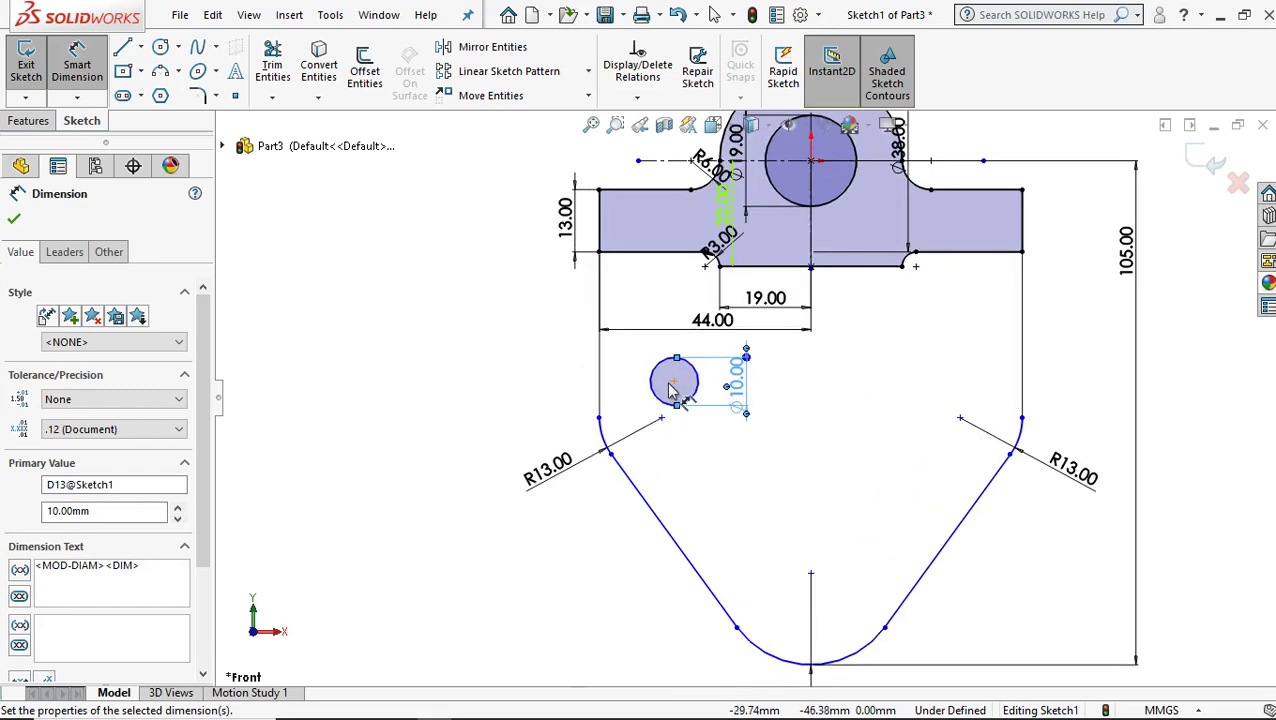
{"action": "left_click", "coordinate": [674, 384]}
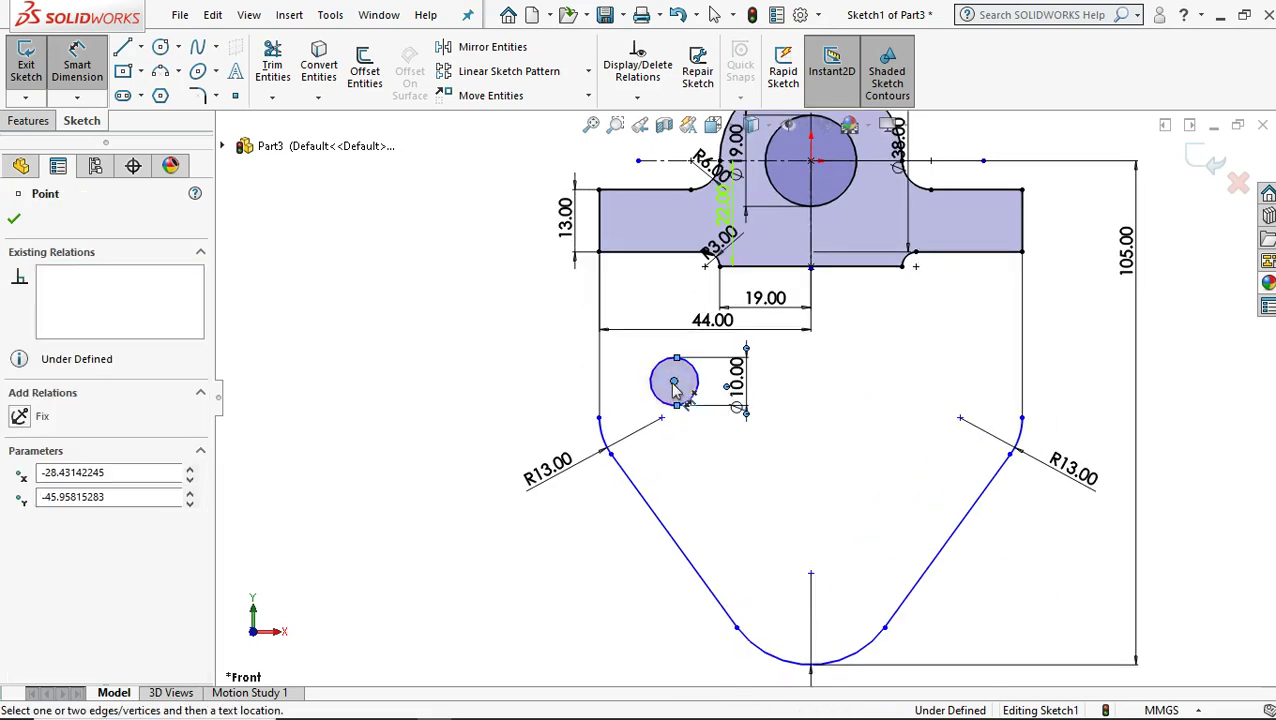
{"action": "left_click", "coordinate": [599, 376]}
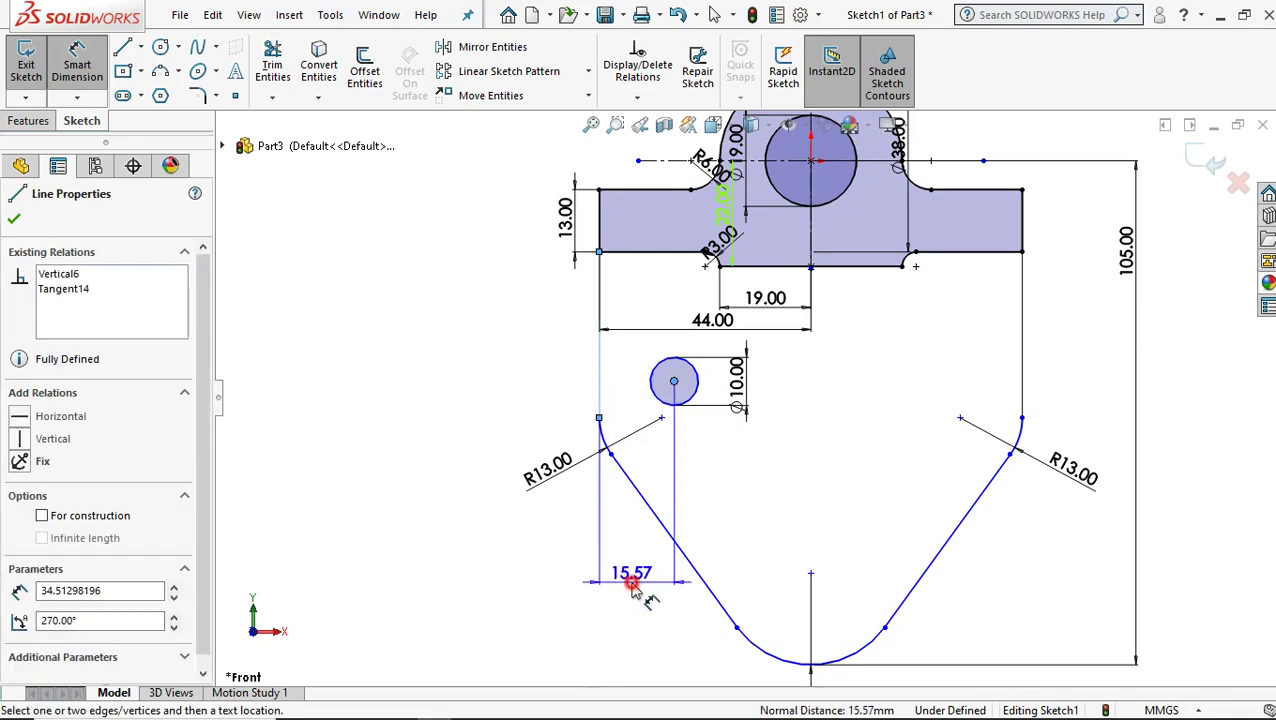
{"action": "left_click", "coordinate": [632, 591]}
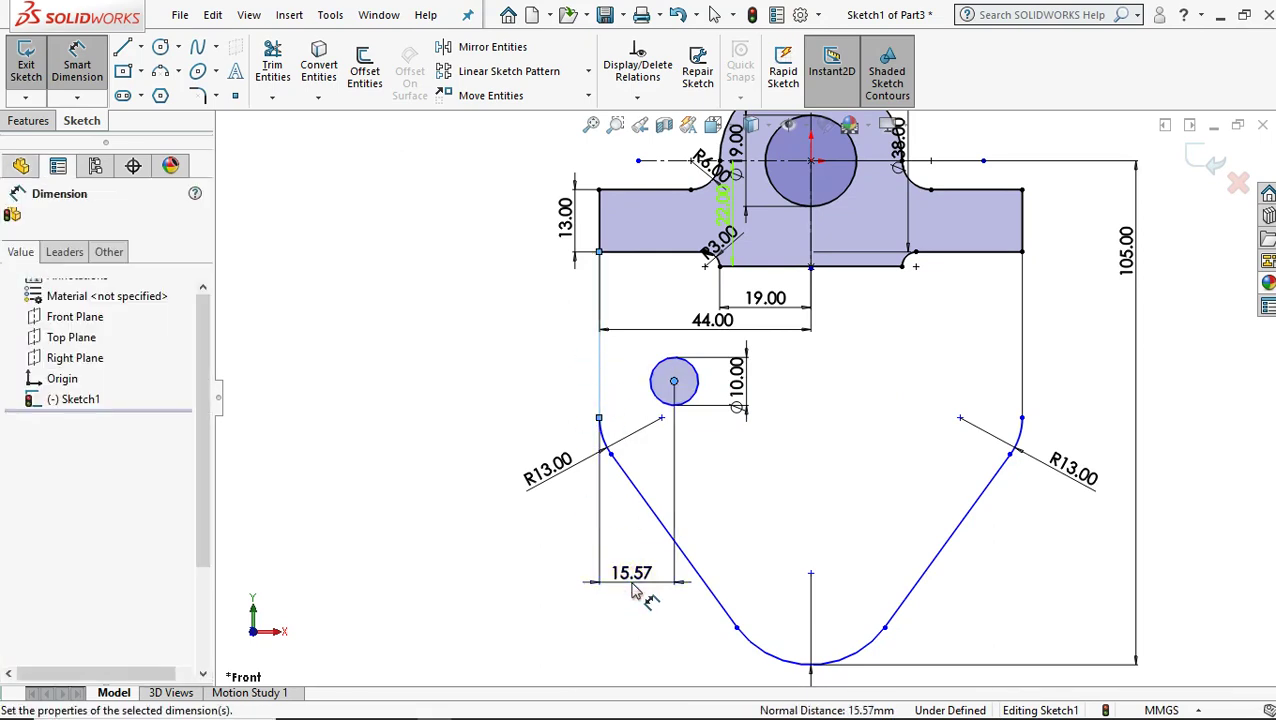
{"action": "type", "text": "19"}
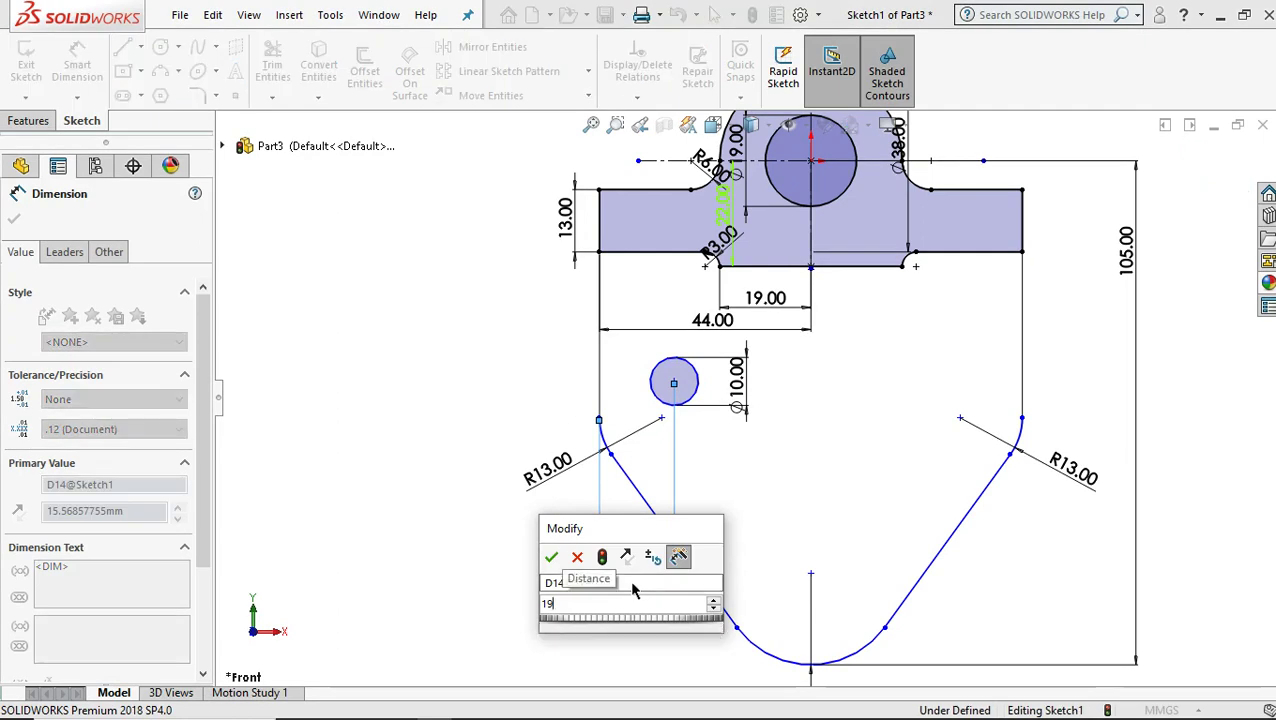
{"action": "key", "text": "Return"}
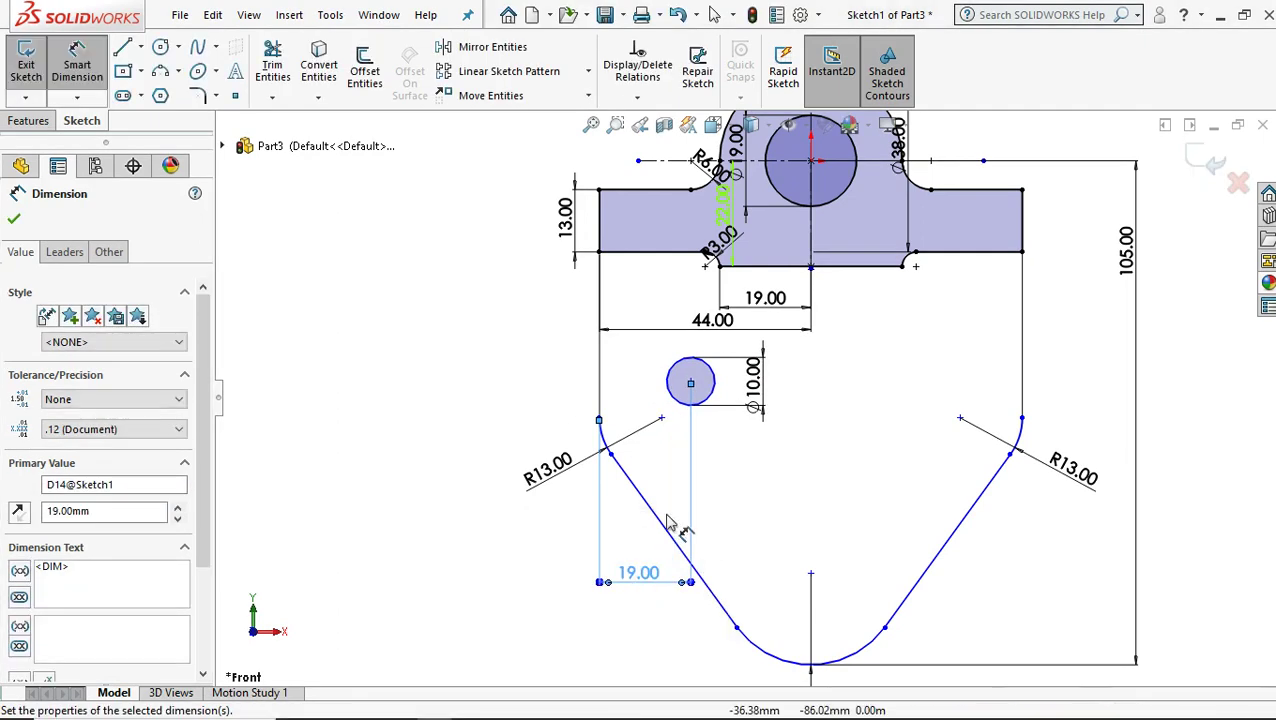
- Set the vertical distance between the small circle's centre and the central hole's centre to 50 mm
{"action": "left_click", "coordinate": [692, 382]}
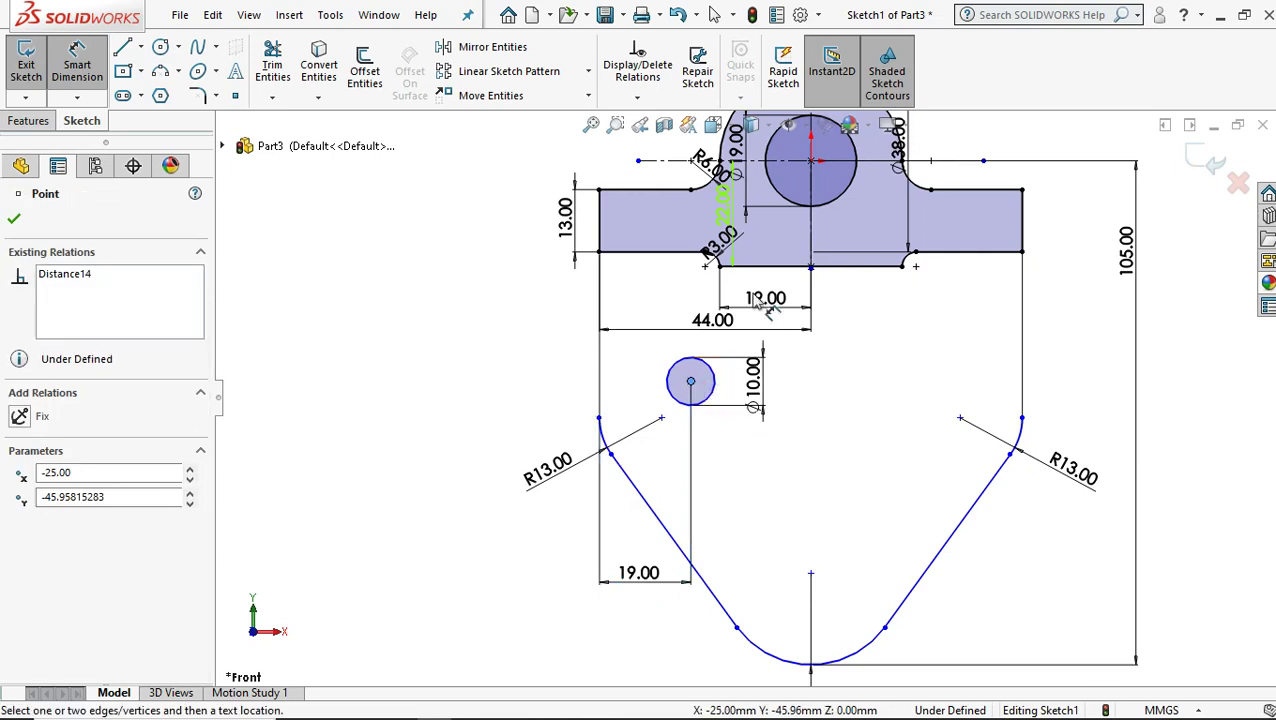
{"action": "left_click", "coordinate": [811, 163]}
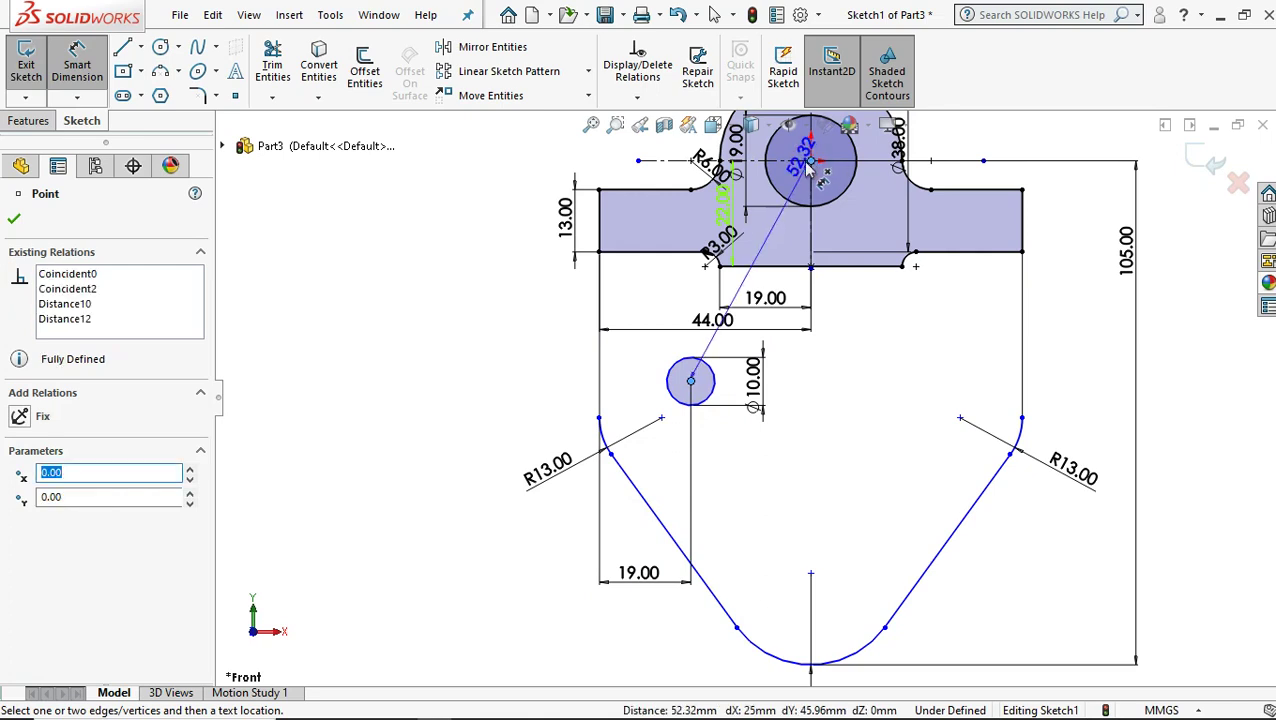
{"action": "left_click", "coordinate": [489, 246]}
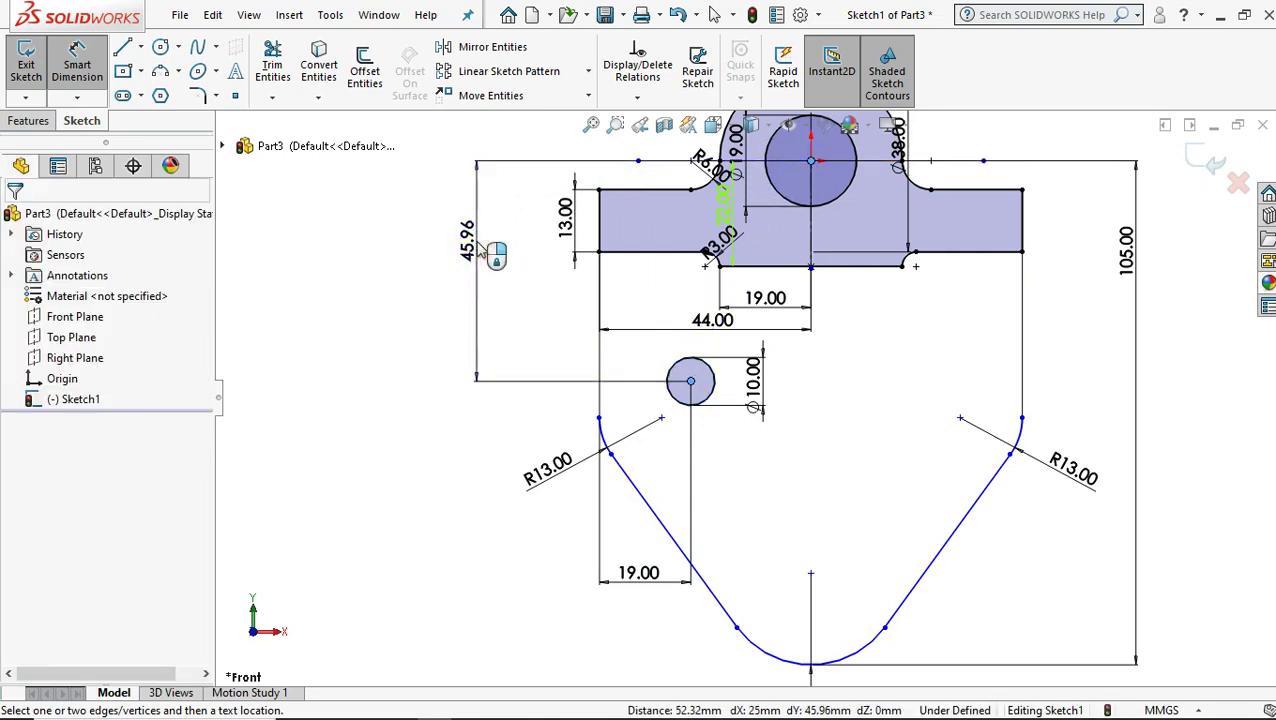
{"action": "double_click", "coordinate": [480, 246]}
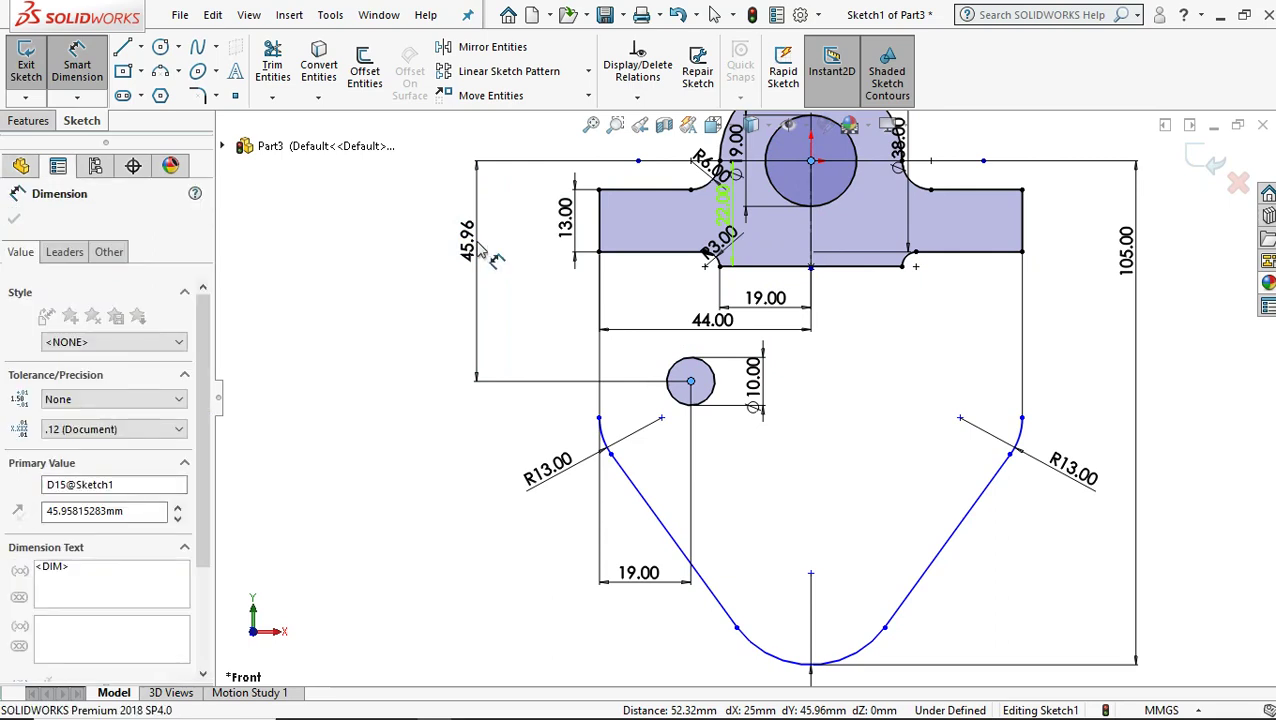
{"action": "type", "text": "50"}
{"action": "key", "text": "Escape"}
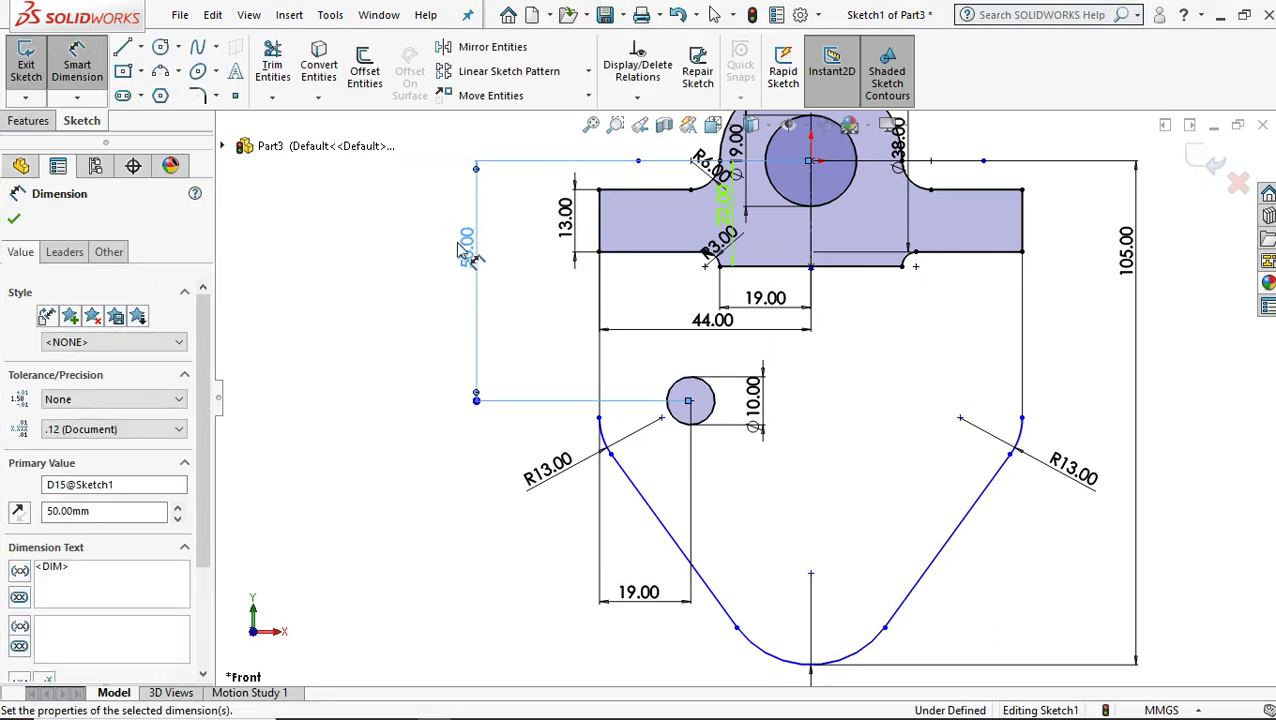
- Mirror the 10 mm circle about the vertical centreline, keeping the original
{"action": "left_click", "coordinate": [458, 46]}
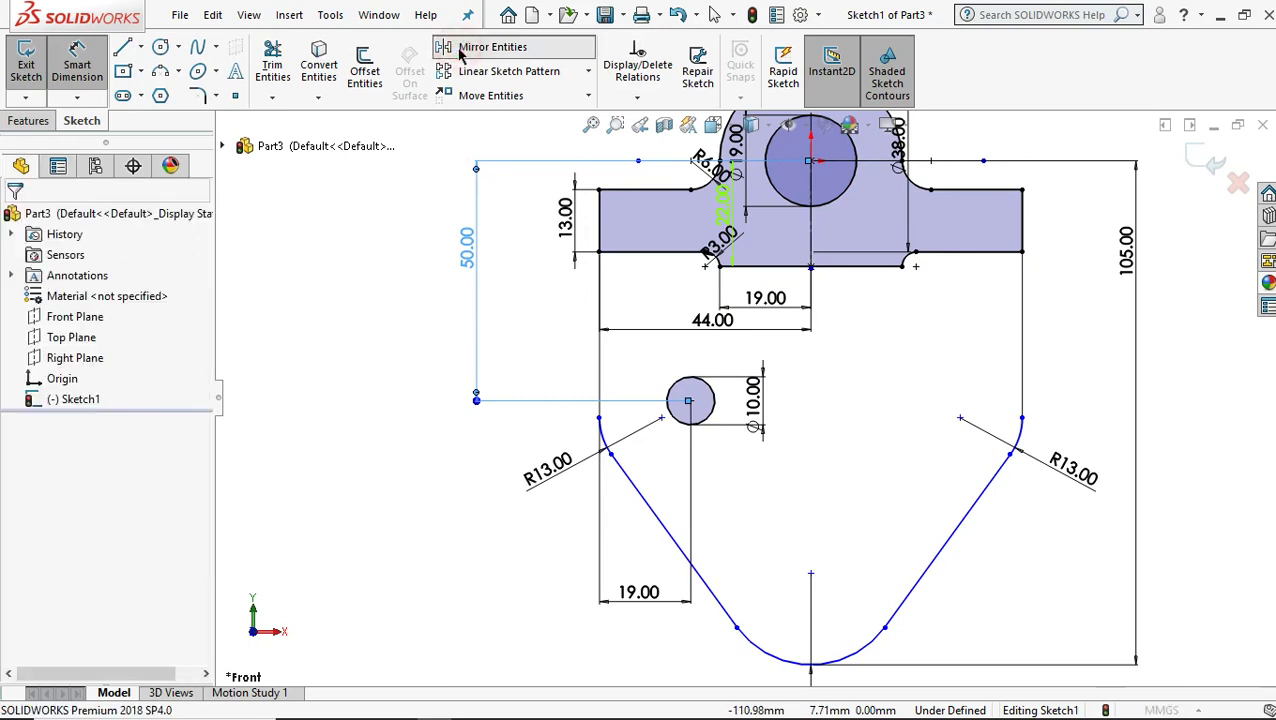
{"action": "left_click", "coordinate": [137, 450]}
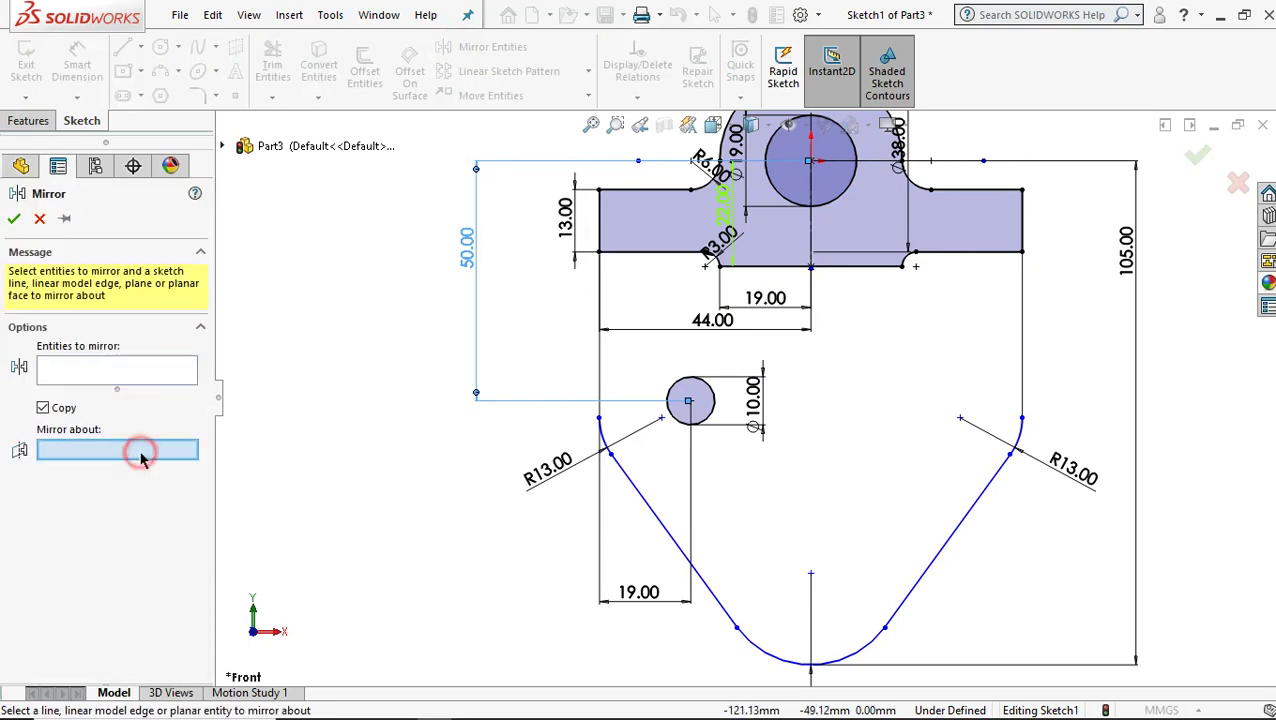
{"action": "scroll", "coordinate": [748, 401], "scroll_direction": "up", "scroll_amount": 1}
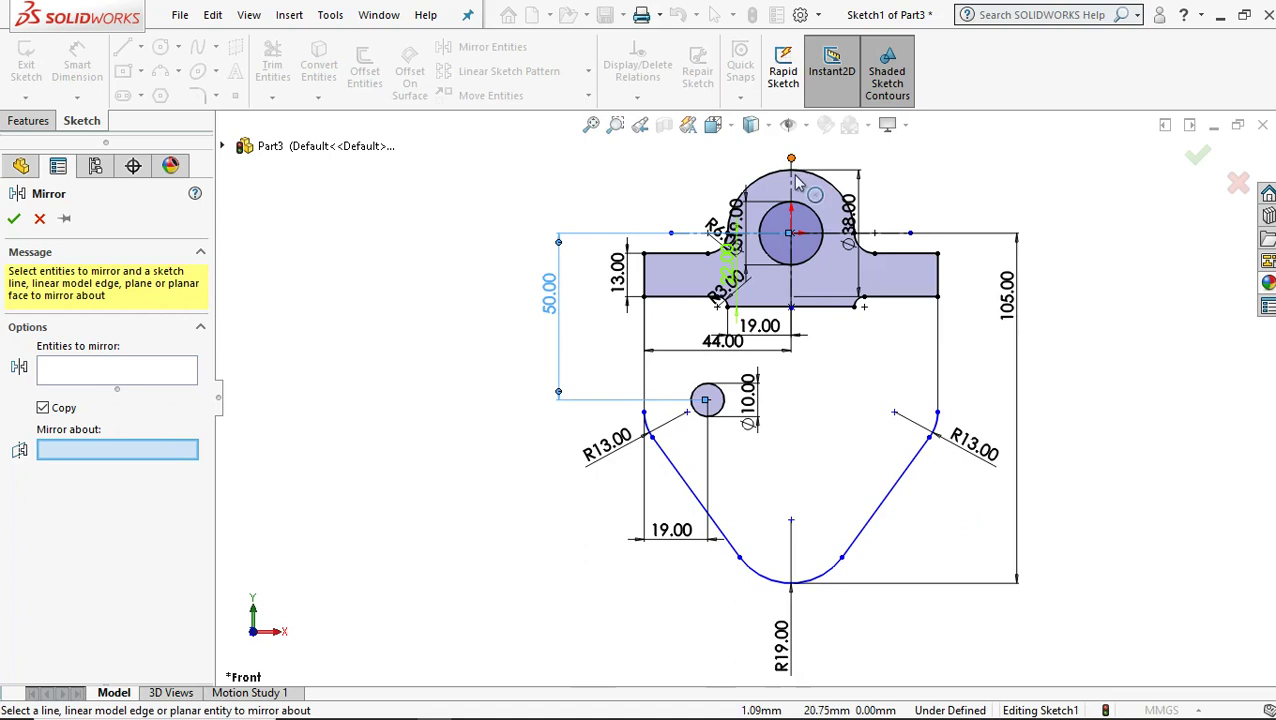
{"action": "left_click", "coordinate": [792, 188]}
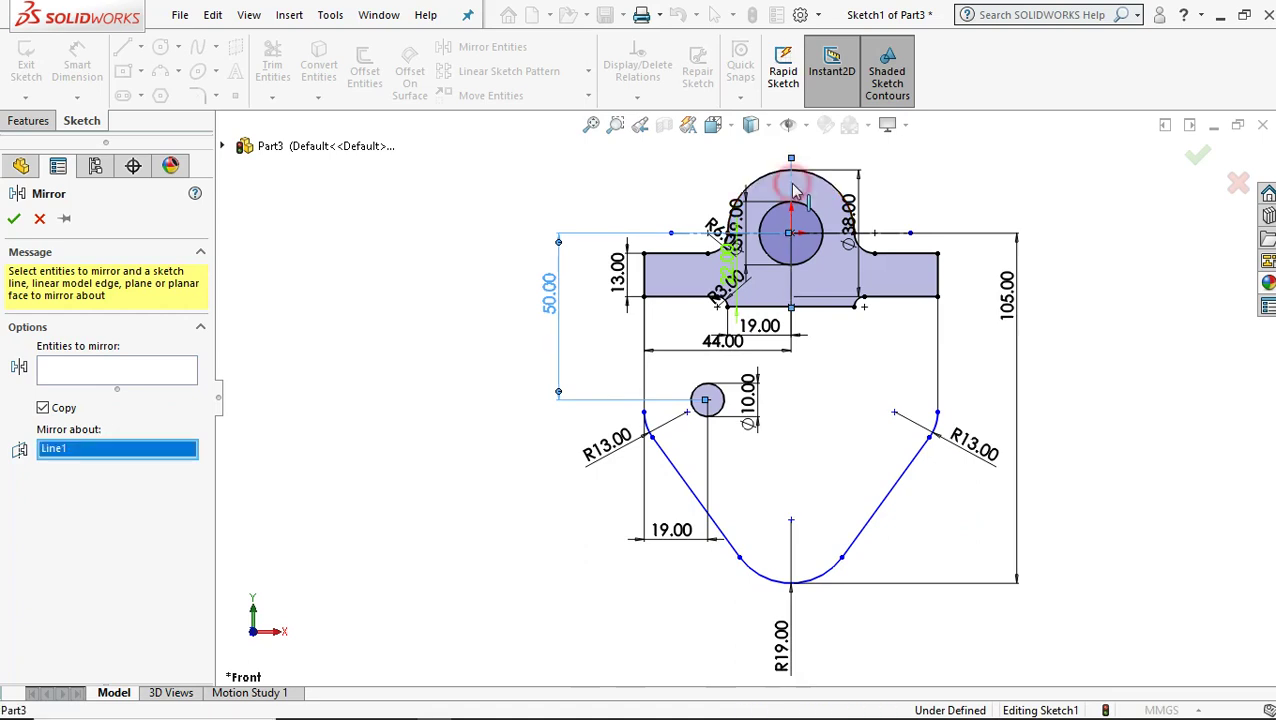
{"action": "left_click", "coordinate": [134, 372]}
{"action": "left_click", "coordinate": [712, 406]}
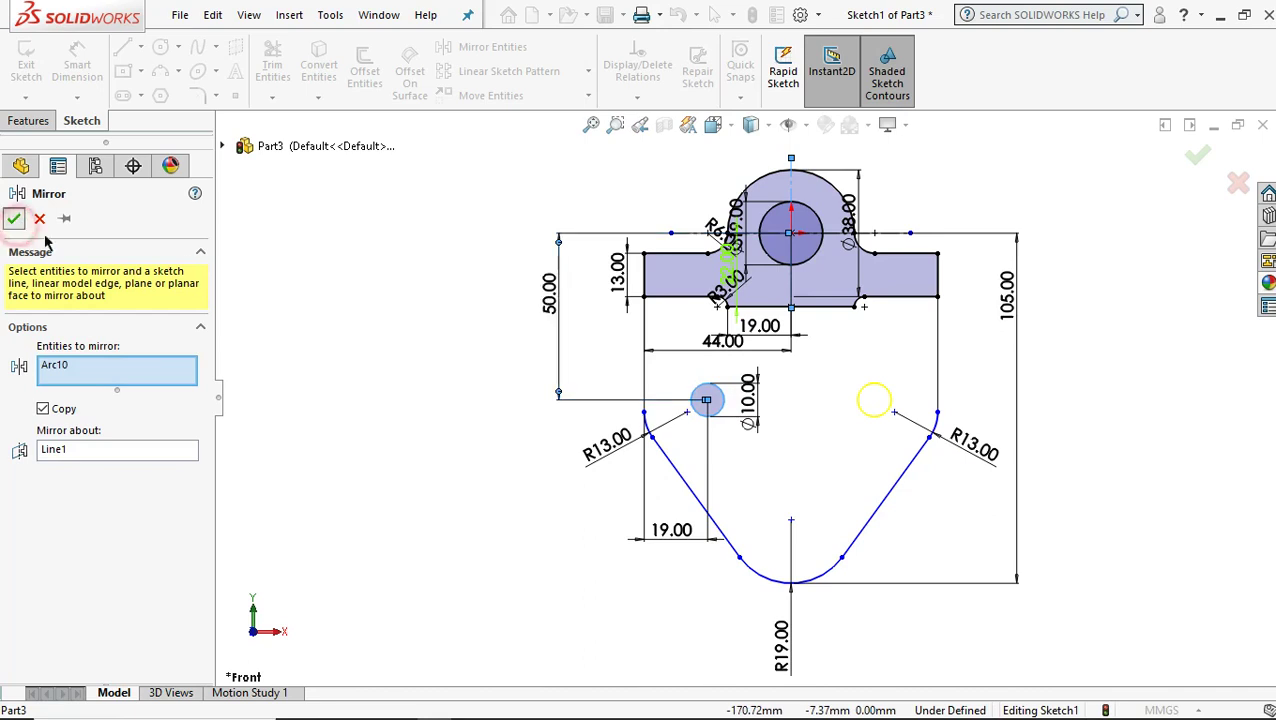
{"action": "left_click", "coordinate": [14, 218]}
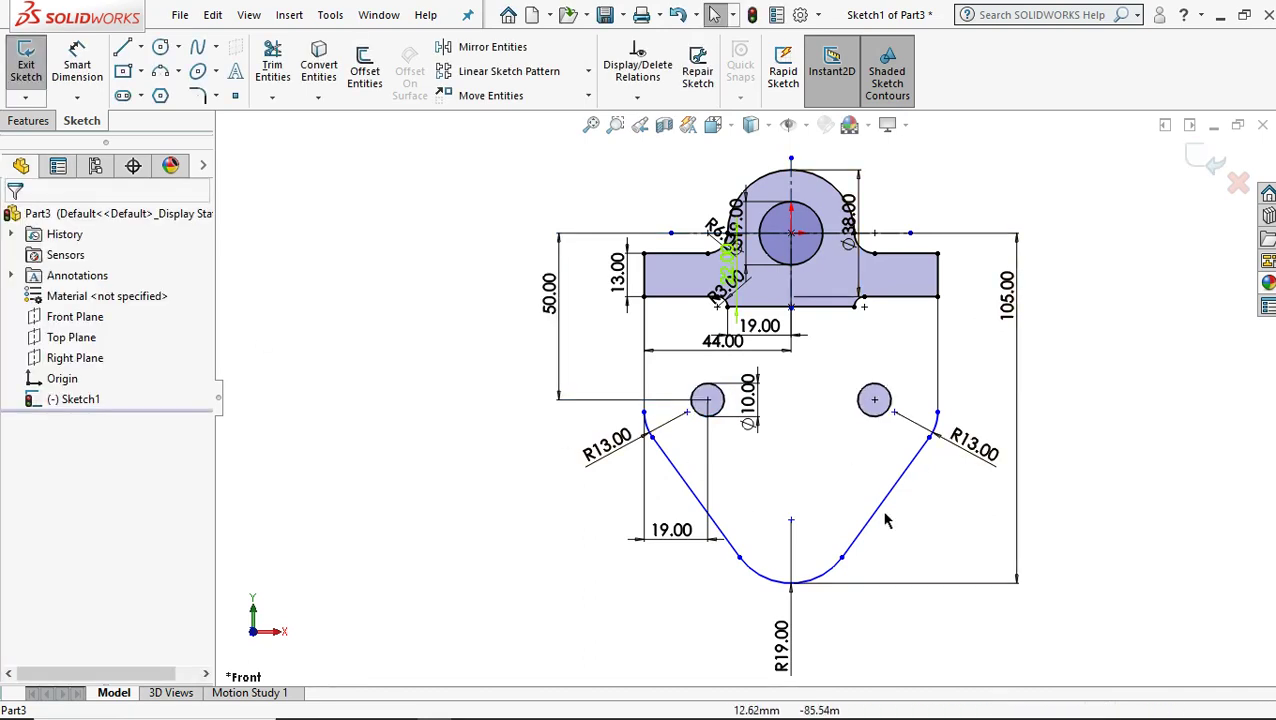
- Extrude the lower plate region of the sketch, with its two holes, as a 10 mm blind boss
{"action": "left_click", "coordinate": [47, 122]}
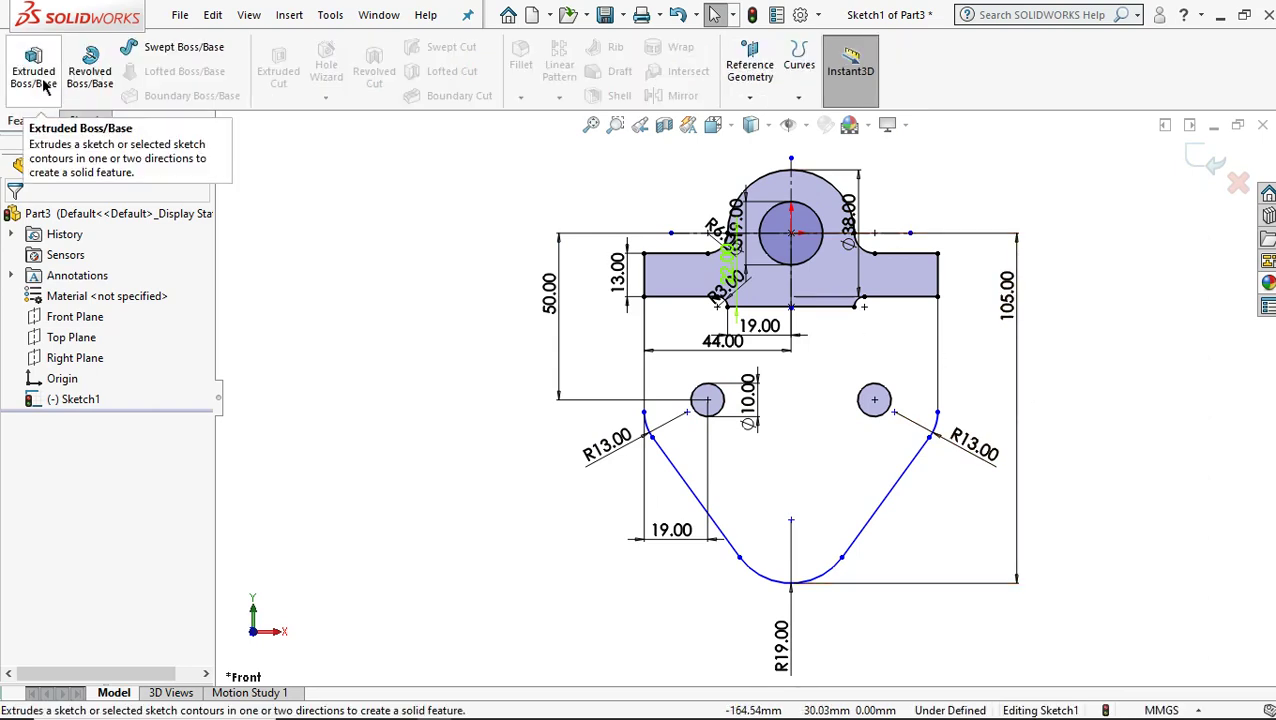
{"action": "left_click", "coordinate": [41, 85]}
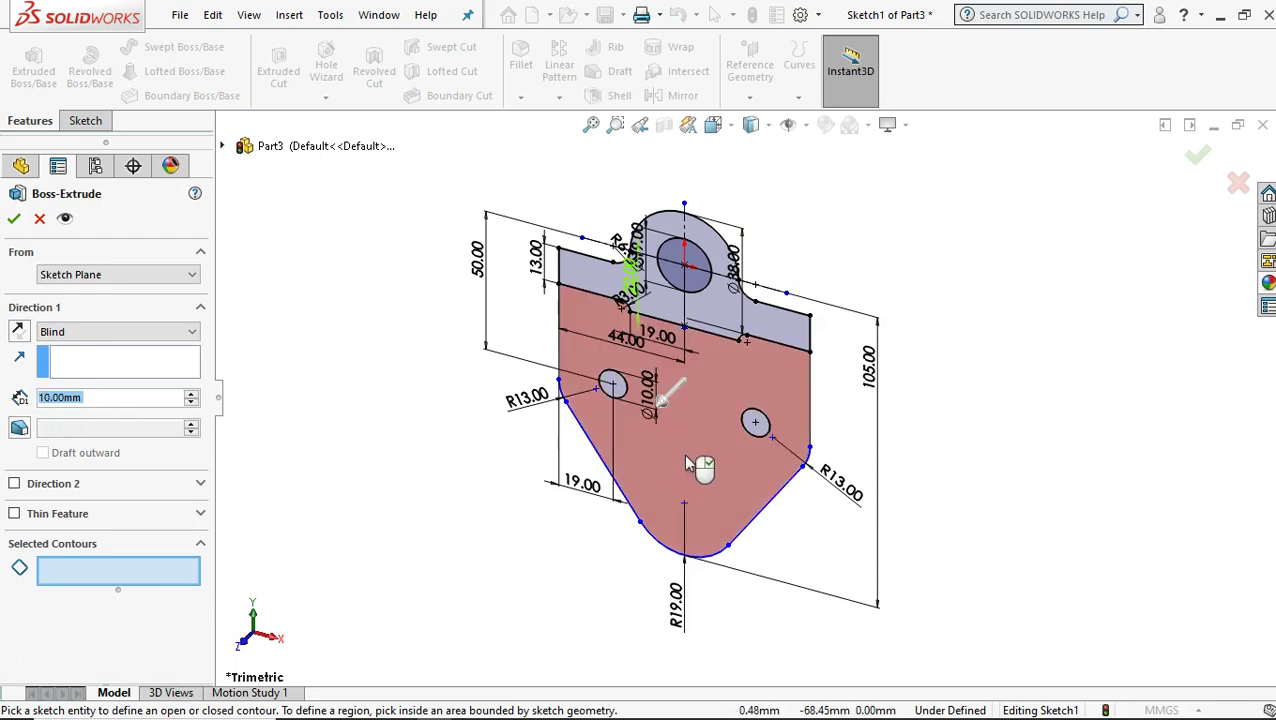
{"action": "left_click", "coordinate": [688, 464]}
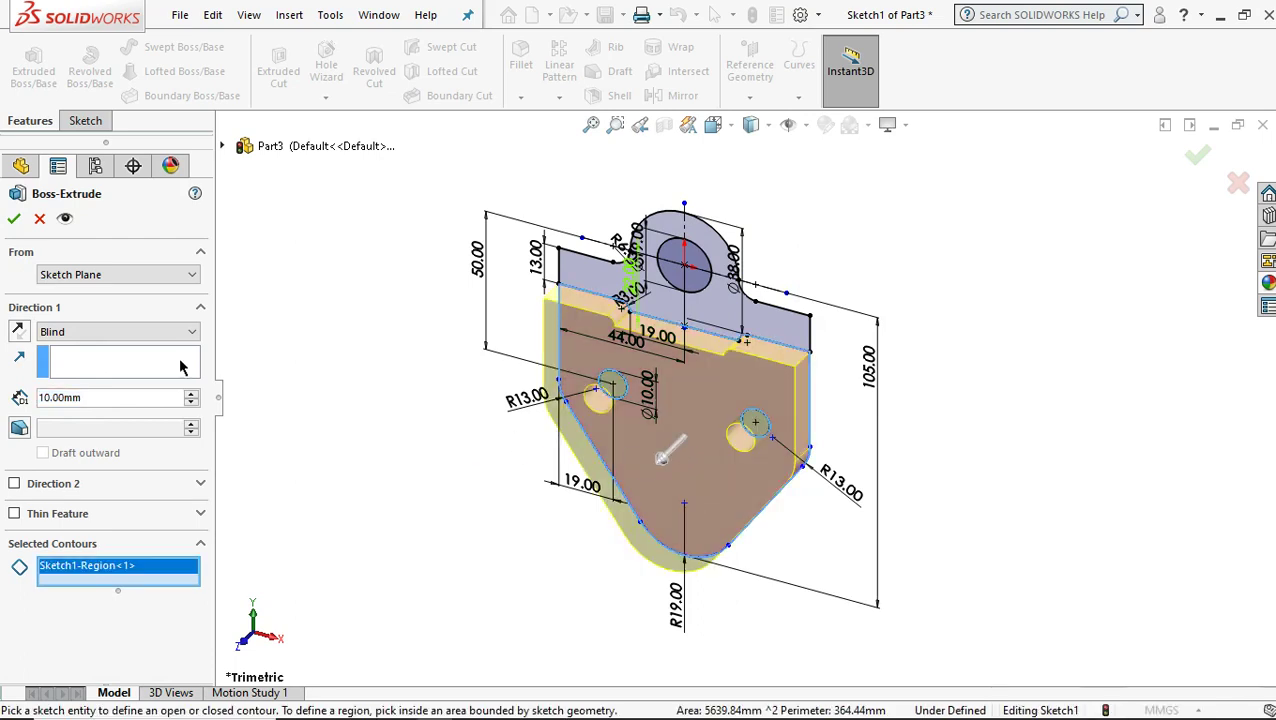
{"action": "left_click", "coordinate": [16, 220]}
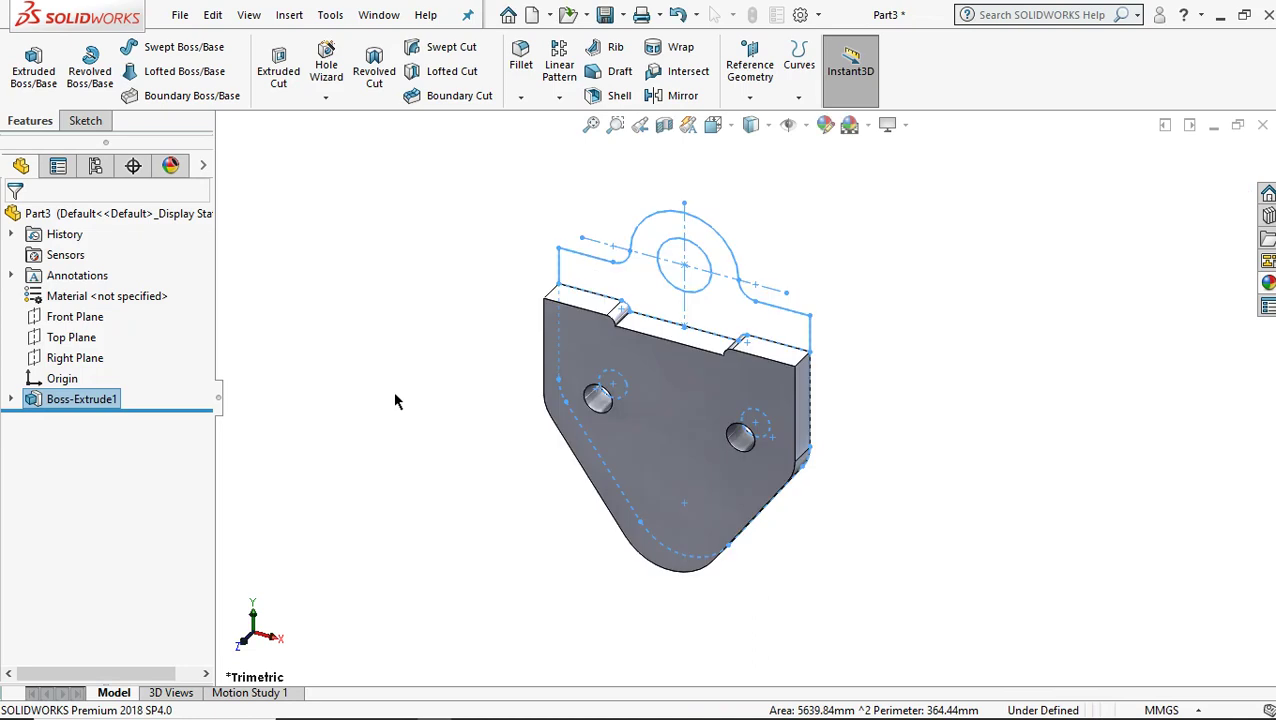
- Reuse the plate's sketch to extrude its upper bearing and flange region 50 mm blind, merged with the plate
{"action": "left_click", "coordinate": [12, 400]}
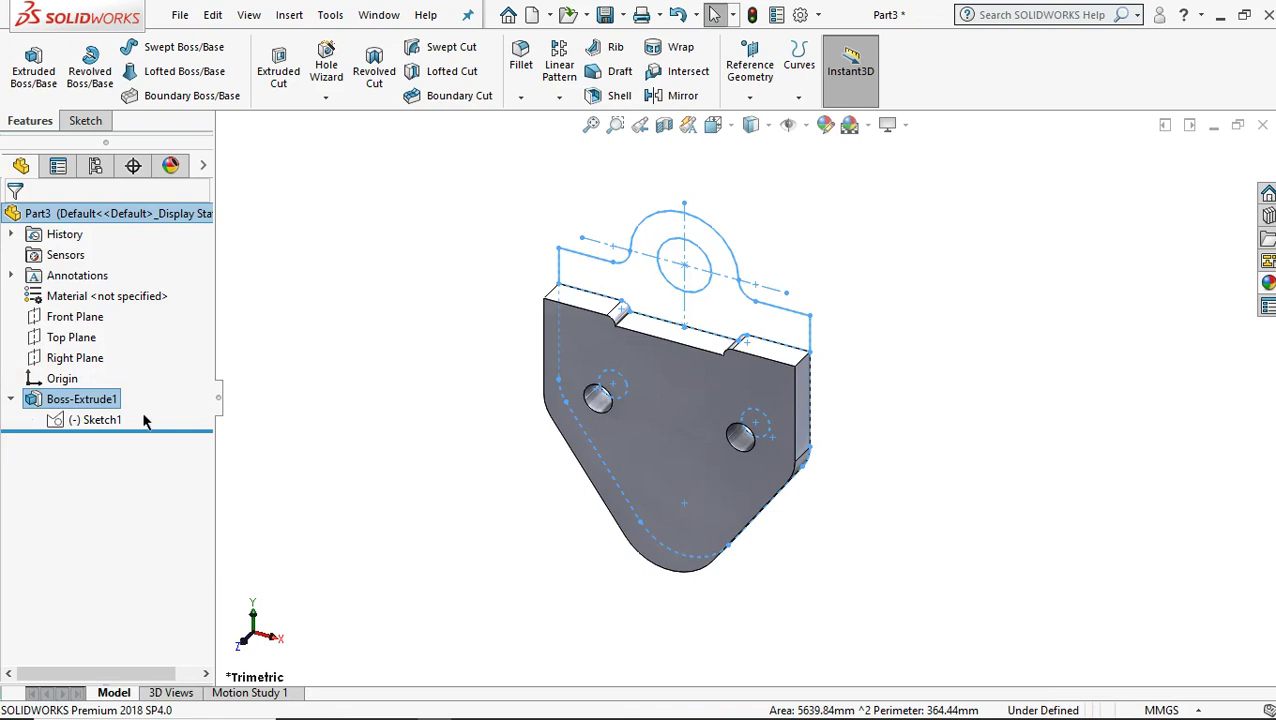
{"action": "left_click", "coordinate": [100, 421]}
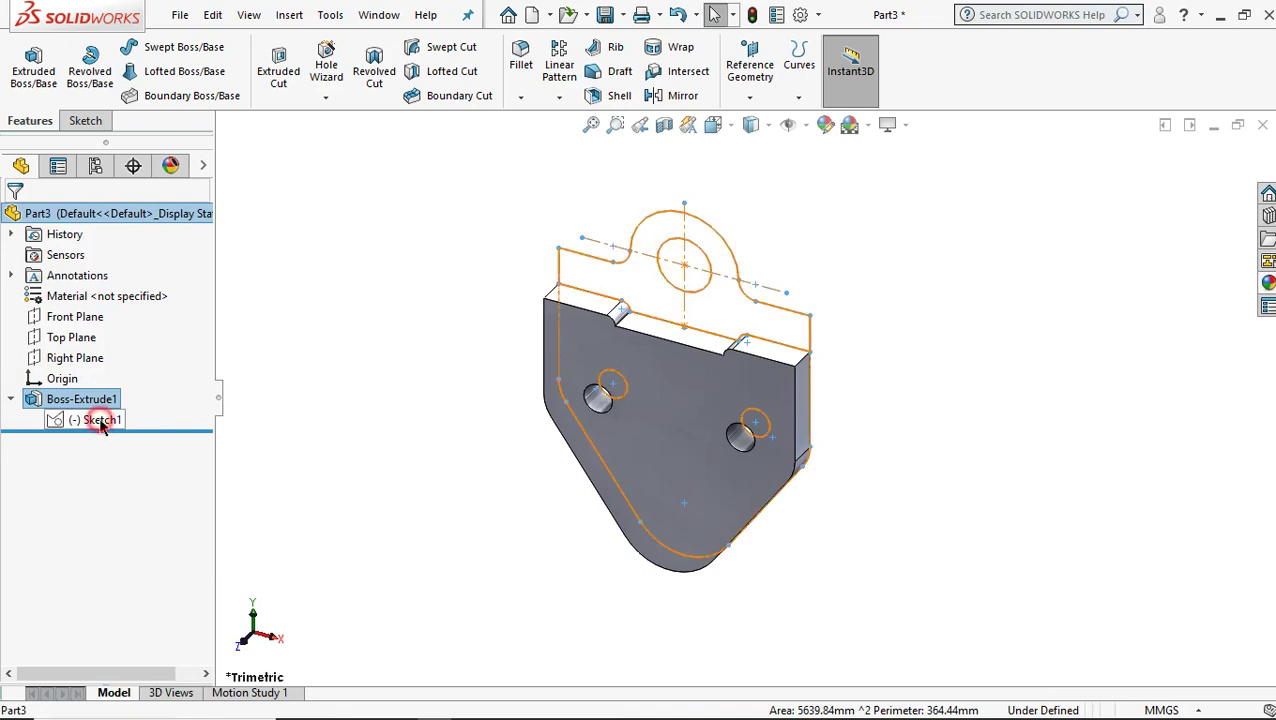
{"action": "left_click", "coordinate": [44, 84]}
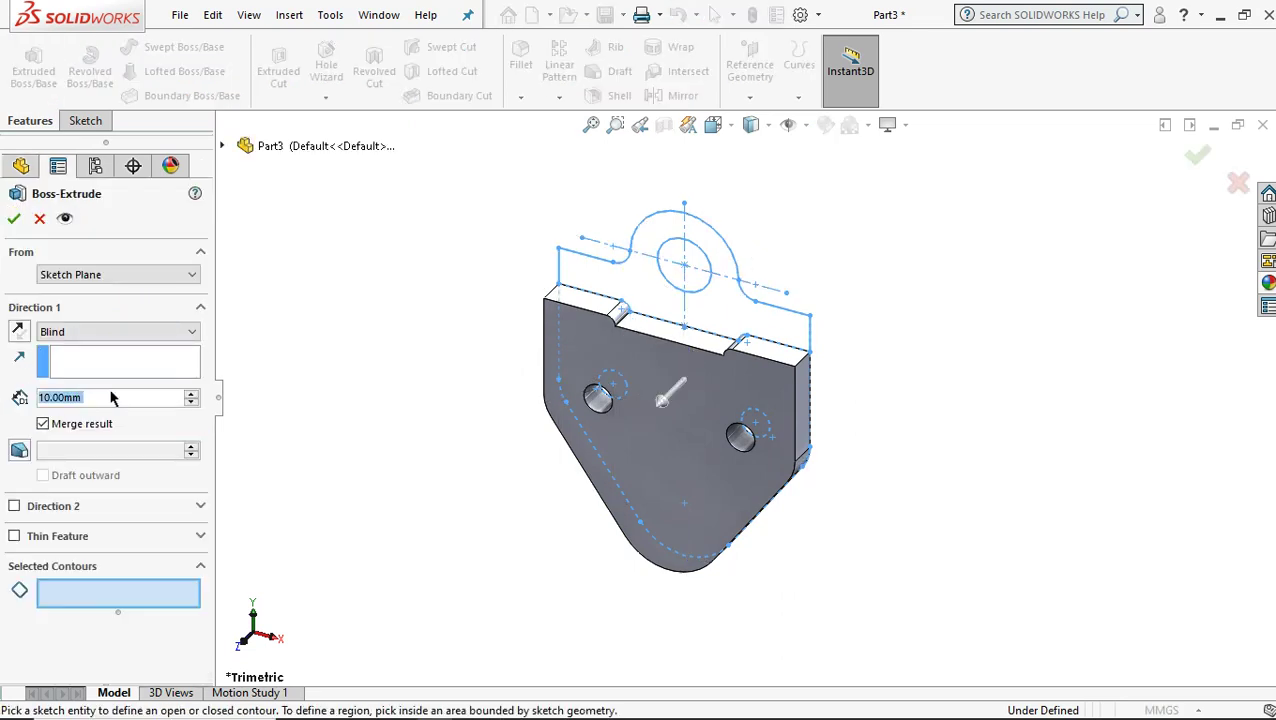
{"action": "type", "text": "50"}
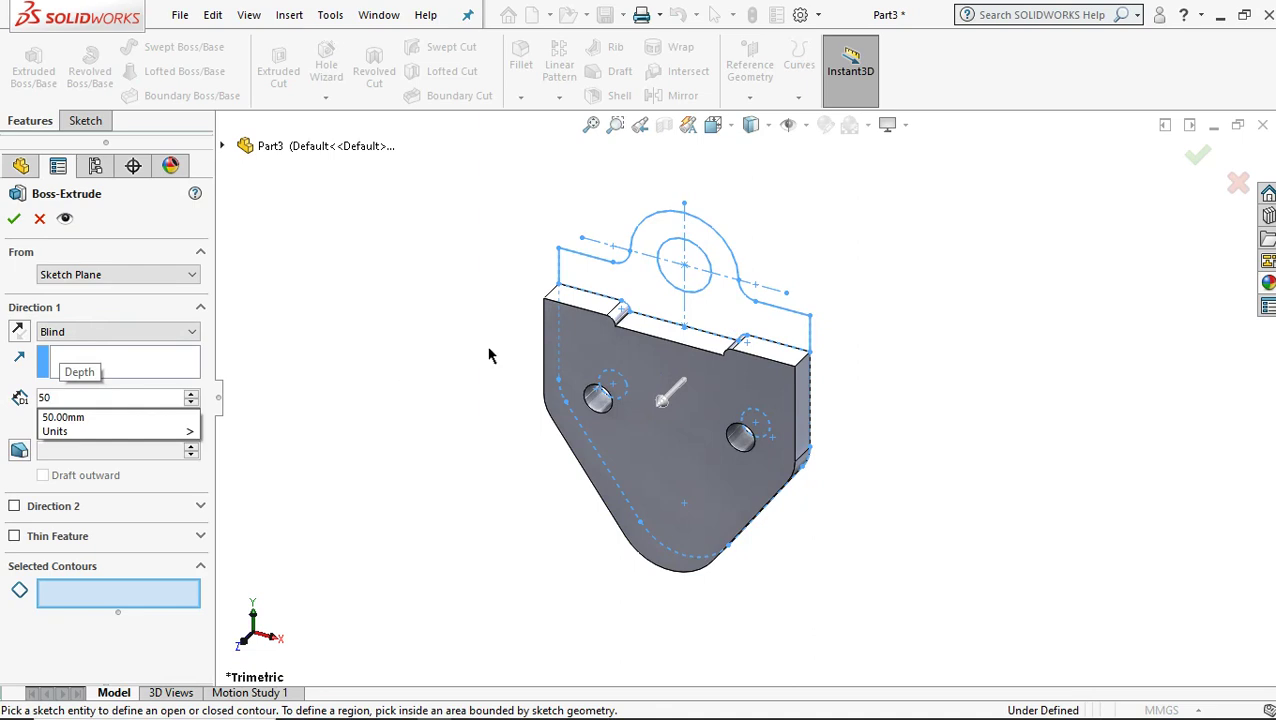
{"action": "left_click", "coordinate": [652, 290]}
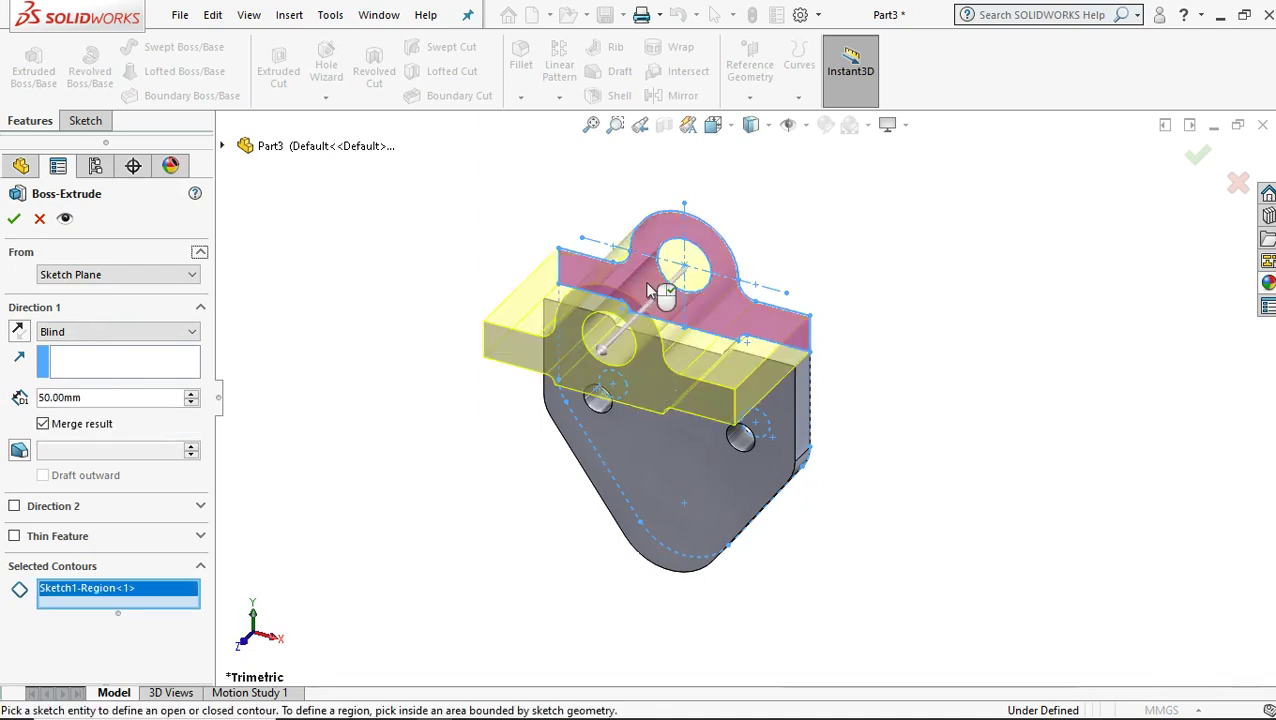
{"action": "left_click", "coordinate": [13, 219]}
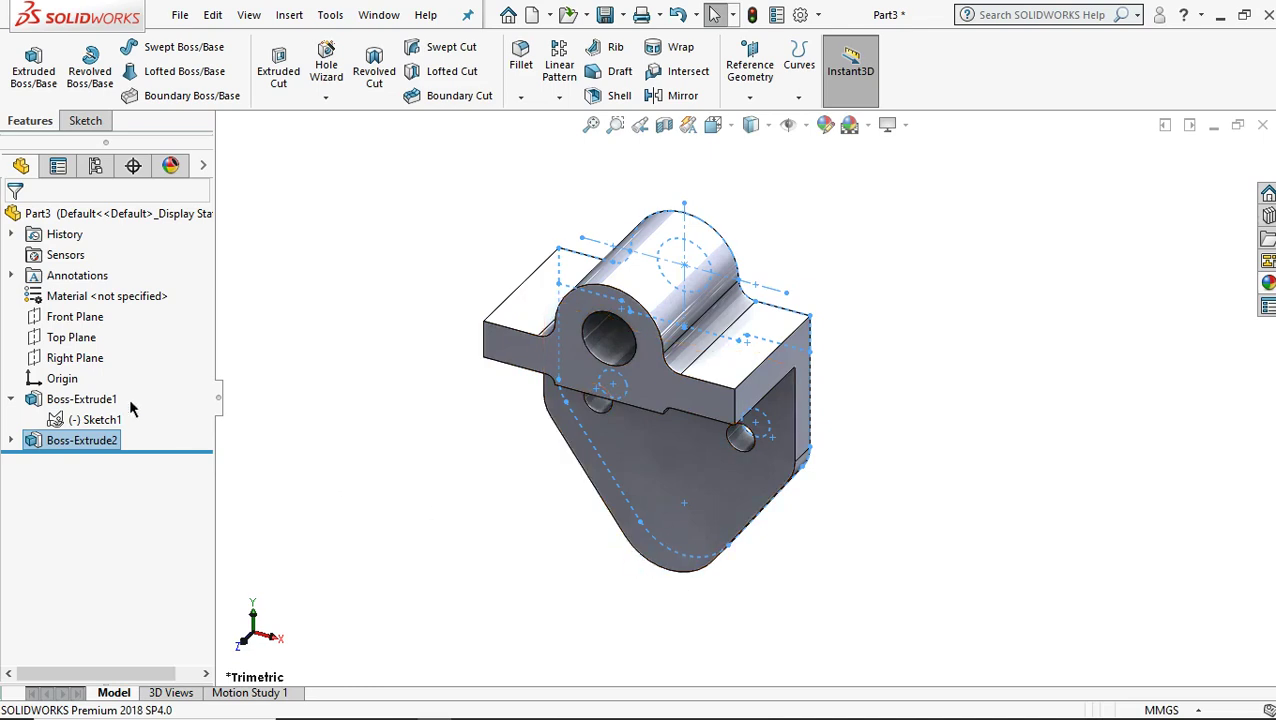
- Sketch a closed right triangle on the Right Plane between the flange's front lower corner, the plate's front face and the plate's bottom corner
{"action": "left_click", "coordinate": [74, 358]}
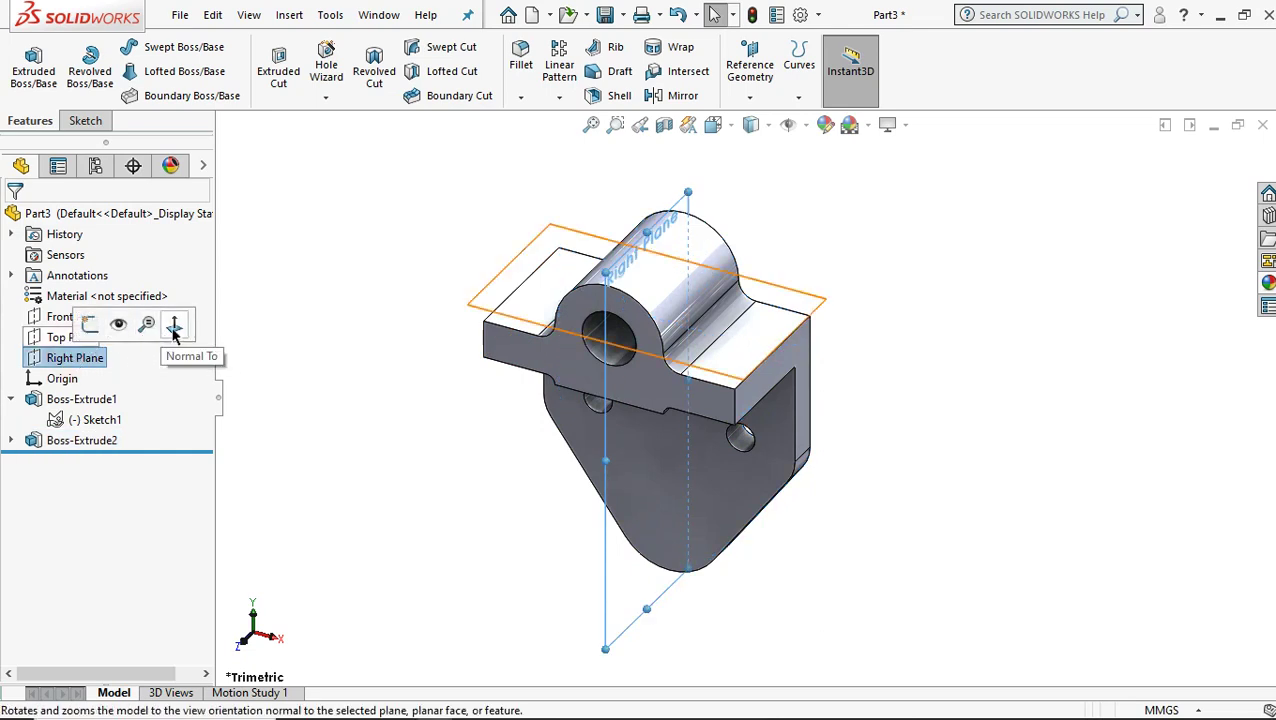
{"action": "left_click", "coordinate": [89, 324]}
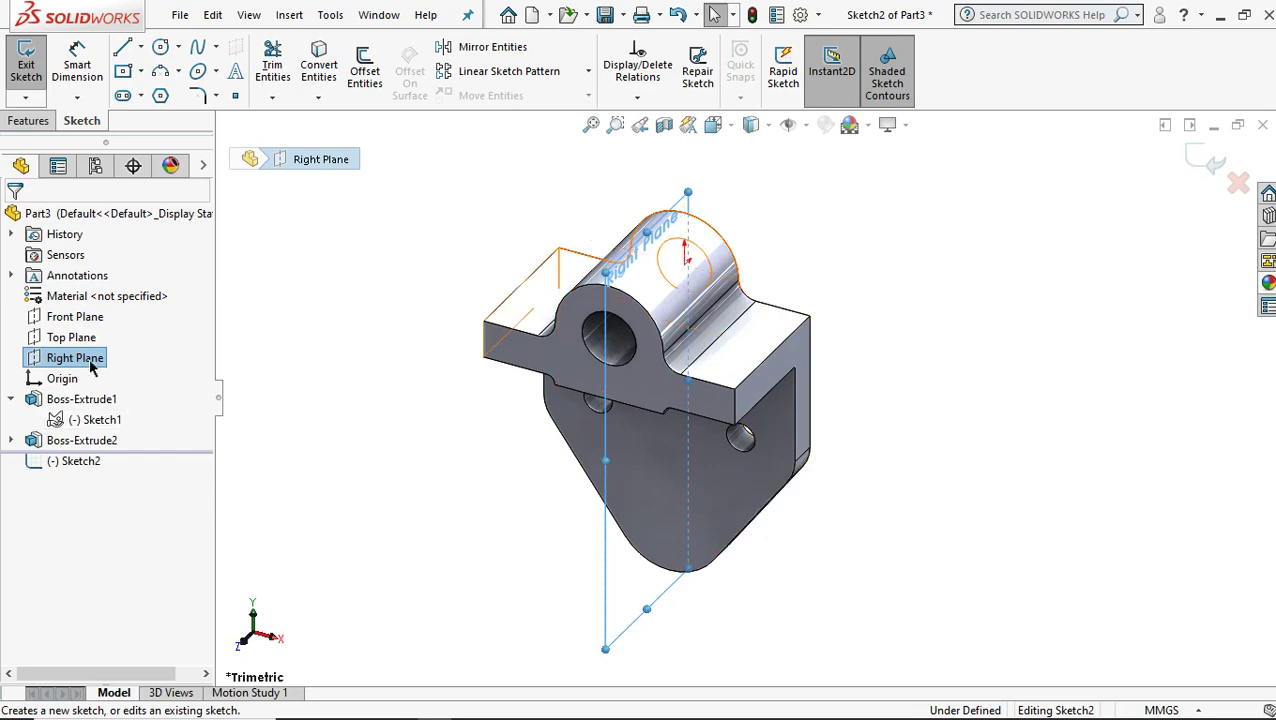
{"action": "left_click", "coordinate": [89, 363]}
{"action": "right_click", "coordinate": [89, 363]}
{"action": "left_click", "coordinate": [162, 331]}
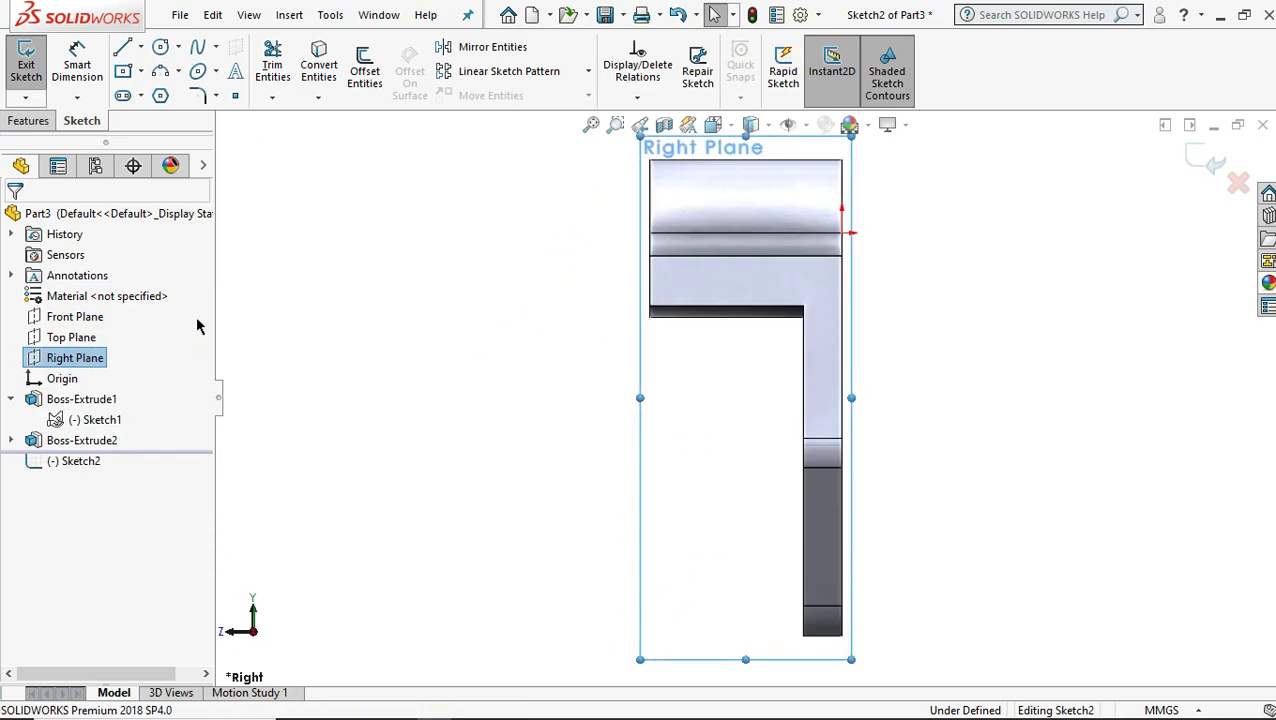
{"action": "left_click", "coordinate": [124, 48]}
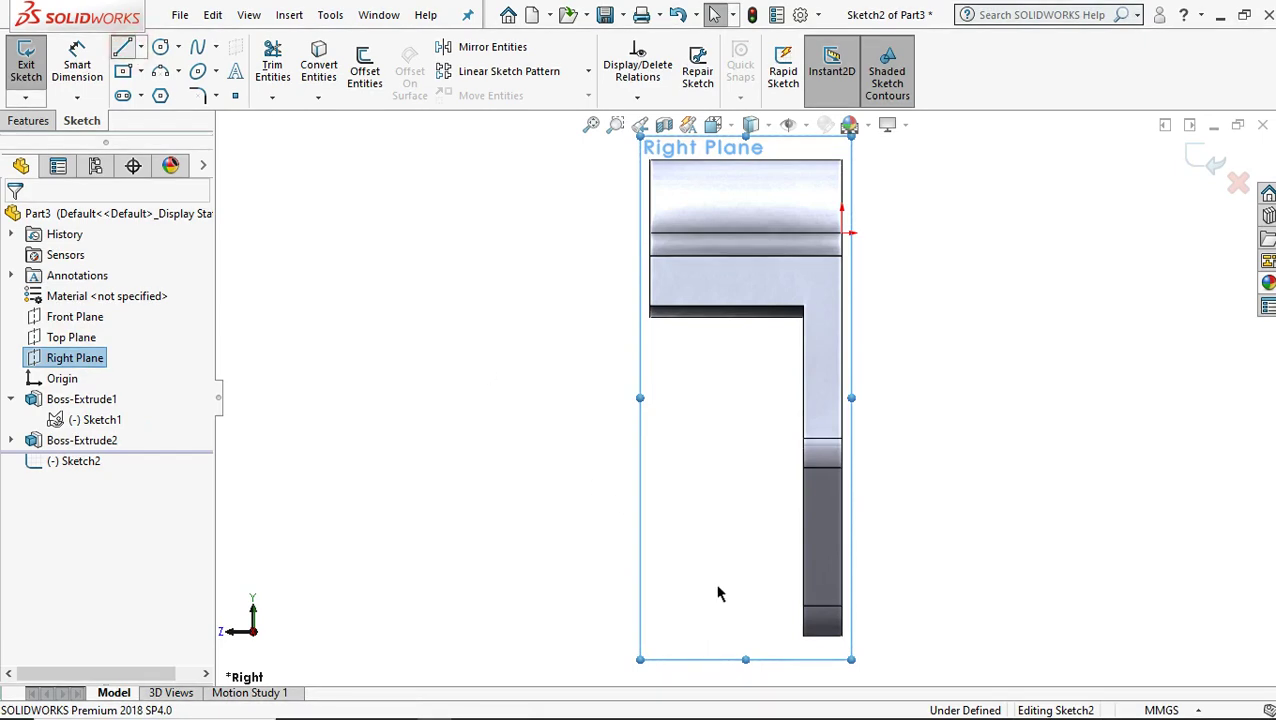
{"action": "left_click", "coordinate": [802, 635]}
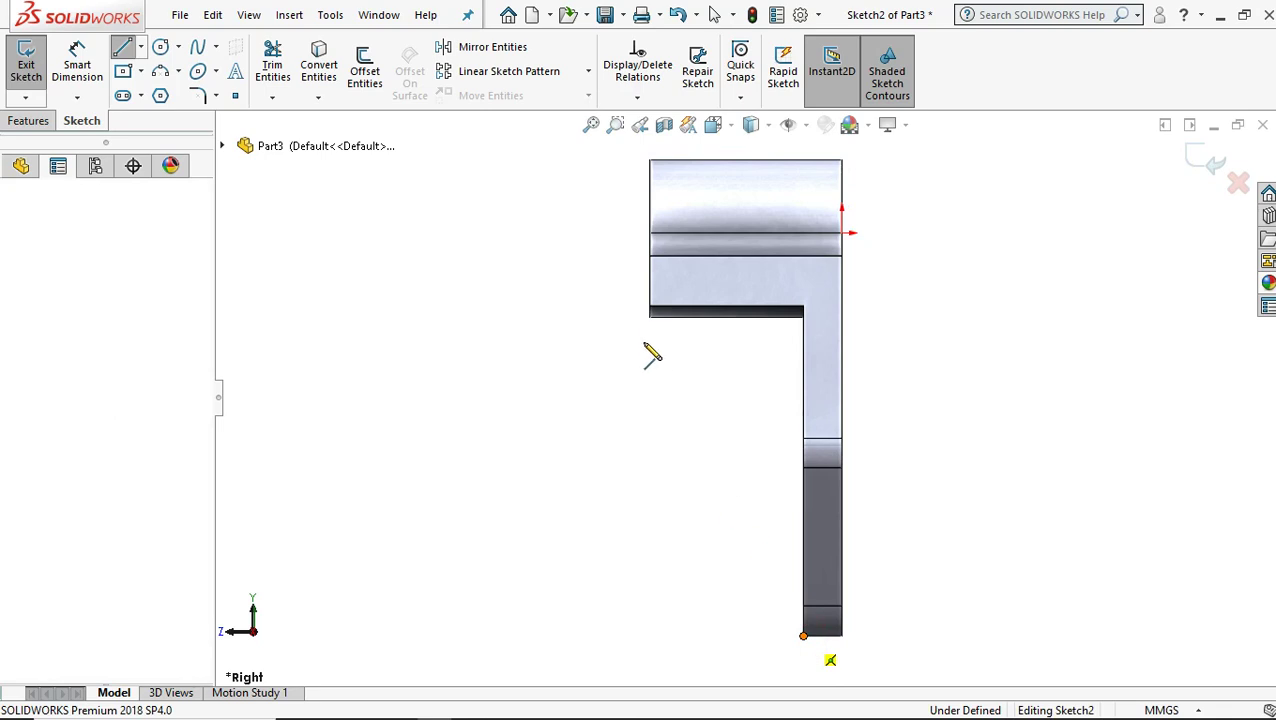
{"action": "left_click", "coordinate": [649, 318]}
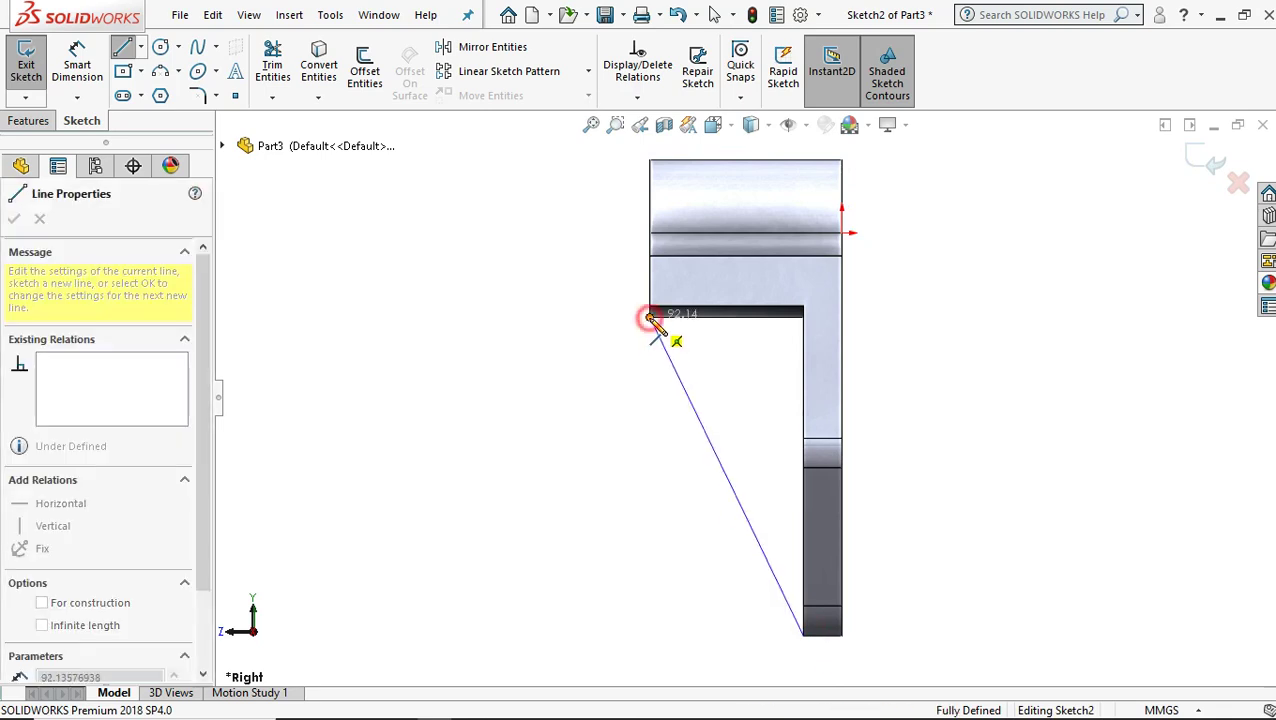
{"action": "left_click", "coordinate": [803, 317]}
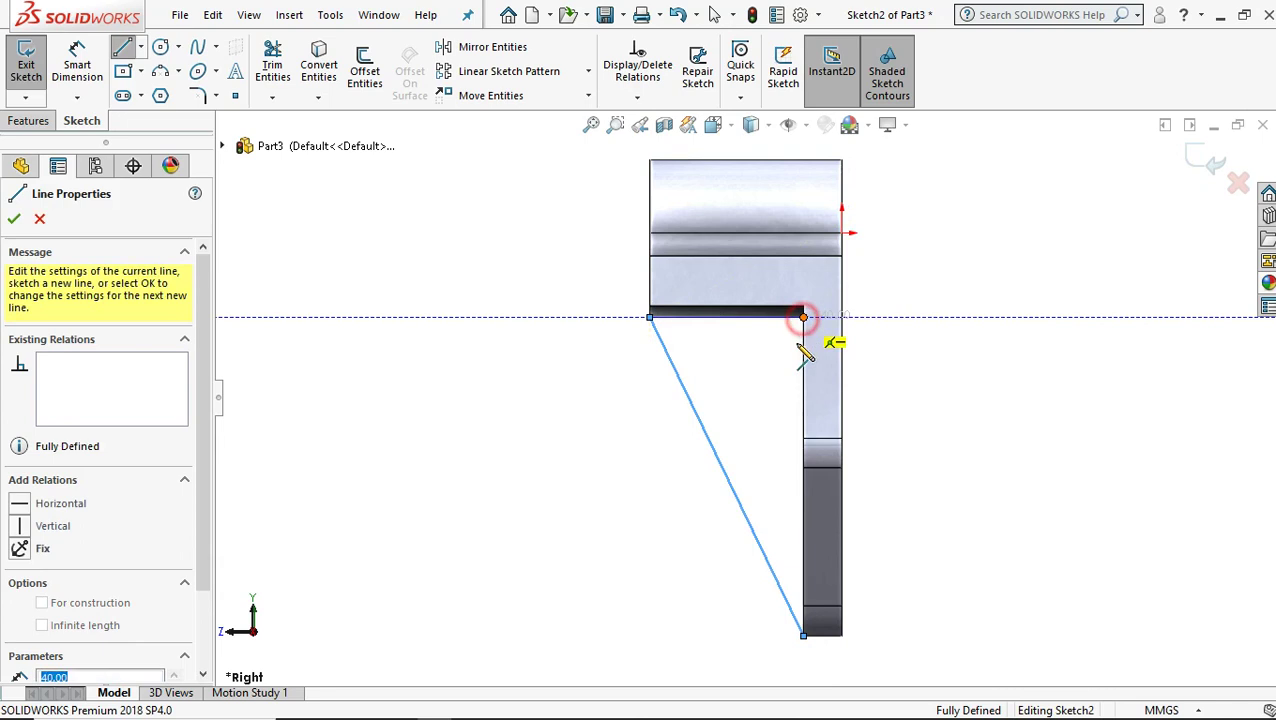
{"action": "left_click", "coordinate": [803, 636]}
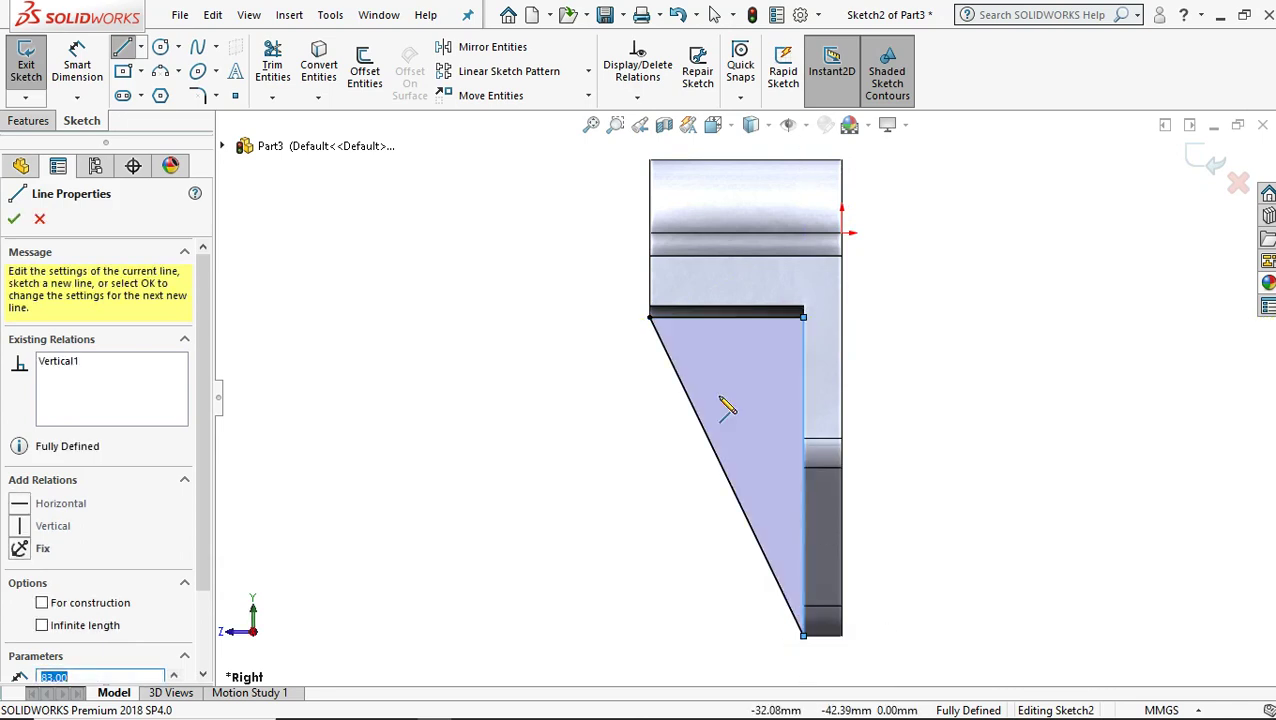
{"action": "left_click", "coordinate": [15, 221]}
- Extrude the triangular rib profile 10 mm with the Mid Plane end condition, merged with the bracket
{"action": "middle_click_drag", "start_coordinate": [775, 419], "coordinate": [822, 412]}
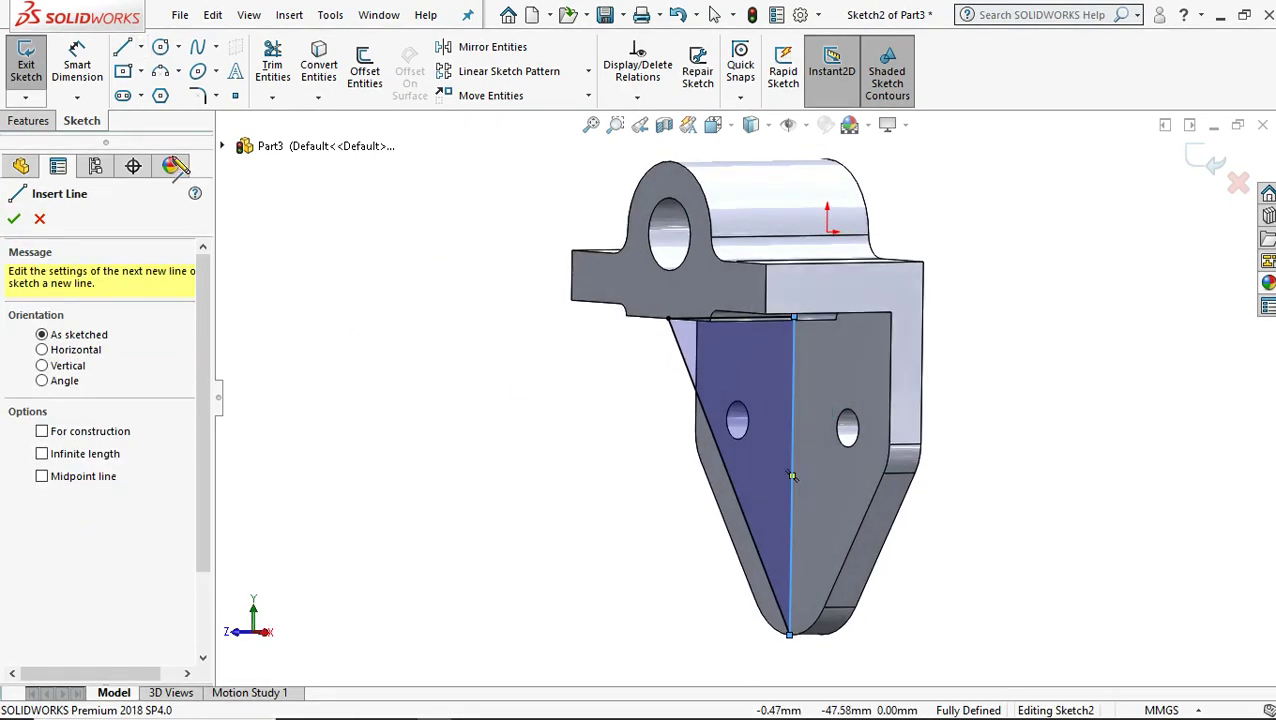
{"action": "left_click", "coordinate": [30, 121]}
{"action": "left_click", "coordinate": [33, 68]}
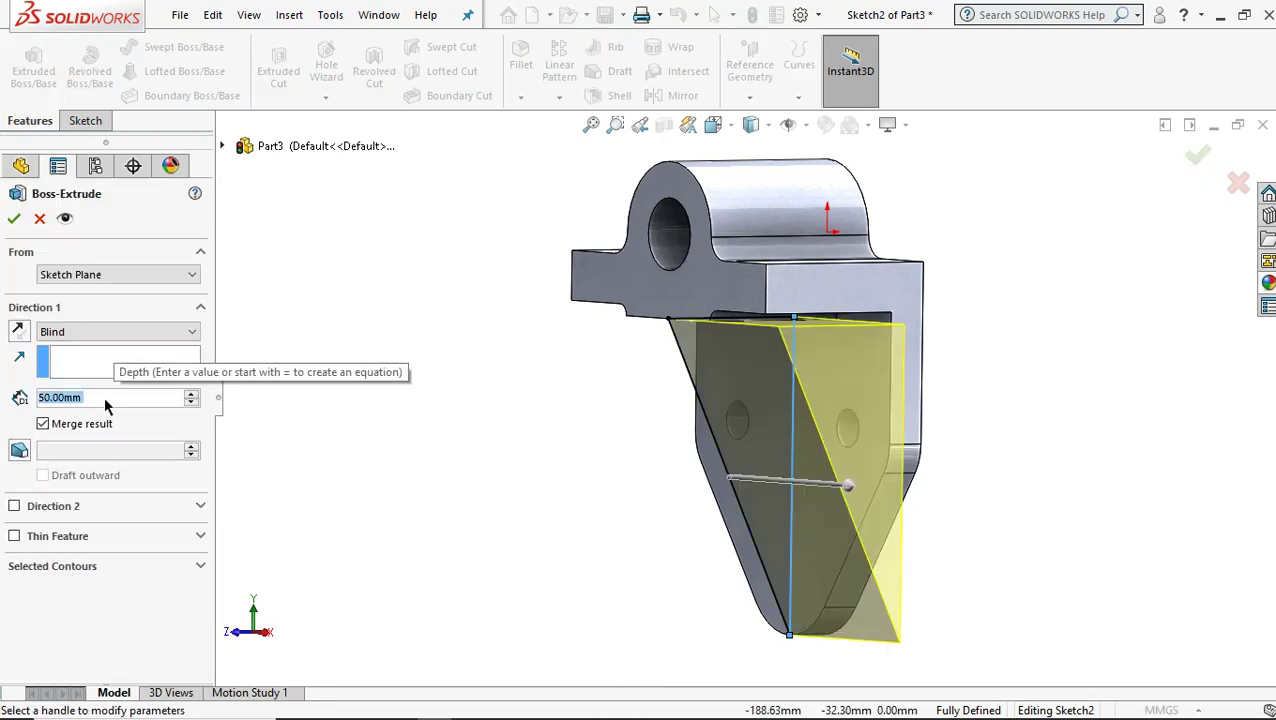
{"action": "type", "text": "10"}
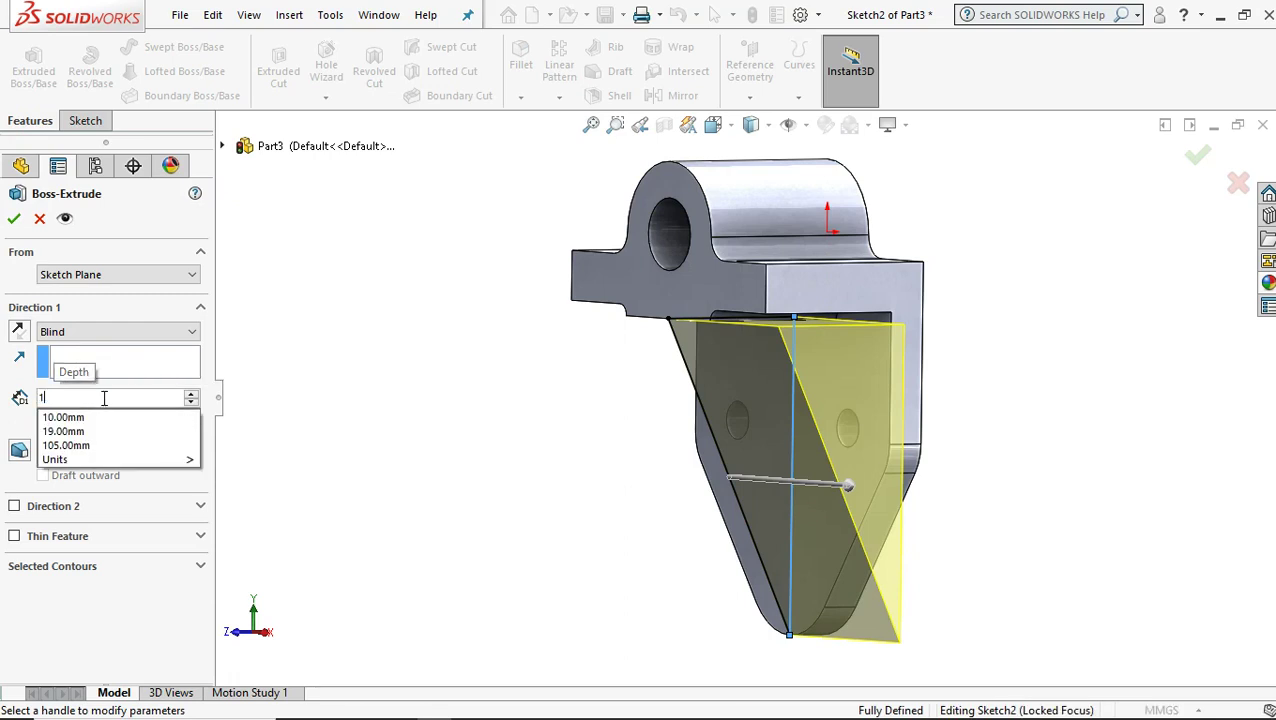
{"action": "left_click", "coordinate": [105, 331]}
{"action": "left_click", "coordinate": [100, 426]}
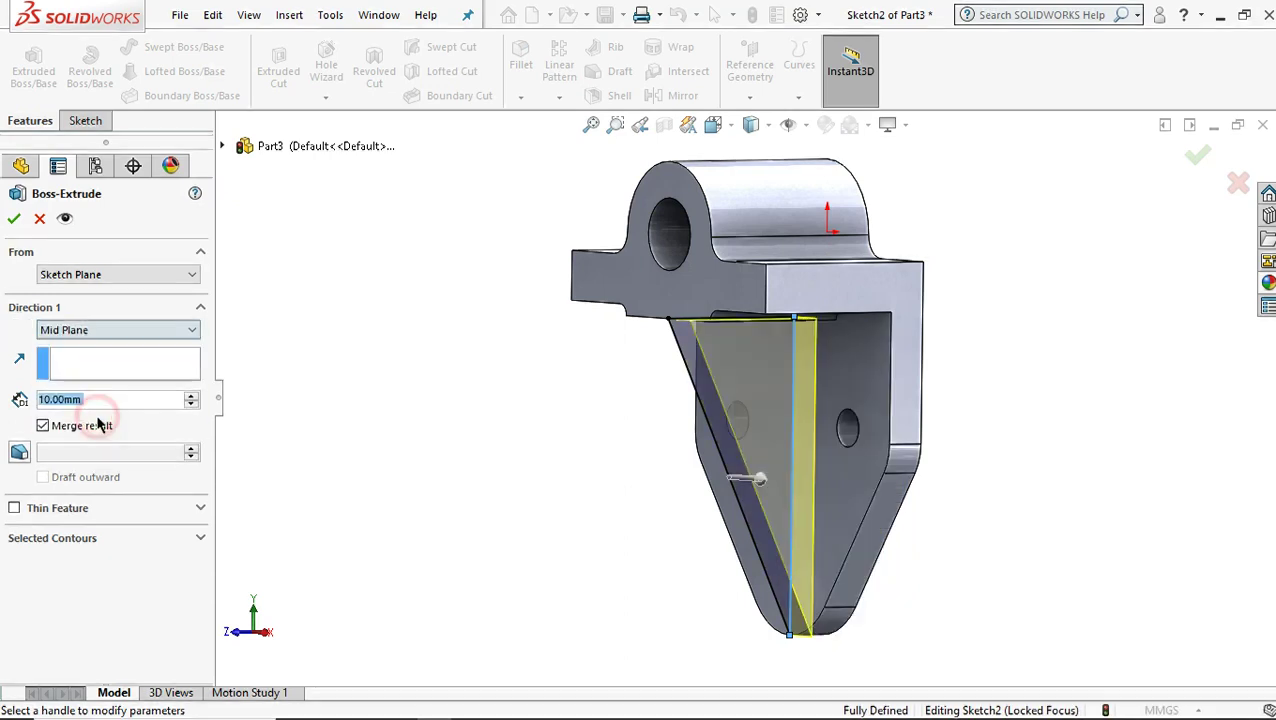
{"action": "middle_click_drag", "start_coordinate": [770, 517], "coordinate": [825, 511]}
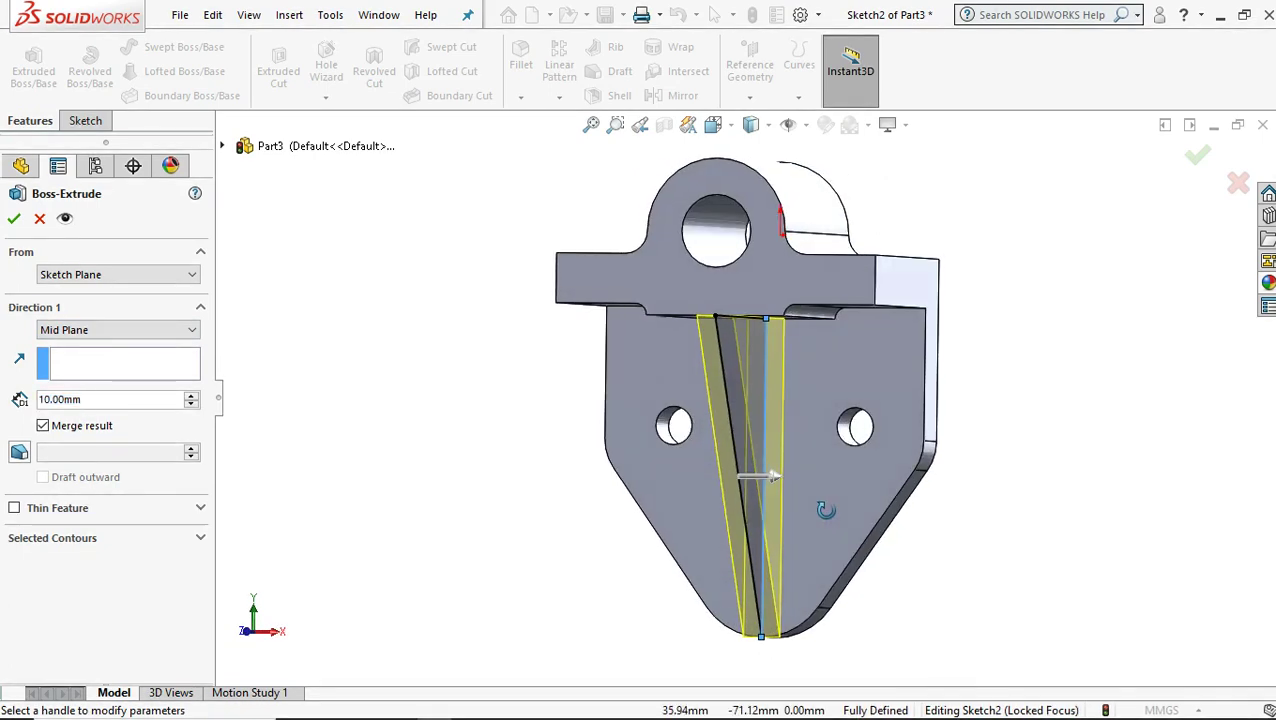
{"action": "left_click", "coordinate": [16, 226]}
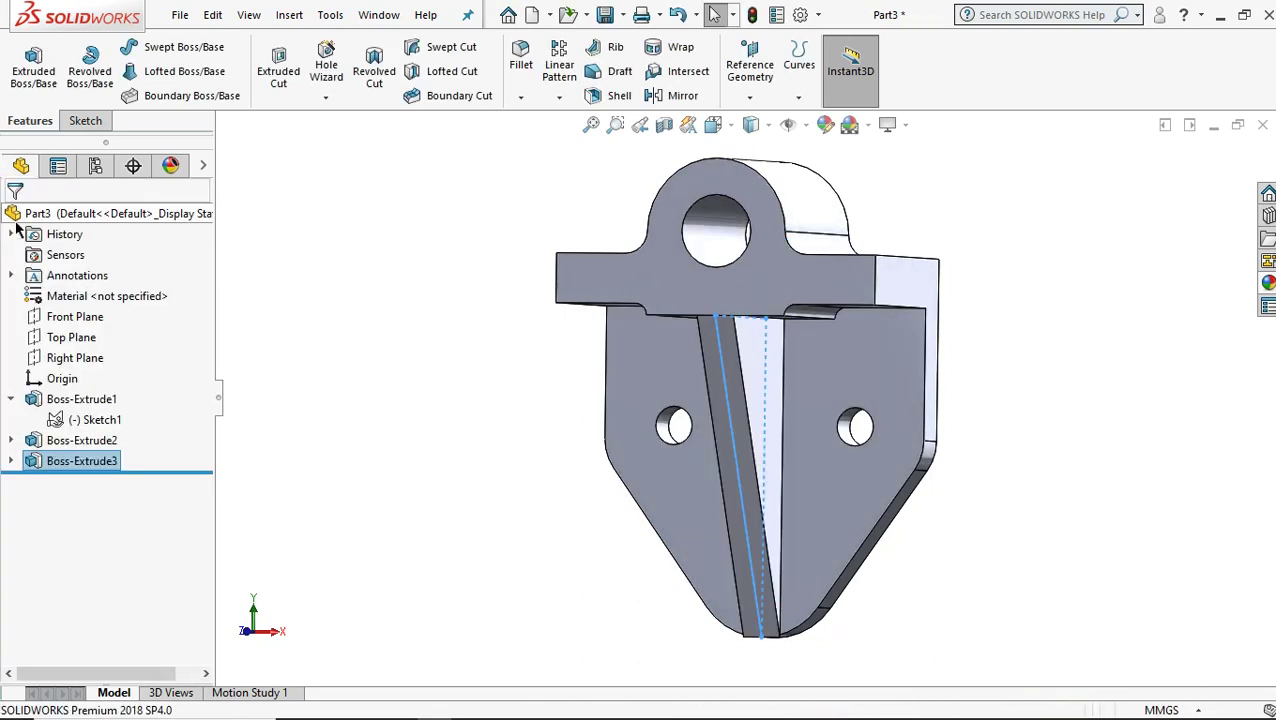
- Choose a standard green for the appearance and remove the rib extrusion from the selected geometry
{"action": "middle_click_drag", "start_coordinate": [628, 552], "coordinate": [590, 547]}
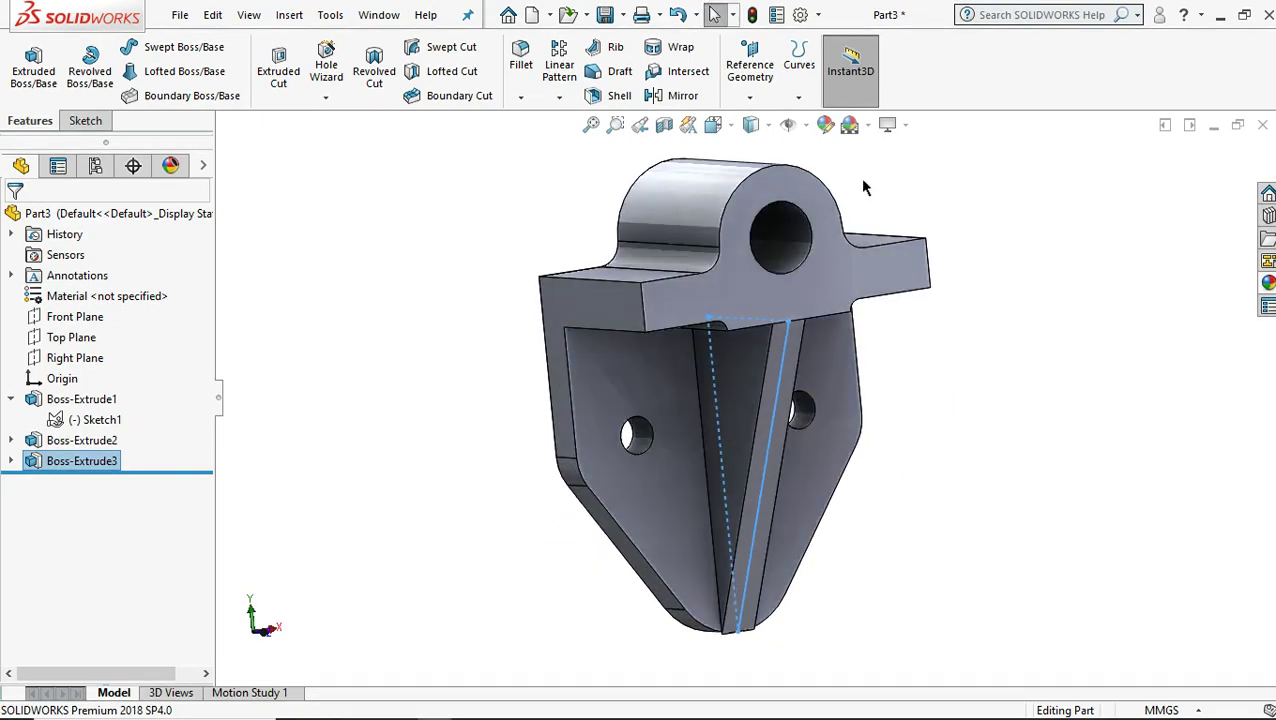
{"action": "left_click", "coordinate": [825, 125]}
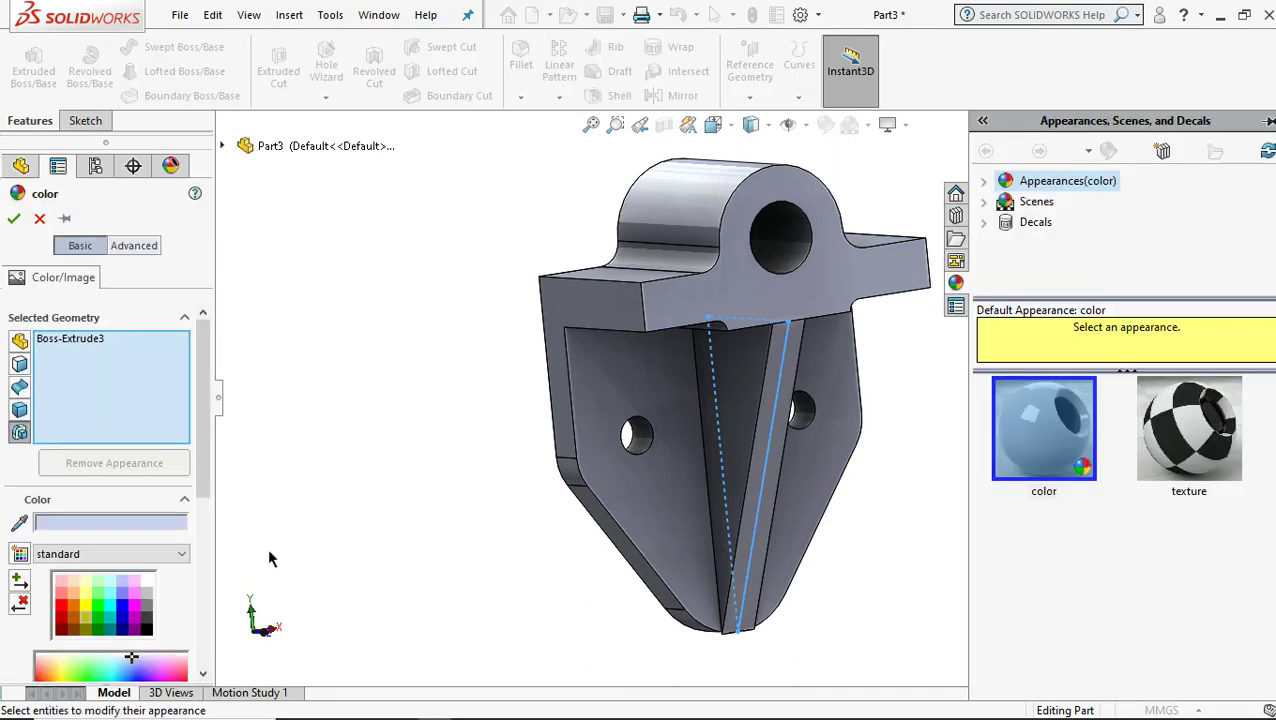
{"action": "left_click", "coordinate": [98, 618]}
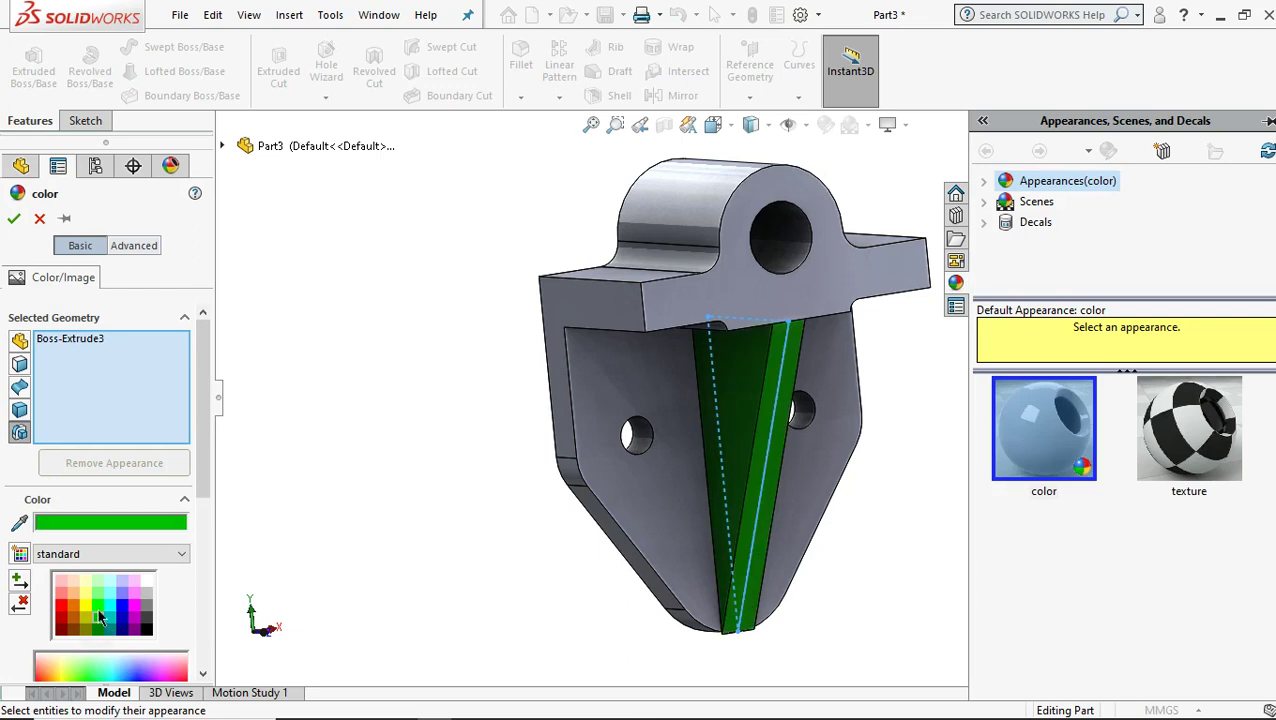
{"action": "left_click", "coordinate": [64, 338]}
{"action": "right_click", "coordinate": [58, 337]}
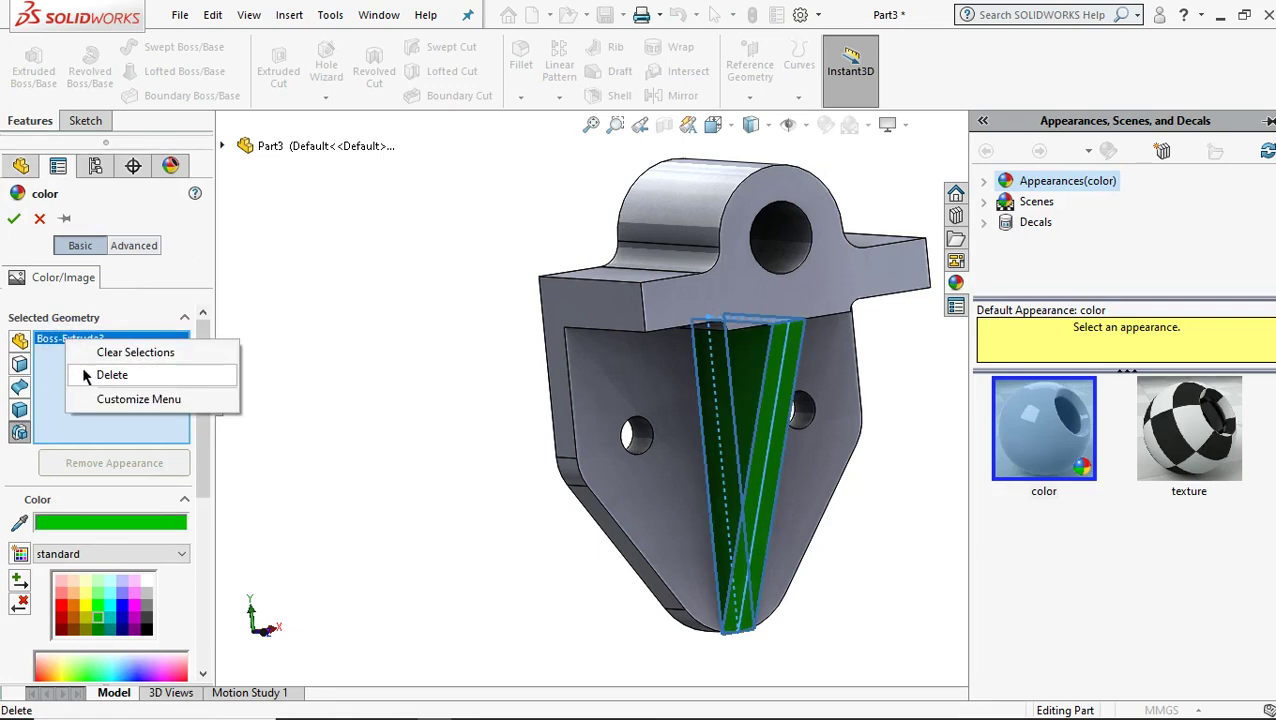
{"action": "left_click", "coordinate": [84, 374]}
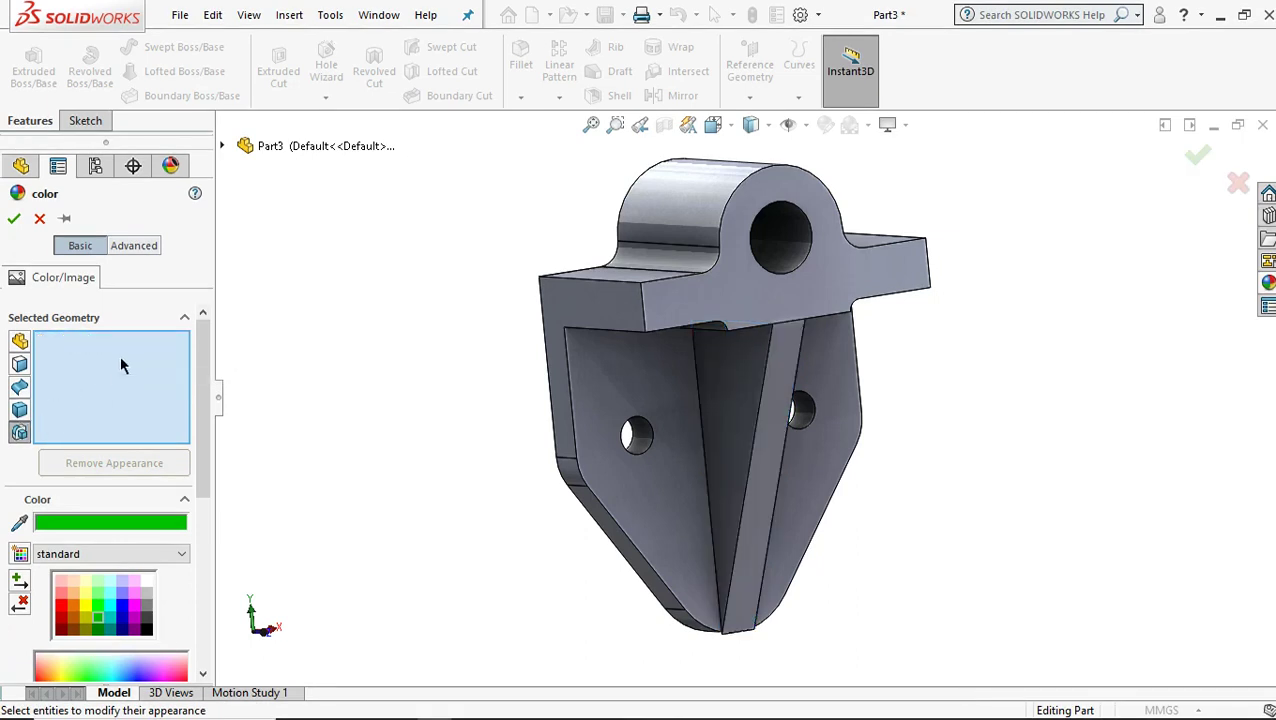
- Apply the green appearance to the bracket's entire solid body
{"action": "left_click", "coordinate": [20, 412]}
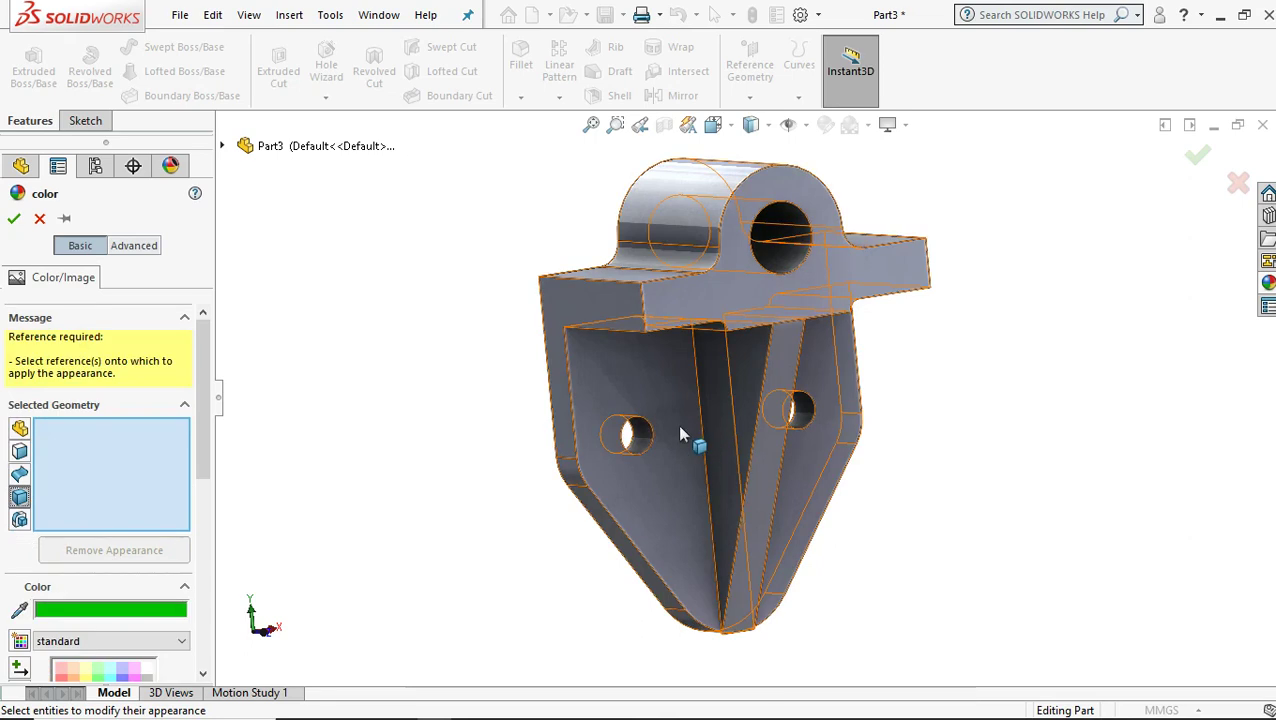
{"action": "left_click_drag", "start_coordinate": [205, 441], "coordinate": [206, 499]}
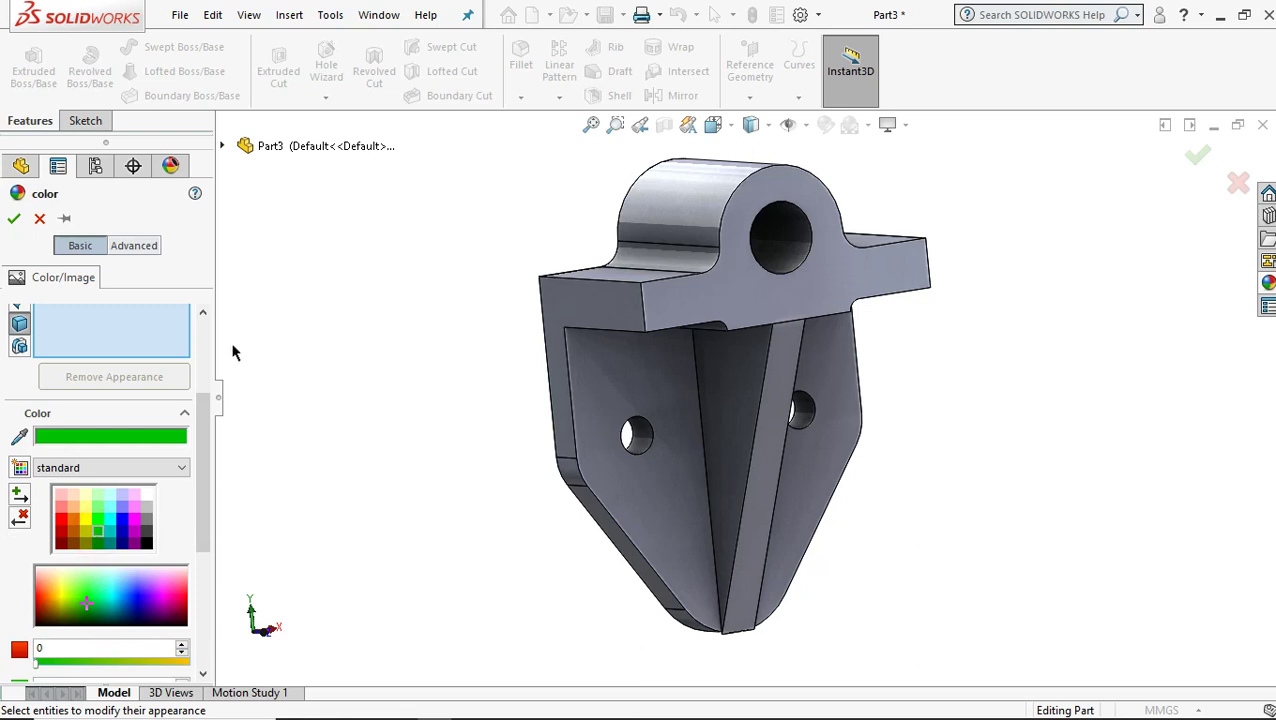
{"action": "left_click", "coordinate": [633, 355]}
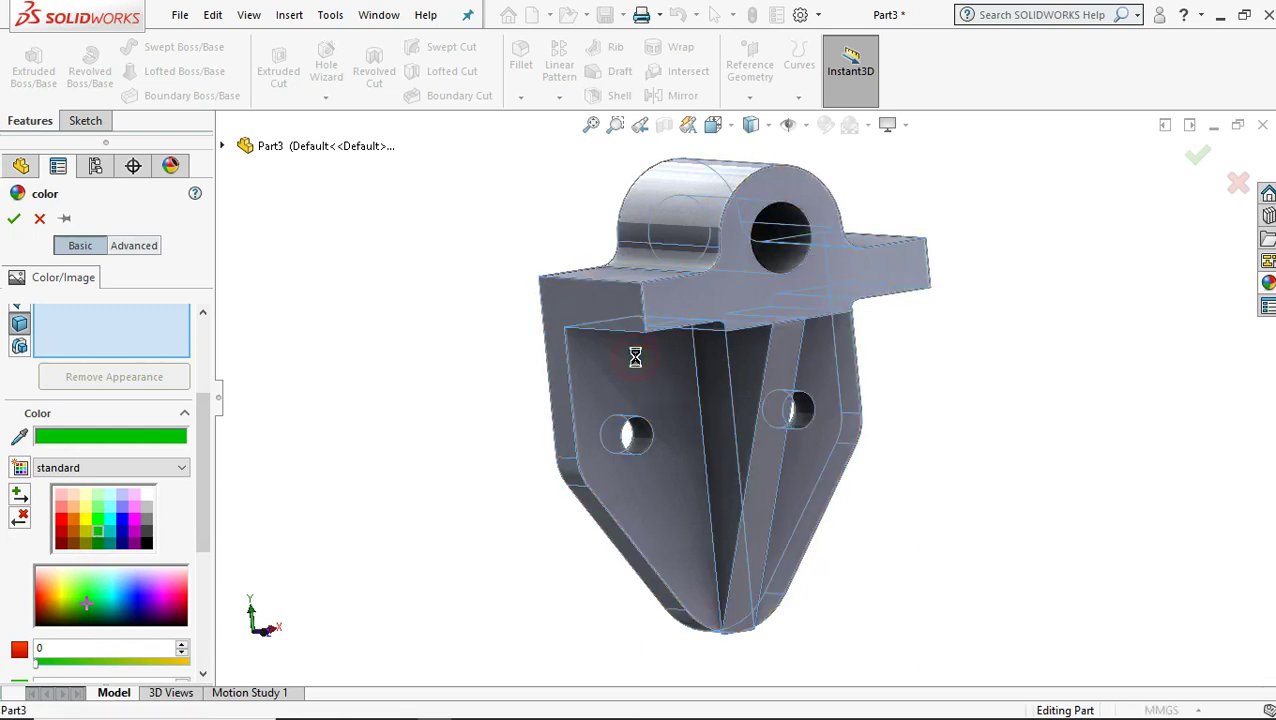
{"action": "left_click", "coordinate": [14, 218]}
- Select the boss-and-flange front face, the rib's sloped face, and the bracket's outer side faces down to the plate's corner
{"action": "mouse_move", "coordinate": [1100, 480]}
{"action": "middle_mouse_down"}
{"action": "mouse_move", "coordinate": [988, 503]}
{"action": "mouse_move", "coordinate": [1008, 521]}
{"action": "middle_mouse_up"}
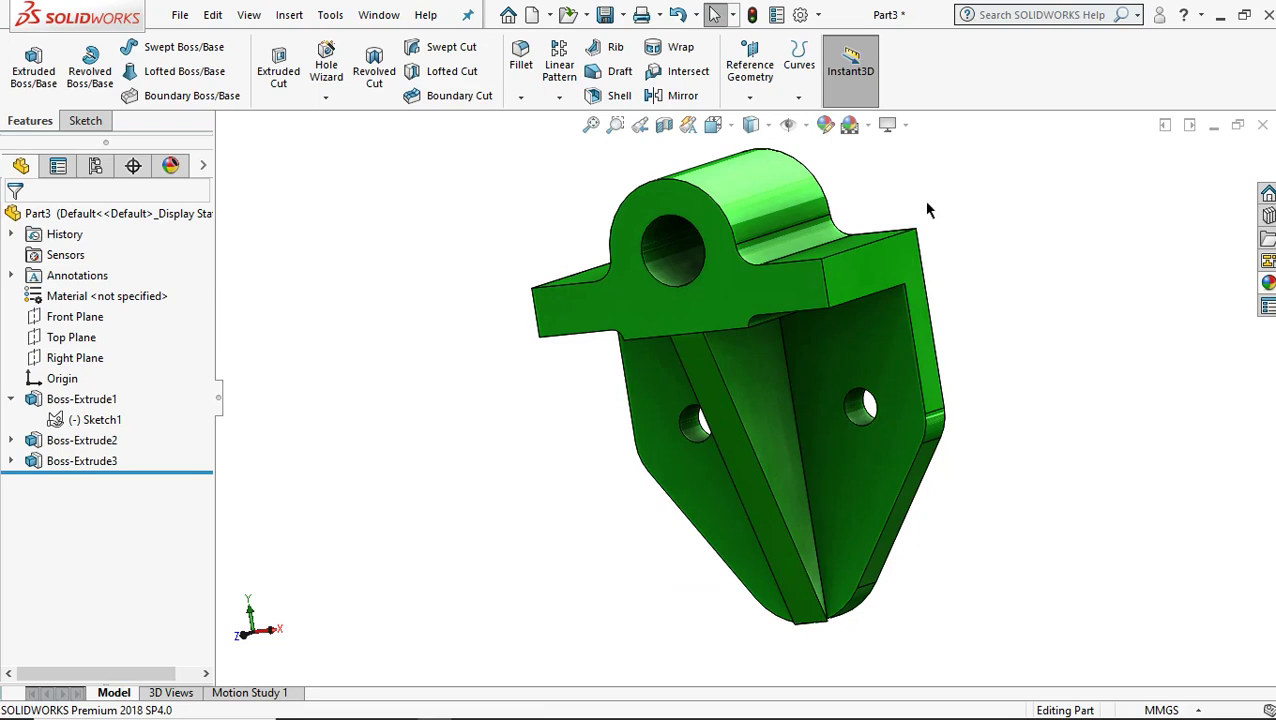
{"action": "left_click", "coordinate": [718, 307]}
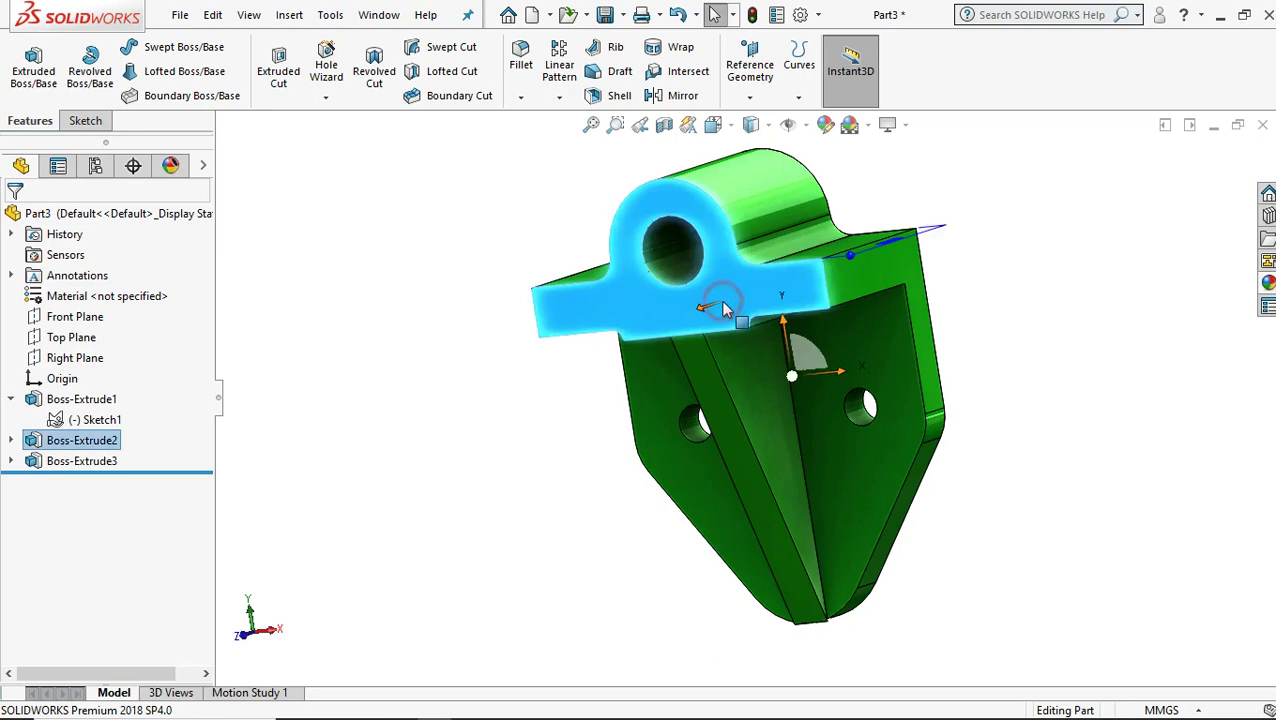
{"action": "left_click", "coordinate": [716, 410], "text": "ctrl"}
{"action": "middle_click_drag", "start_coordinate": [963, 580], "coordinate": [834, 237]}
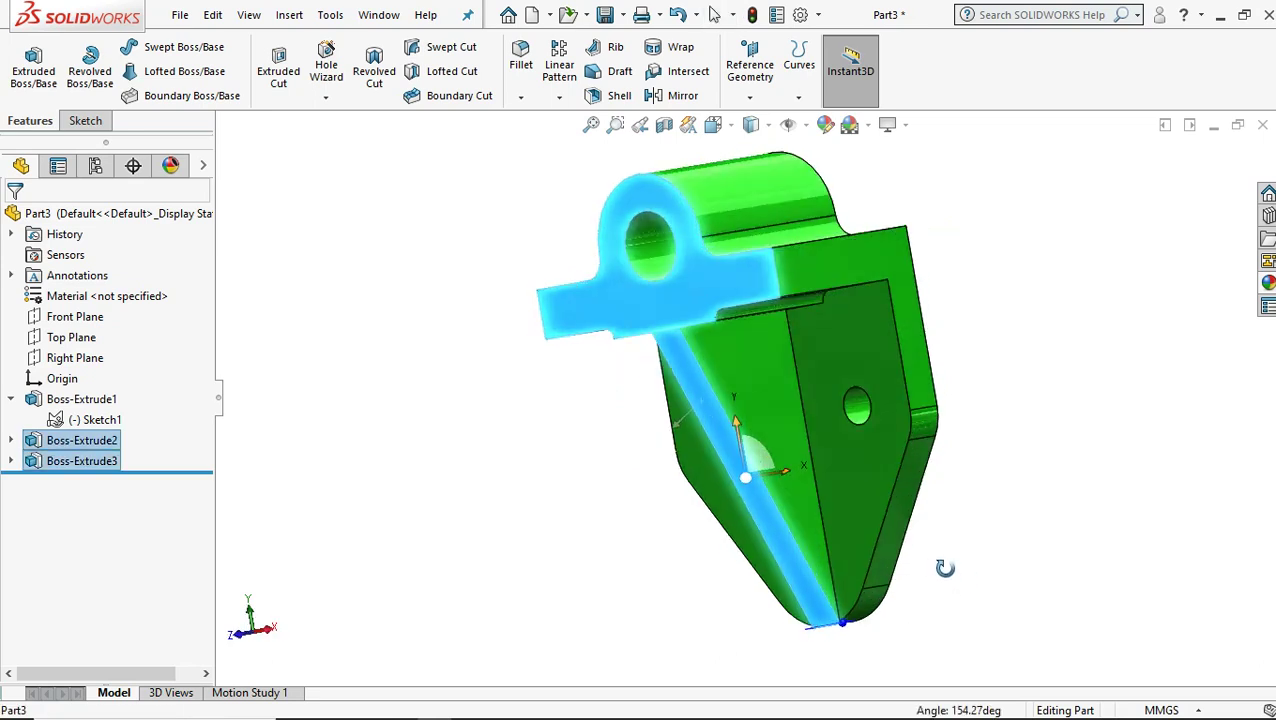
{"action": "left_click", "coordinate": [845, 258], "text": "ctrl"}
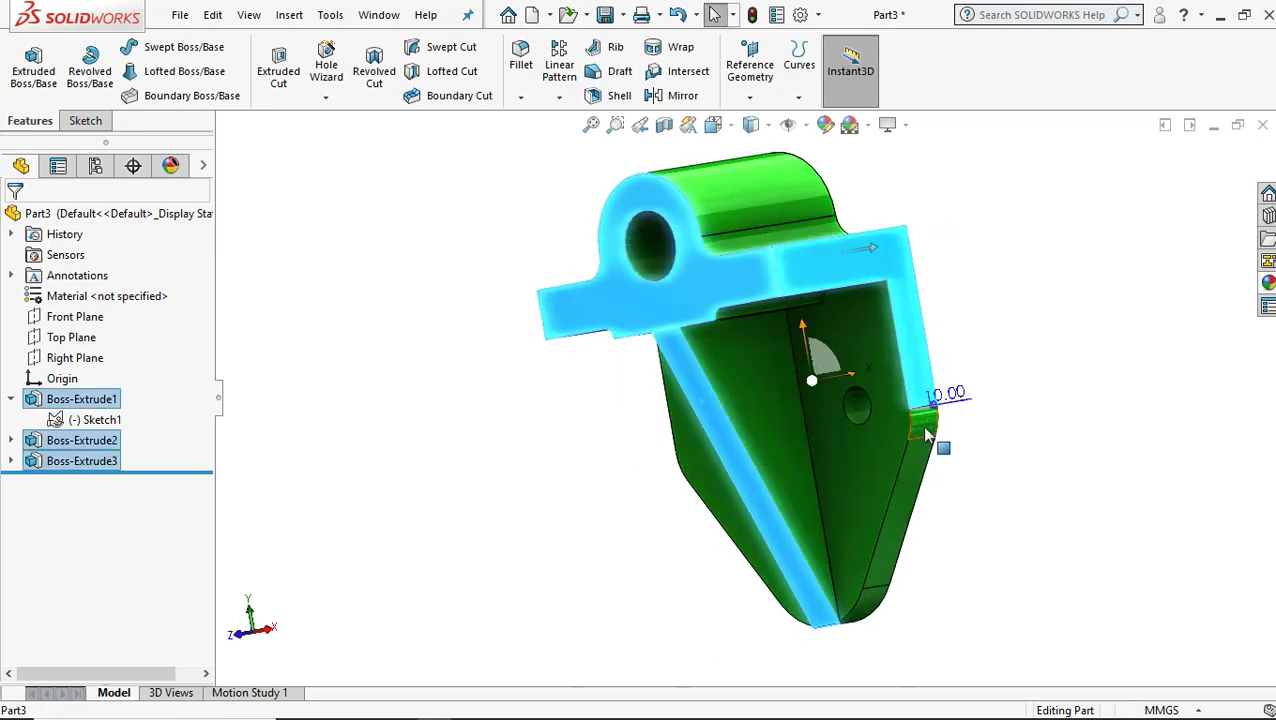
{"action": "left_click", "coordinate": [925, 440], "text": "ctrl"}
- Add the plate's rounded bottom edge face and the outer edge faces along its opposite side to the face selection
{"action": "scroll", "coordinate": [895, 588], "scroll_direction": "down", "scroll_amount": 5}
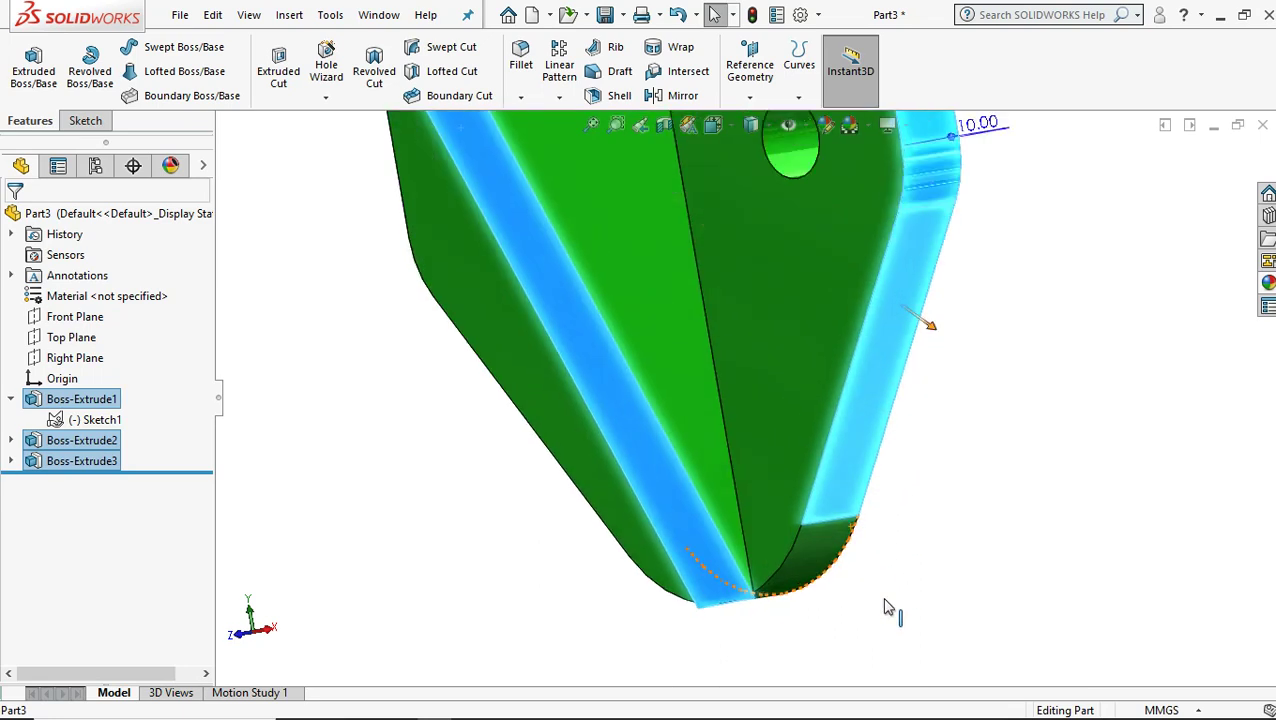
{"action": "scroll", "coordinate": [803, 546], "scroll_direction": "up", "scroll_amount": 3}
{"action": "middle_click_drag", "start_coordinate": [806, 550], "coordinate": [743, 407]}
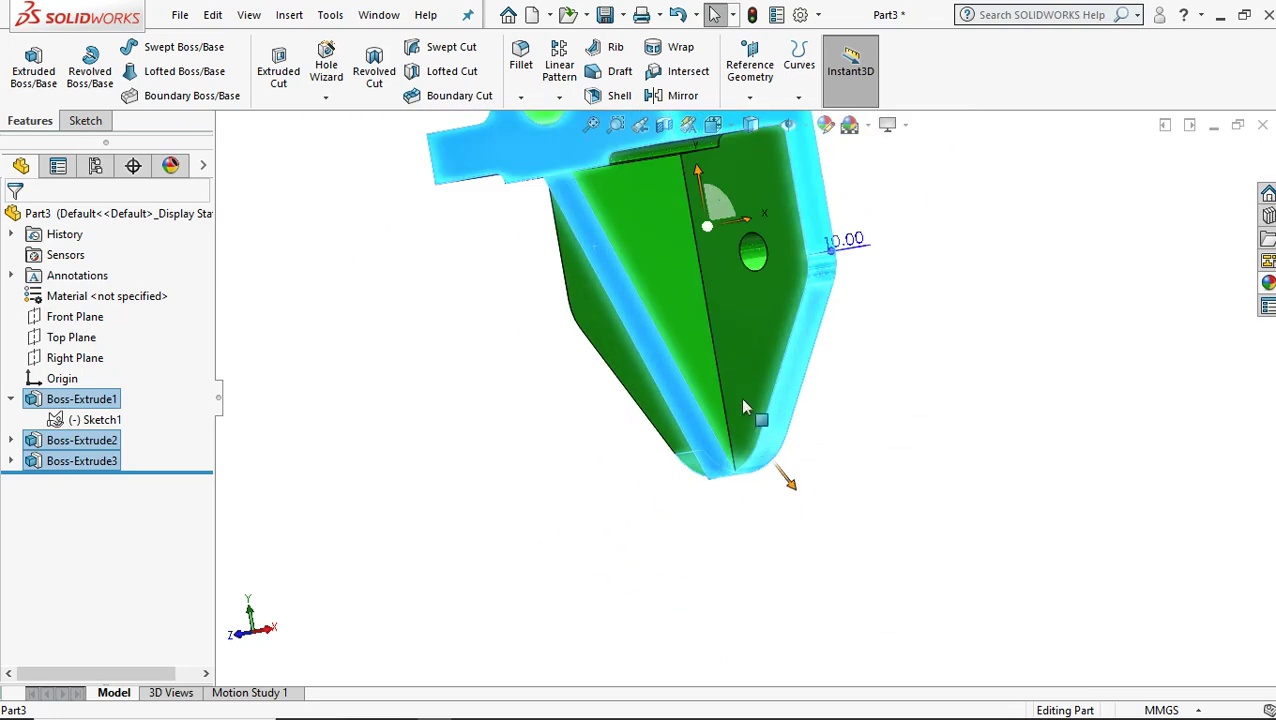
{"action": "middle_click_drag", "start_coordinate": [755, 346], "coordinate": [676, 383]}
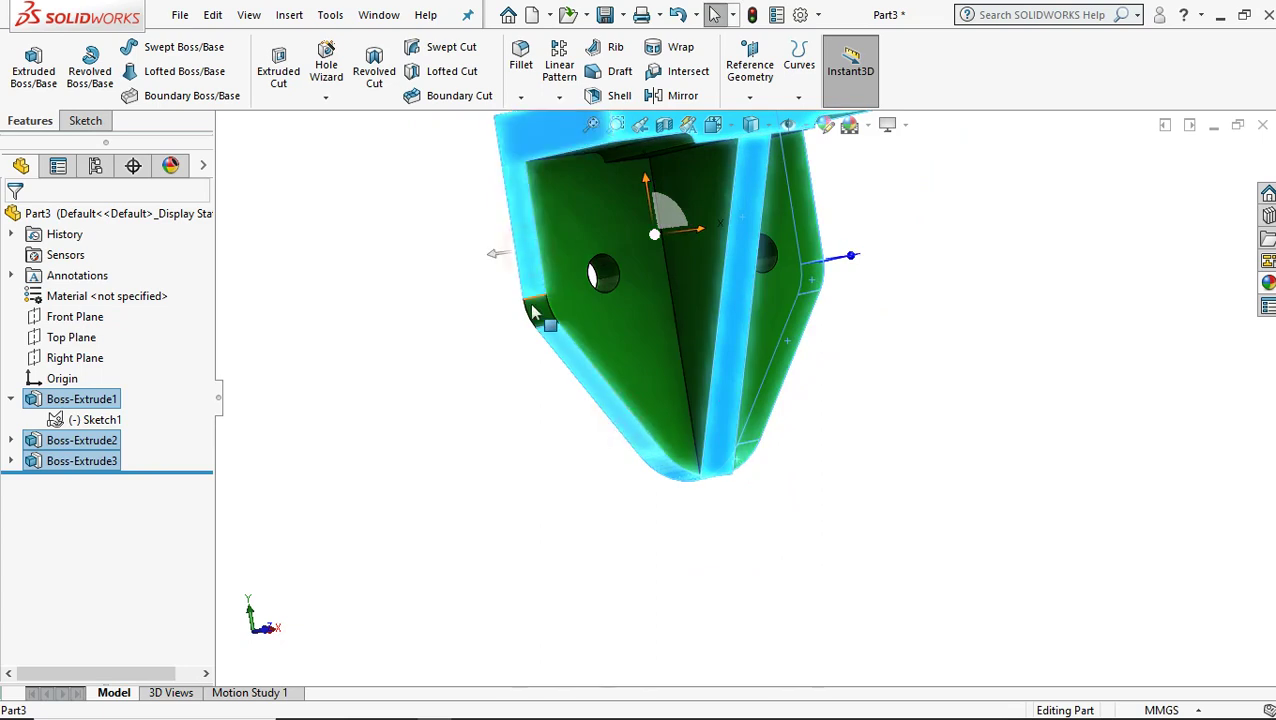
{"action": "scroll", "coordinate": [533, 318], "scroll_direction": "up", "scroll_amount": 3}
{"action": "middle_click_drag", "start_coordinate": [533, 318], "coordinate": [773, 298]}
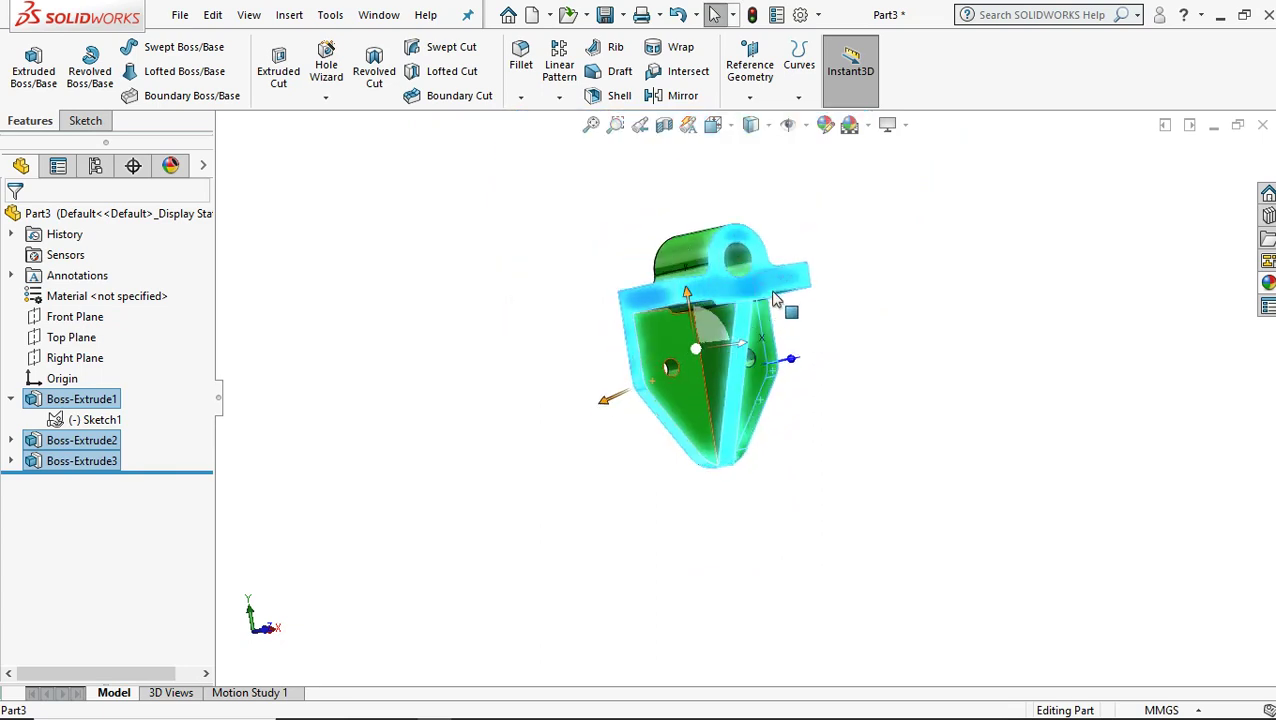
{"action": "middle_click_drag", "start_coordinate": [812, 362], "coordinate": [824, 293]}
{"action": "scroll", "coordinate": [816, 305], "scroll_direction": "down", "scroll_amount": 2}
{"action": "middle_click_drag", "start_coordinate": [789, 370], "coordinate": [829, 414]}
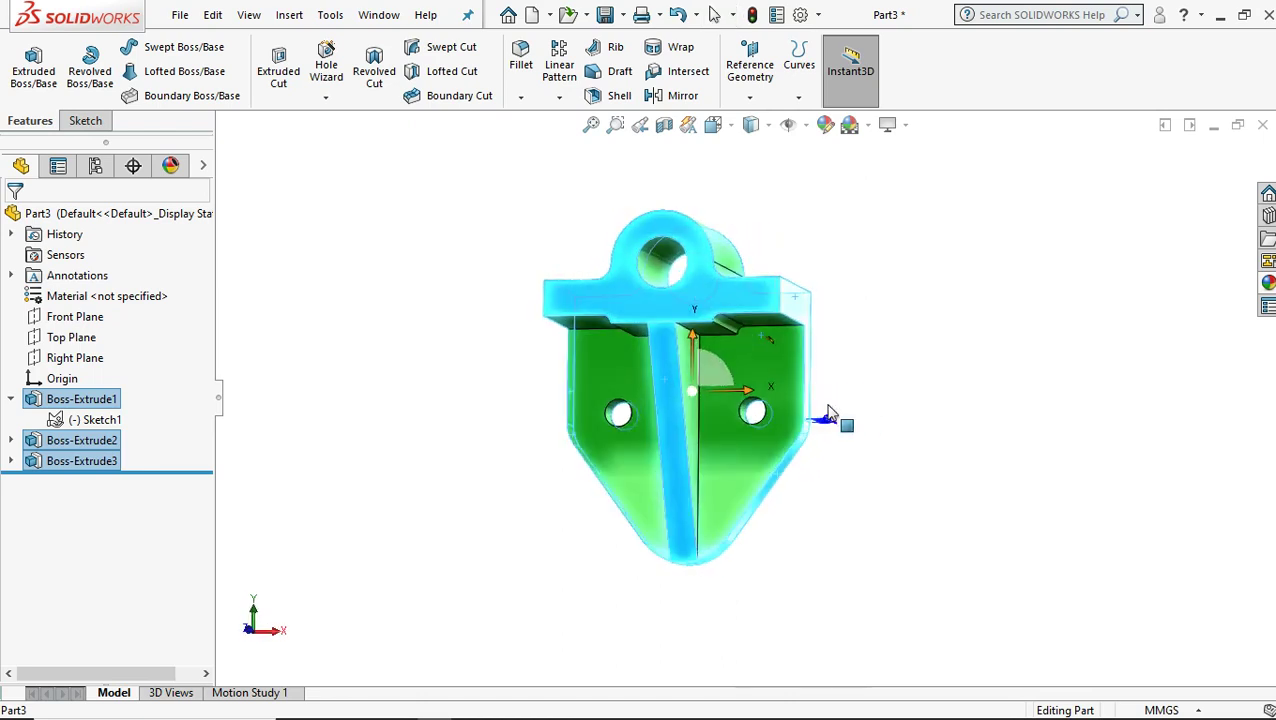
- Add the inner cylindrical faces of both mounting holes in the plate to the face selection
{"action": "scroll", "coordinate": [628, 380], "scroll_direction": "down", "scroll_amount": 3}
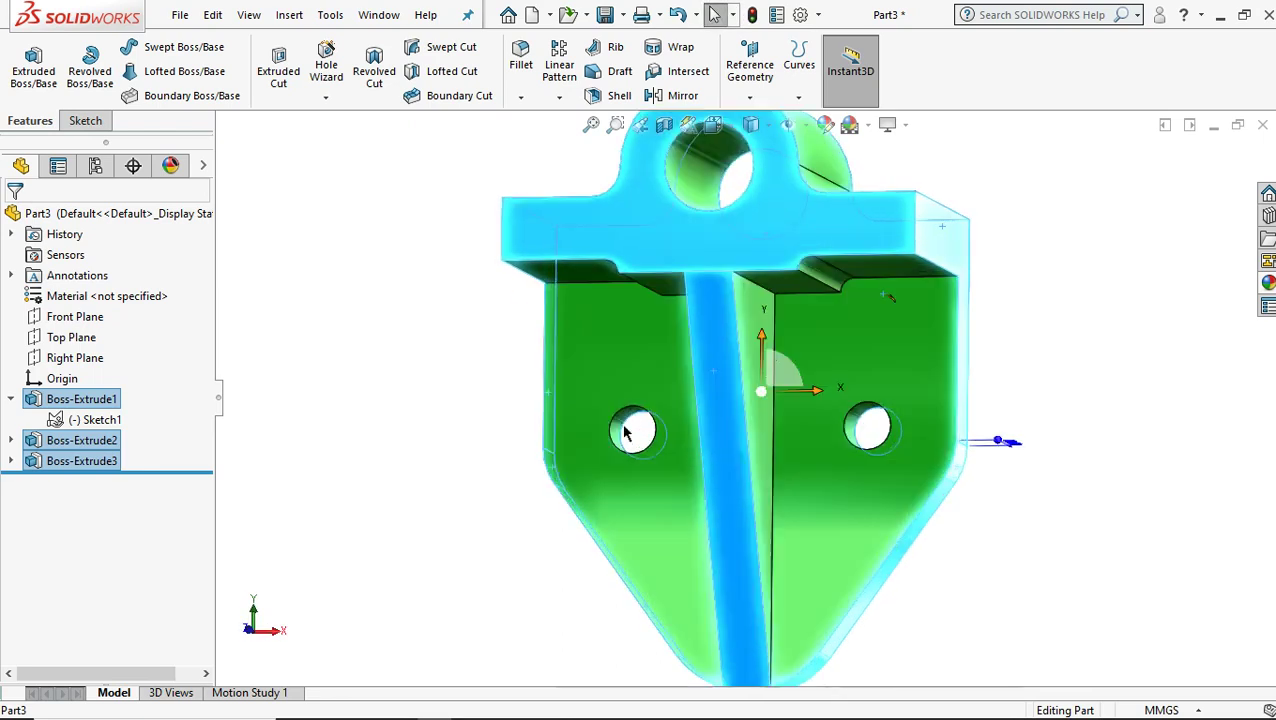
{"action": "scroll", "coordinate": [625, 432], "scroll_direction": "down", "scroll_amount": 2}
{"action": "left_click", "coordinate": [628, 430]}
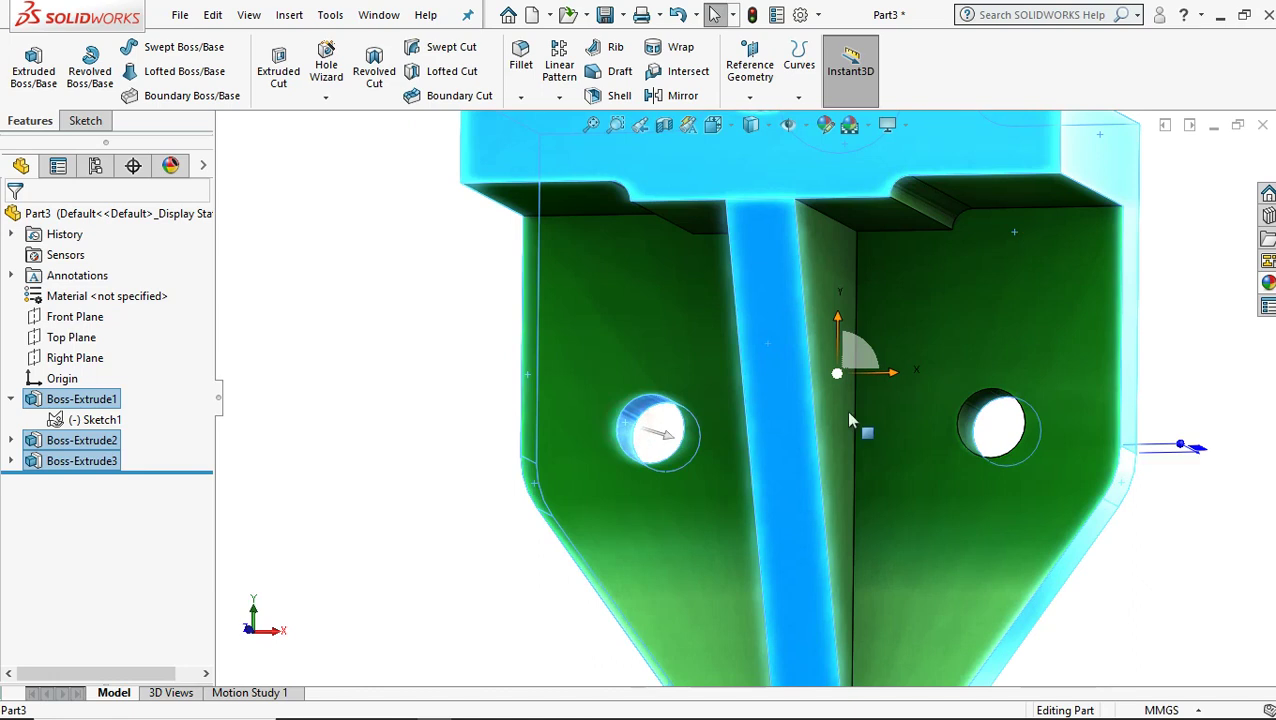
{"action": "left_click", "coordinate": [968, 420], "text": "ctrl"}
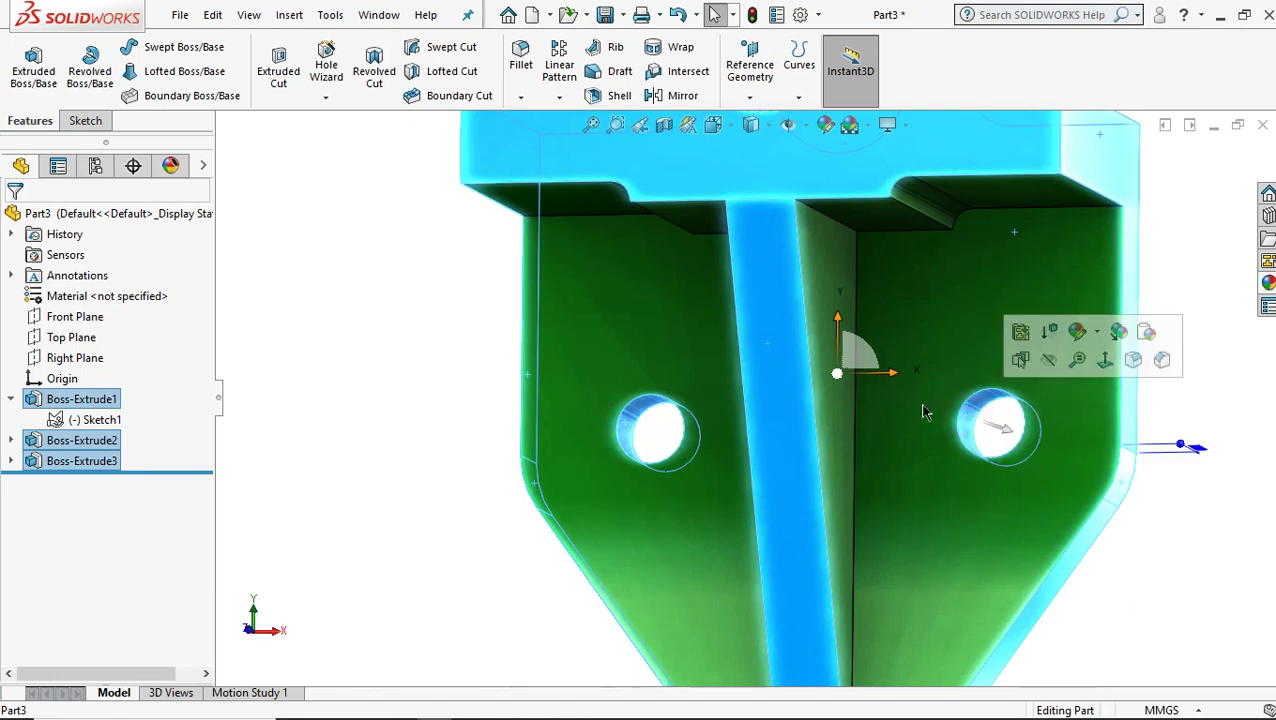
- Apply a dark yellow colour from the standard palette to the selected faces as their appearance
{"action": "left_click", "coordinate": [825, 128]}
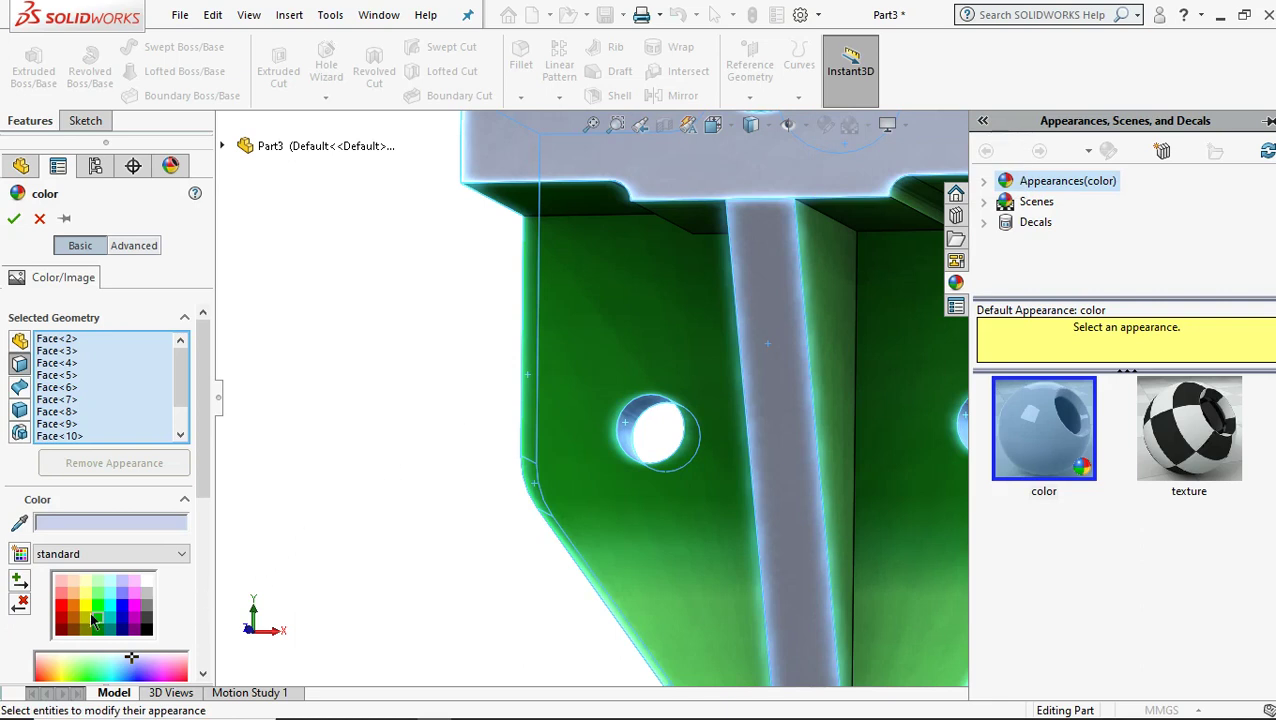
{"action": "left_click", "coordinate": [88, 619]}
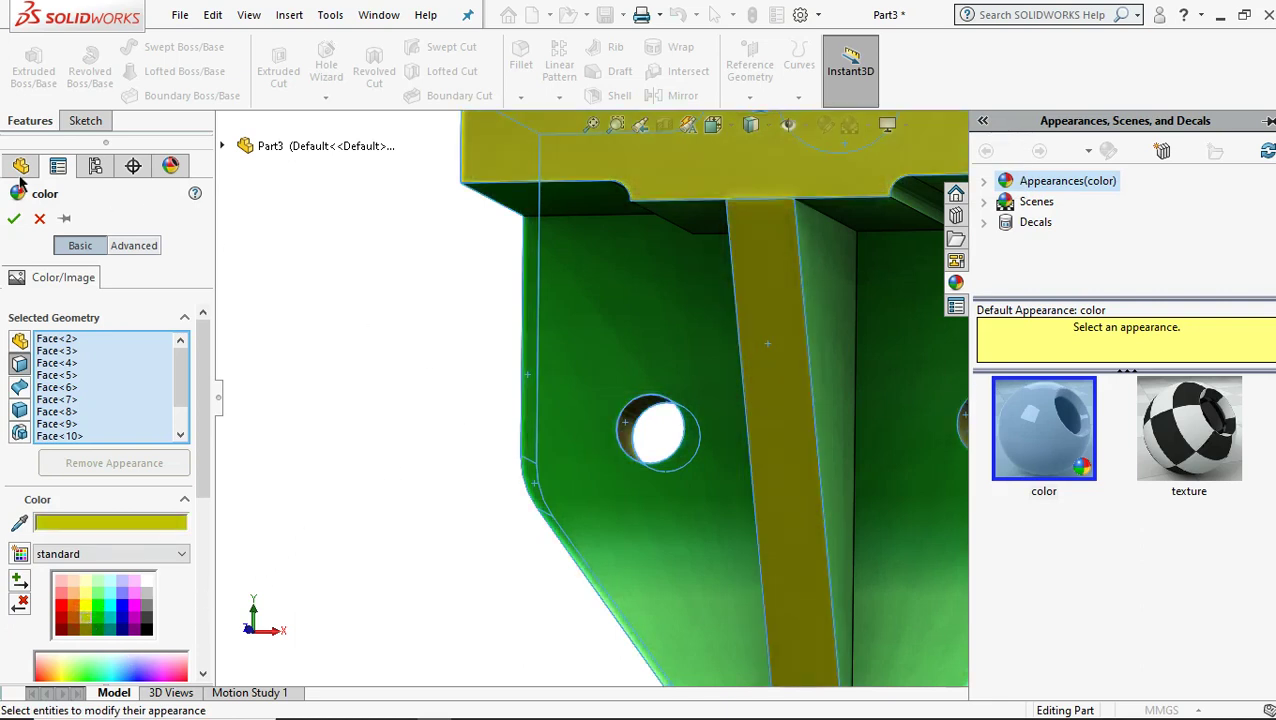
{"action": "left_click", "coordinate": [14, 219]}
{"action": "key", "text": "f"}
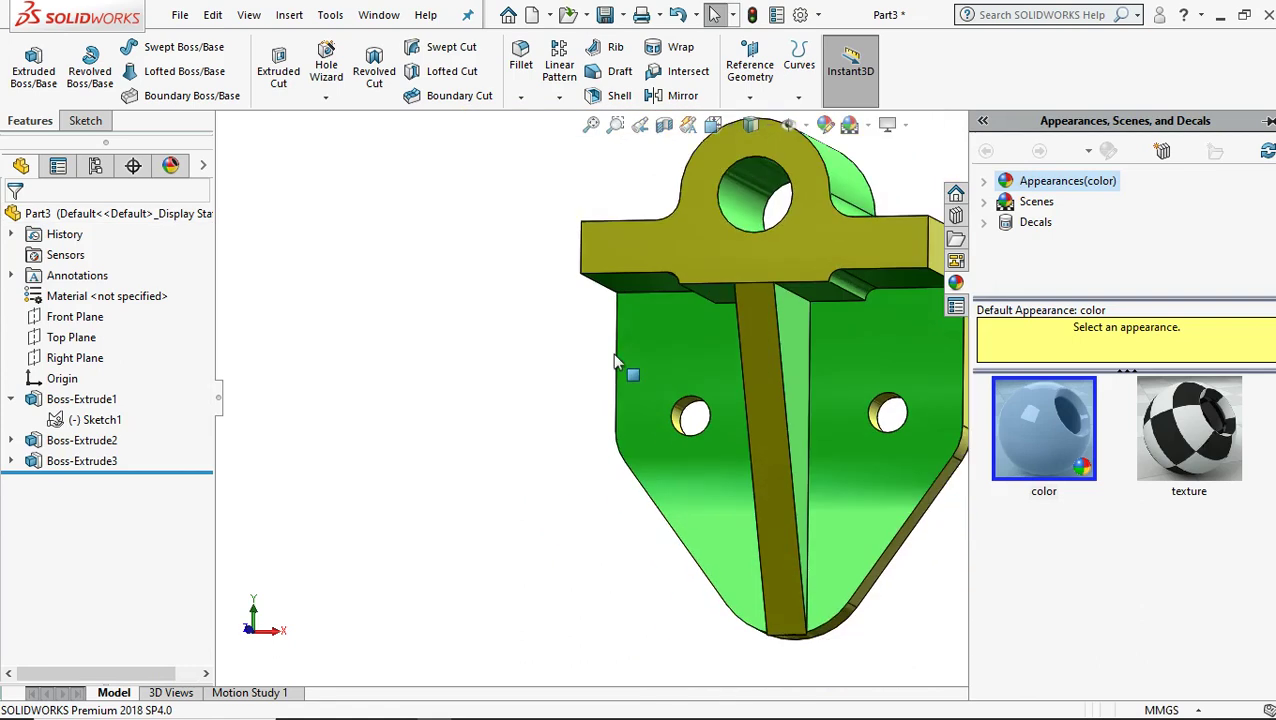
{"action": "left_click", "coordinate": [530, 205]}
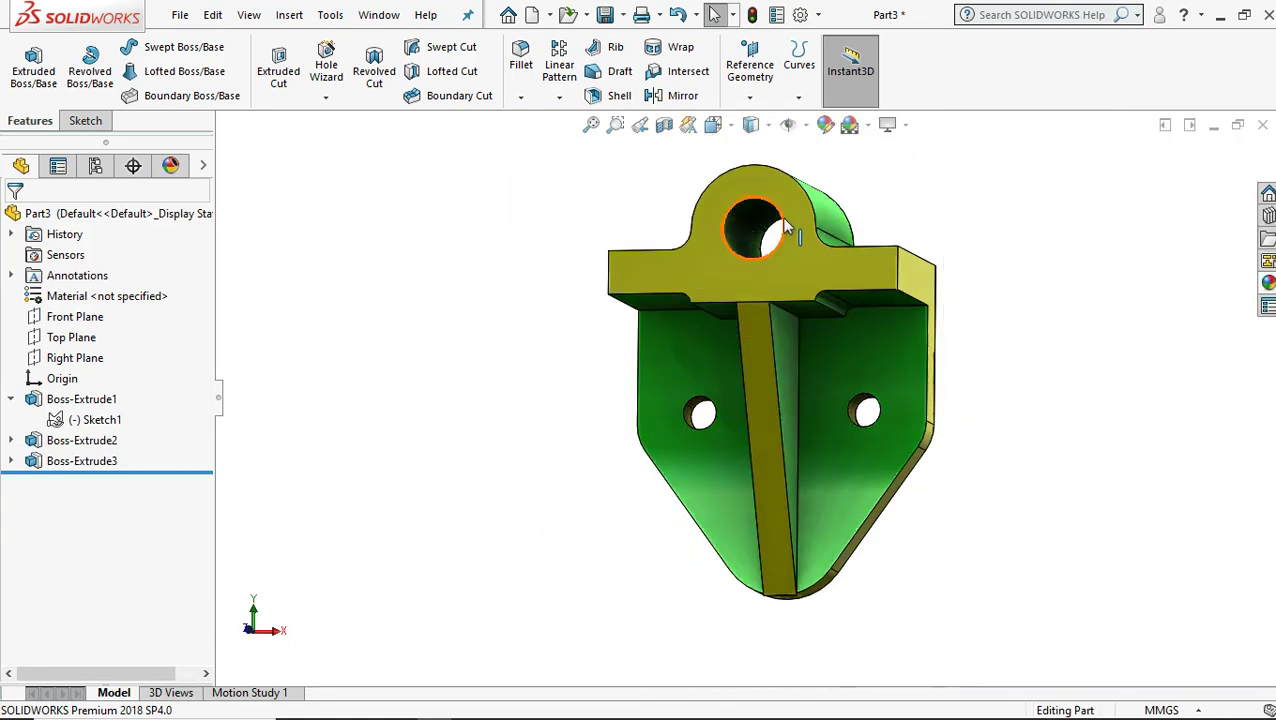
{"action": "left_click", "coordinate": [978, 263]}
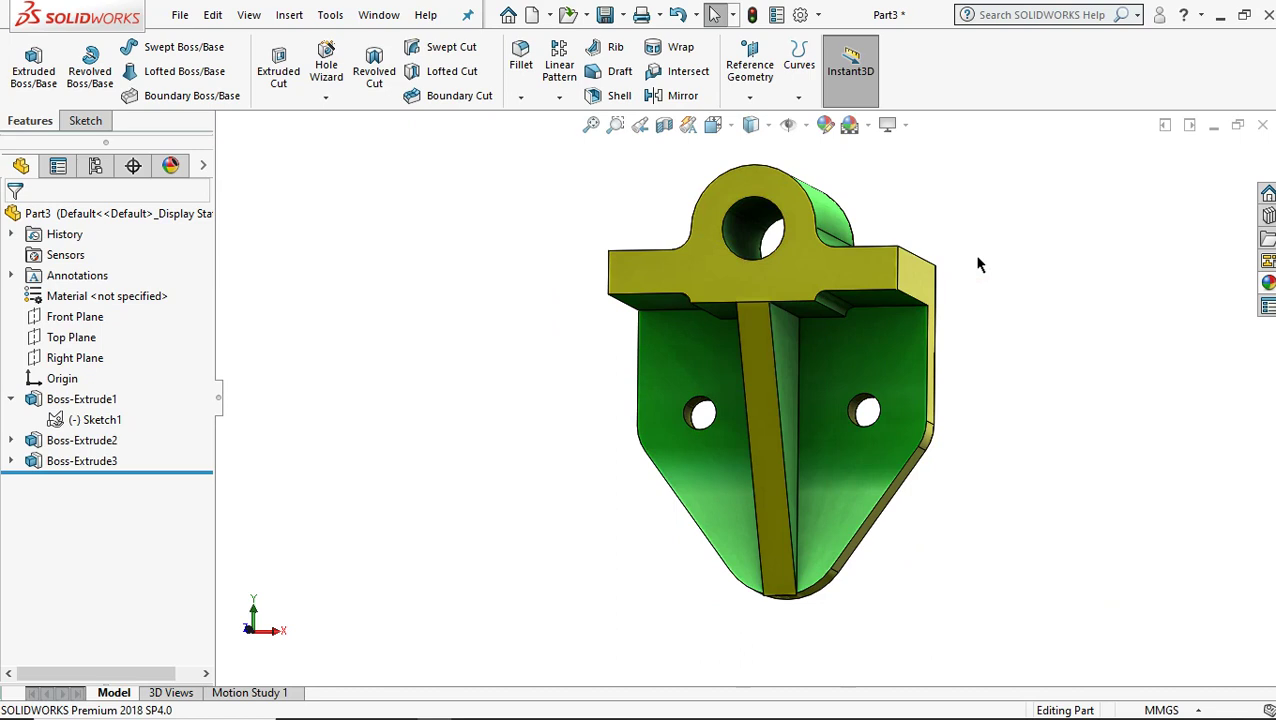
- Examine the coloured bracket from the isometric view and from below, including its rib, boss and edge faces
{"action": "key", "text": "ctrl+7"}
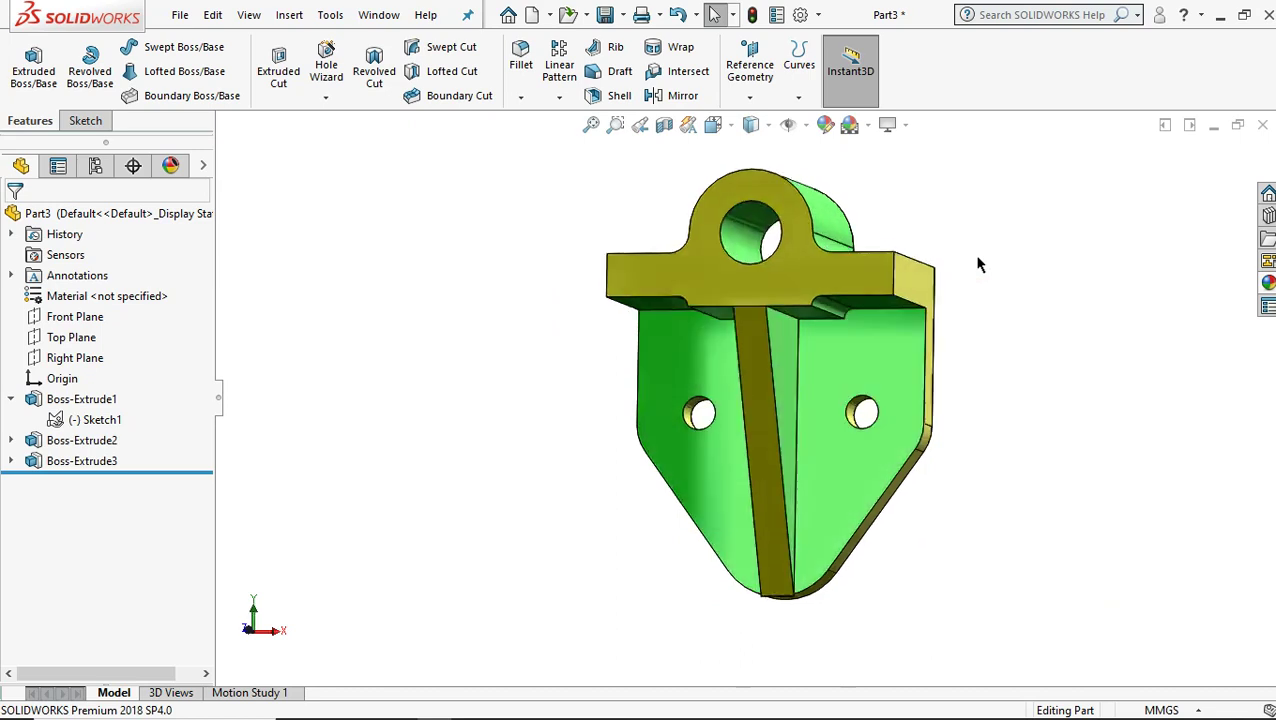
{"action": "scroll", "coordinate": [1008, 335], "scroll_direction": "down", "scroll_amount": 2}
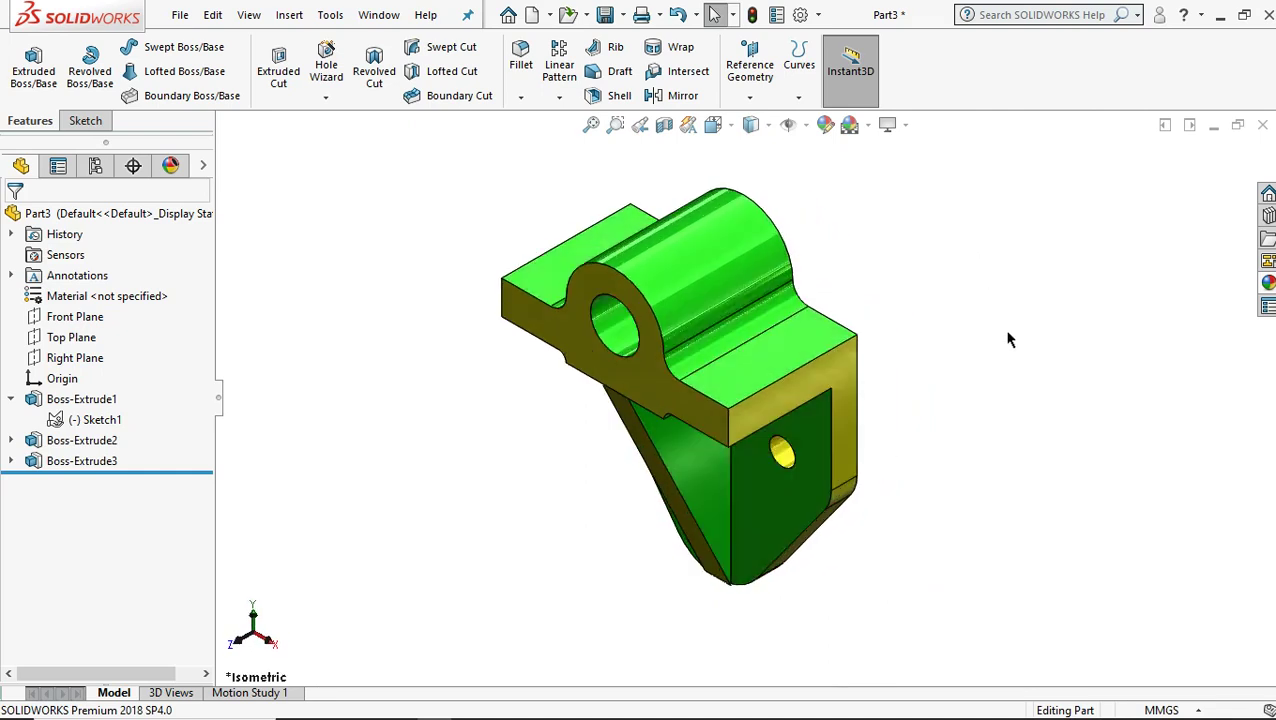
{"action": "middle_click_drag", "start_coordinate": [1034, 480], "coordinate": [541, 356]}
{"action": "middle_click_drag", "start_coordinate": [843, 372], "coordinate": [1005, 515]}
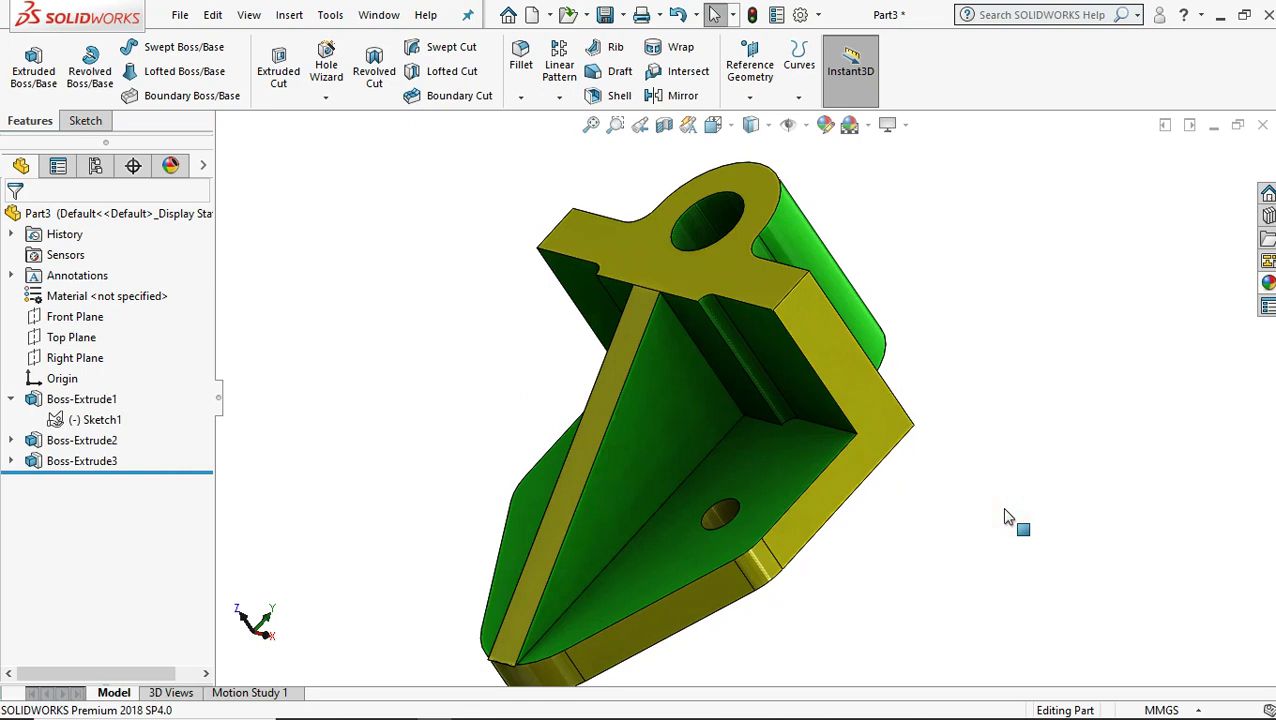
{"action": "key", "text": "ctrl+7"}
{"action": "scroll", "coordinate": [967, 370], "scroll_direction": "down", "scroll_amount": 4}
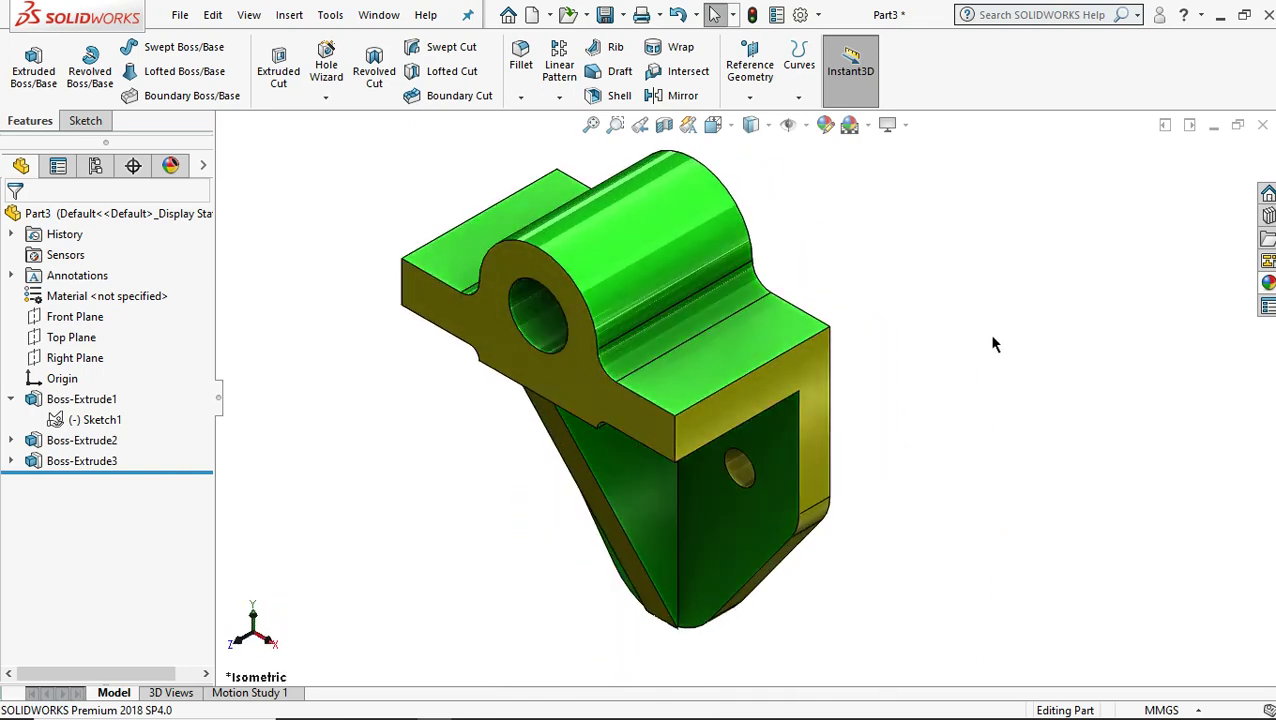
{"action": "middle_click_drag", "start_coordinate": [1005, 399], "coordinate": [975, 378]}
{"action": "left_click", "coordinate": [975, 378]}
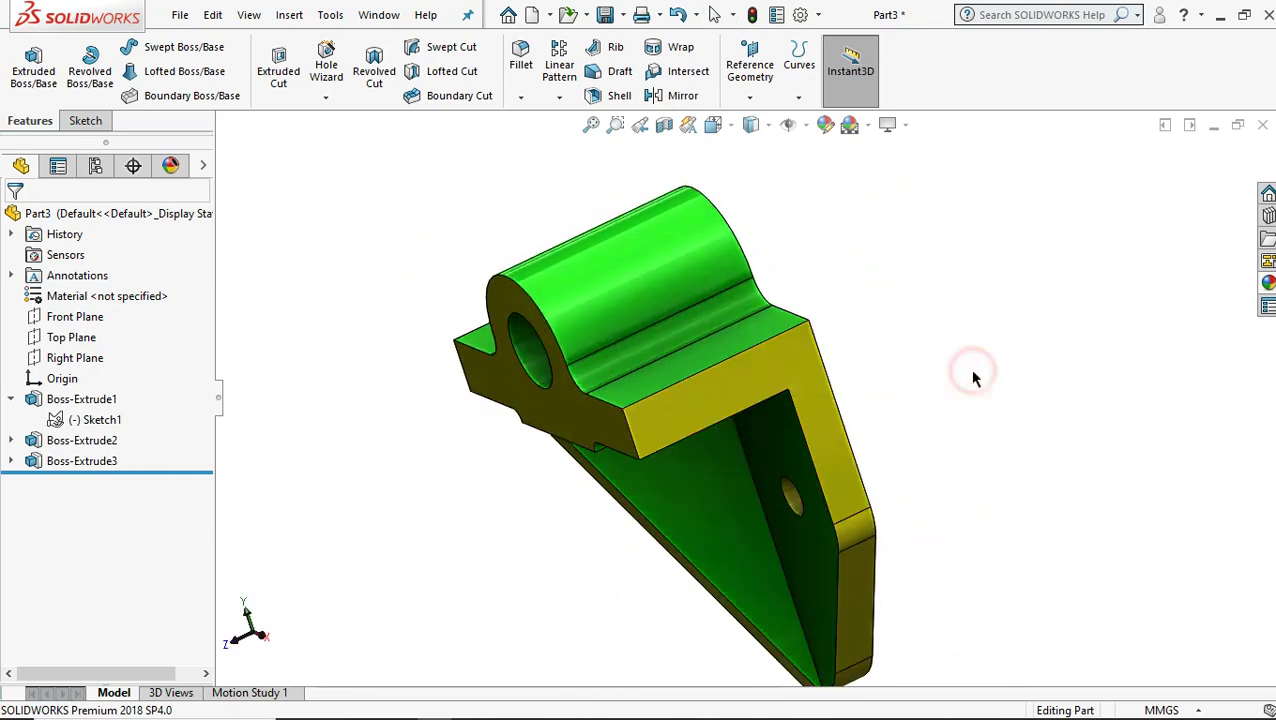
{"action": "key", "text": "ctrl+7"}
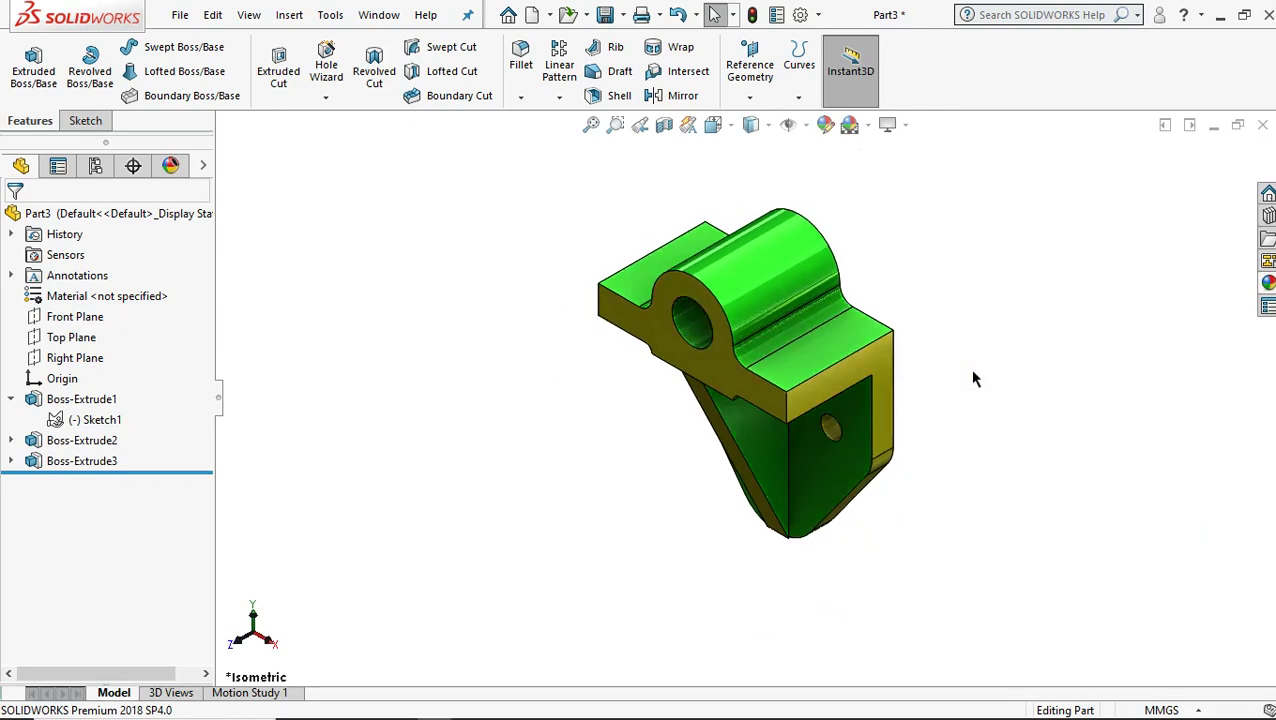
{"action": "scroll", "coordinate": [975, 379], "scroll_direction": "down", "scroll_amount": 1}
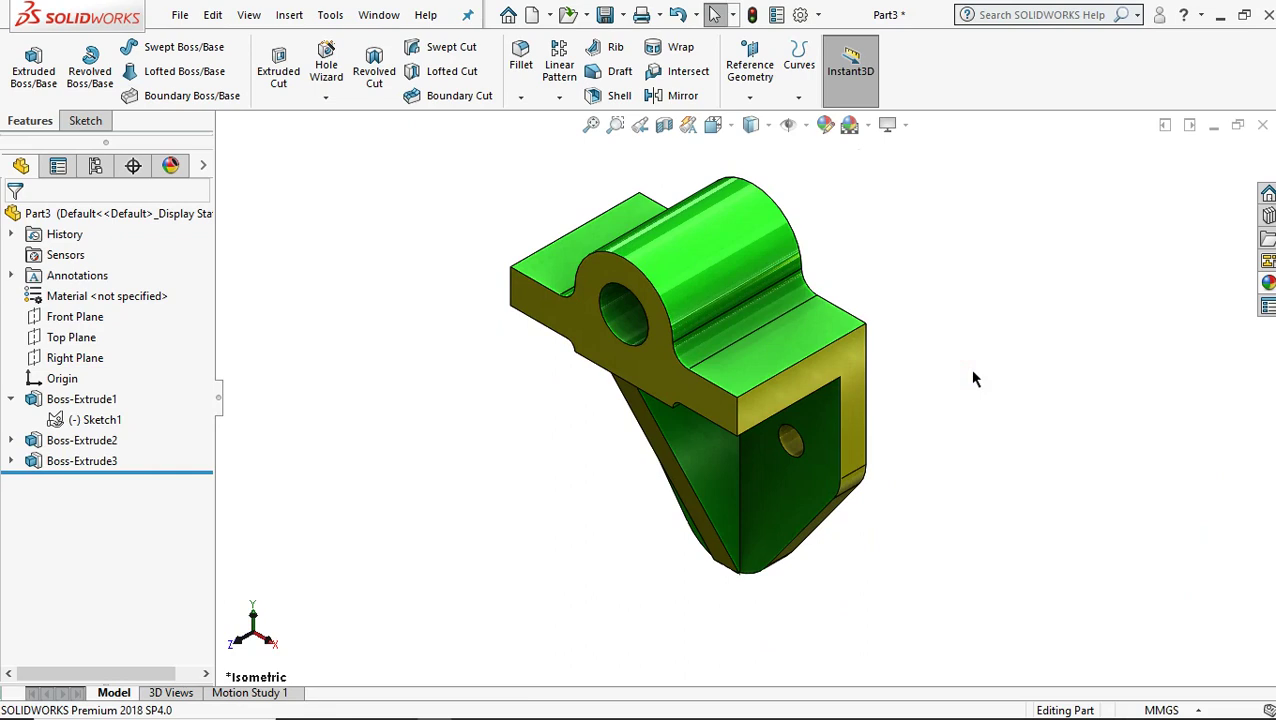
{"action": "scroll", "coordinate": [975, 379], "scroll_direction": "down", "scroll_amount": 1}
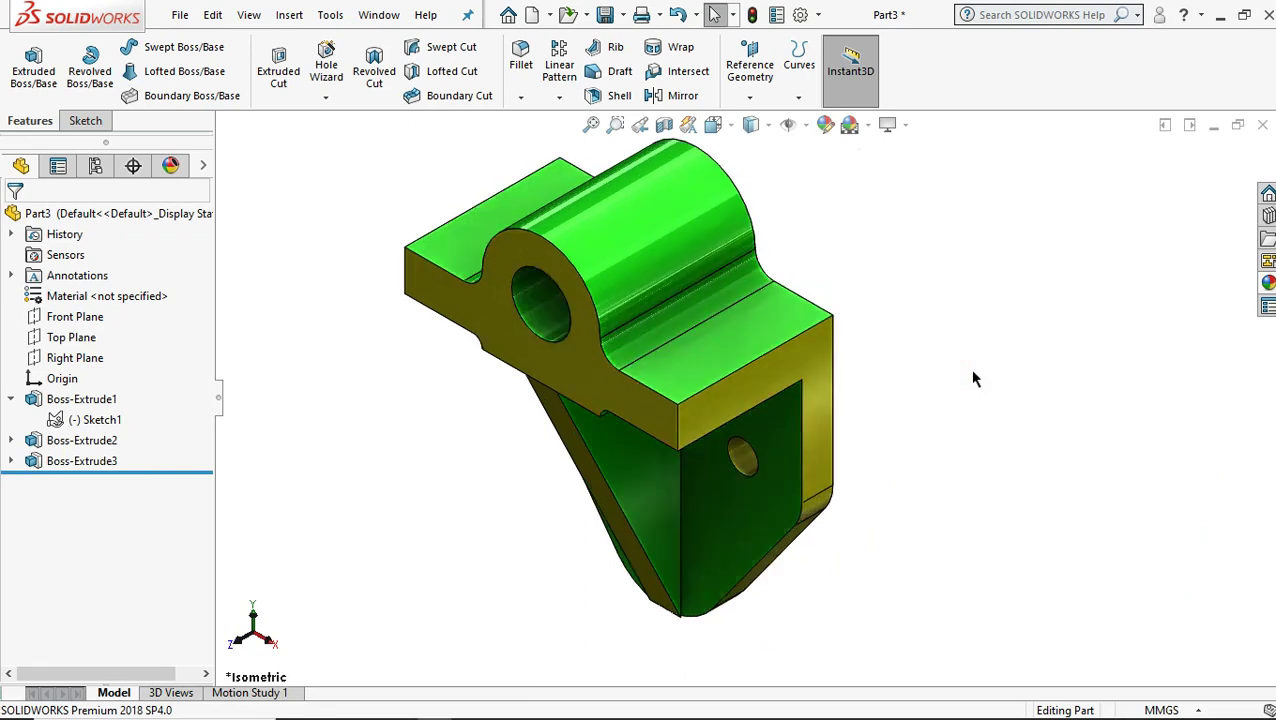